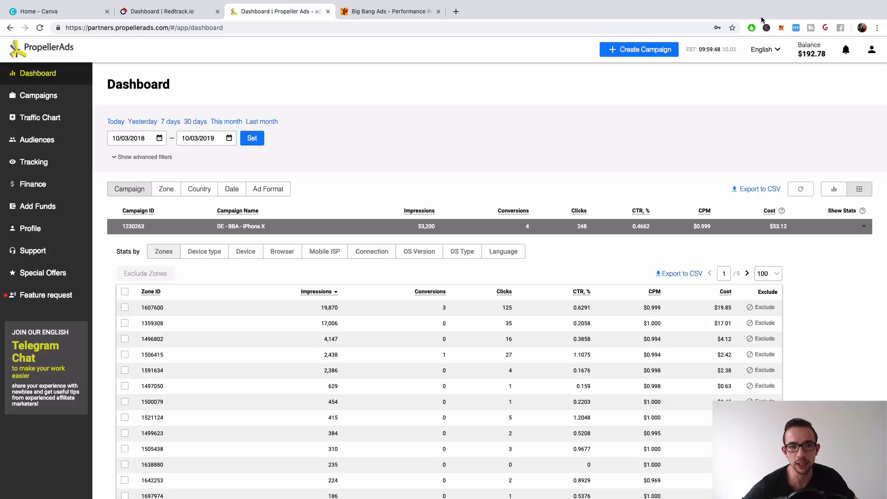
- Review the zone statistics of the DE - BBA - iPhone X campaign, comparing zone IDs and their impressions
scroll(816, 109, down, 2)
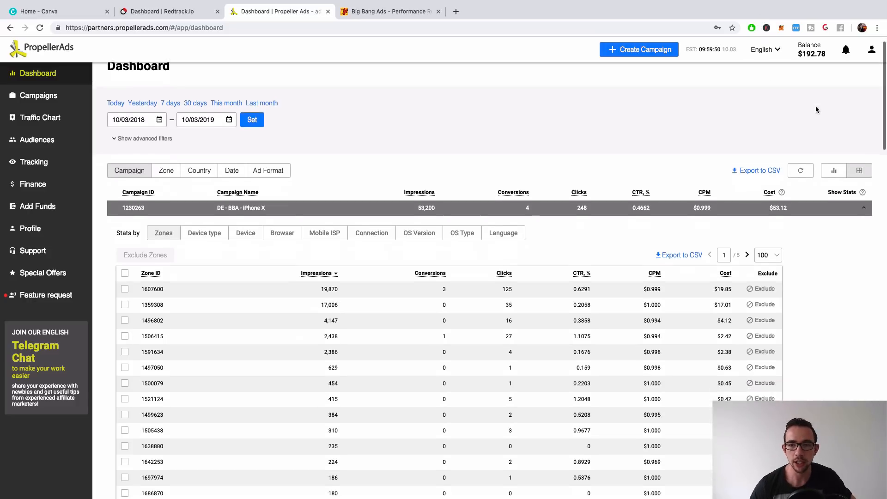
scroll(816, 110, down, 1)
scroll(816, 109, up, 3)
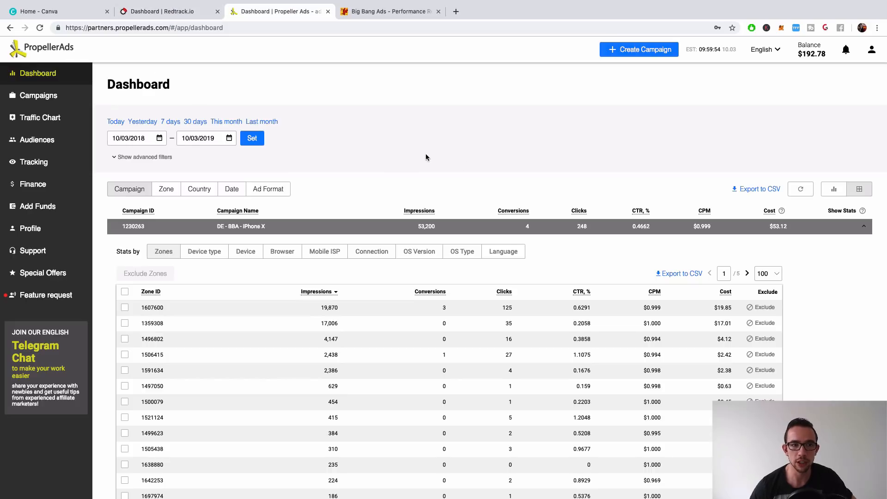
scroll(797, 266, down, 20)
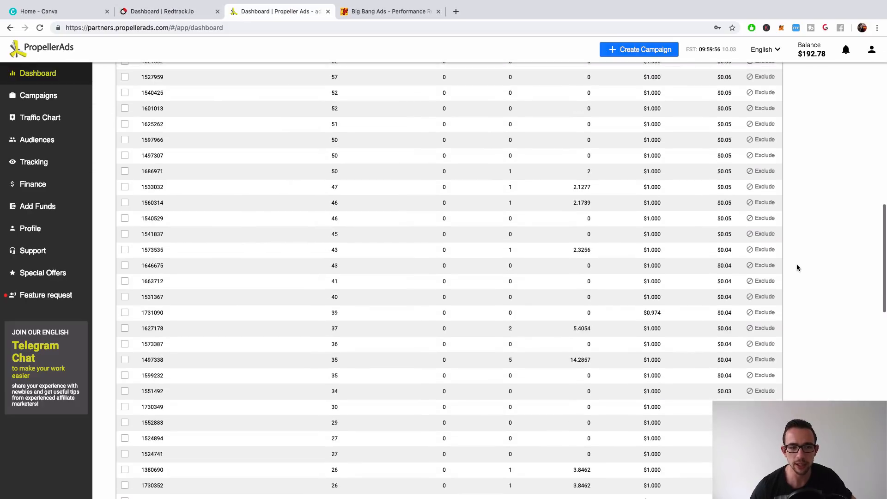
scroll(797, 264, up, 20)
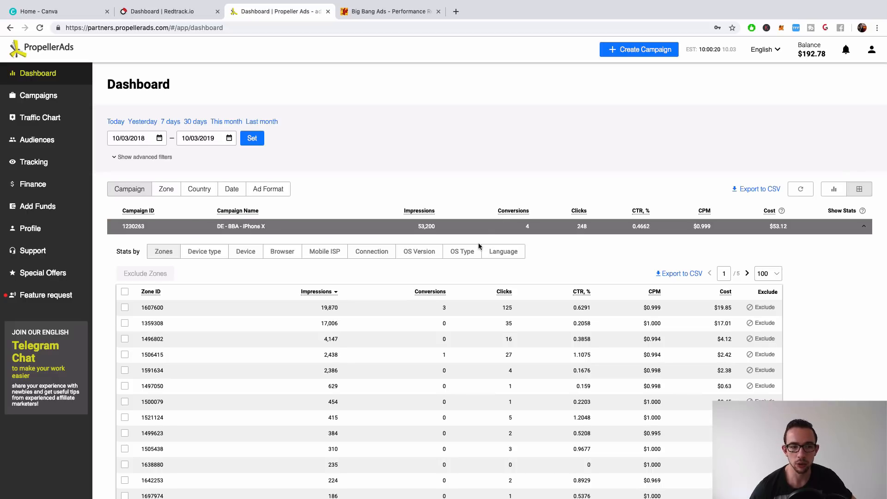
scroll(478, 242, down, 3)
double_click(330, 180)
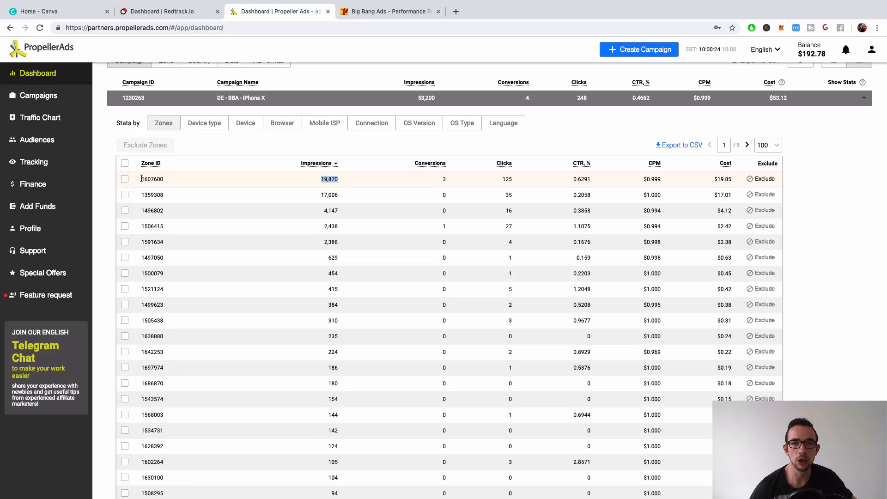
double_click(144, 180)
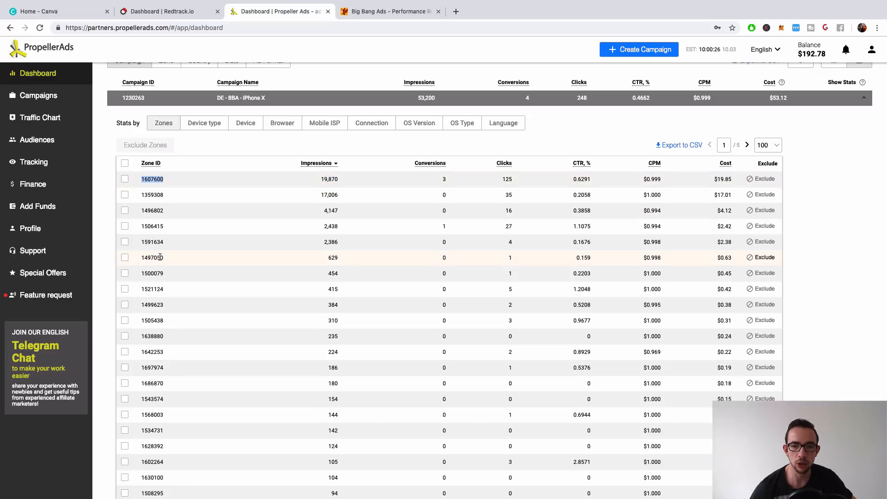
scroll(162, 254, down, 2)
scroll(383, 246, up, 4)
scroll(383, 246, up, 1)
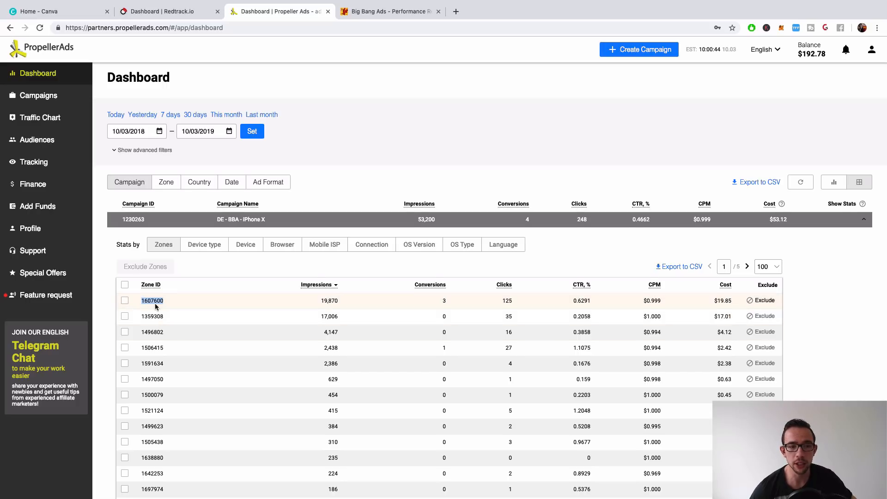
- Examine how the campaign's cost is distributed across its zones, from the highest-traffic zone down to the smallest ones
scroll(156, 307, down, 3)
scroll(156, 307, down, 15)
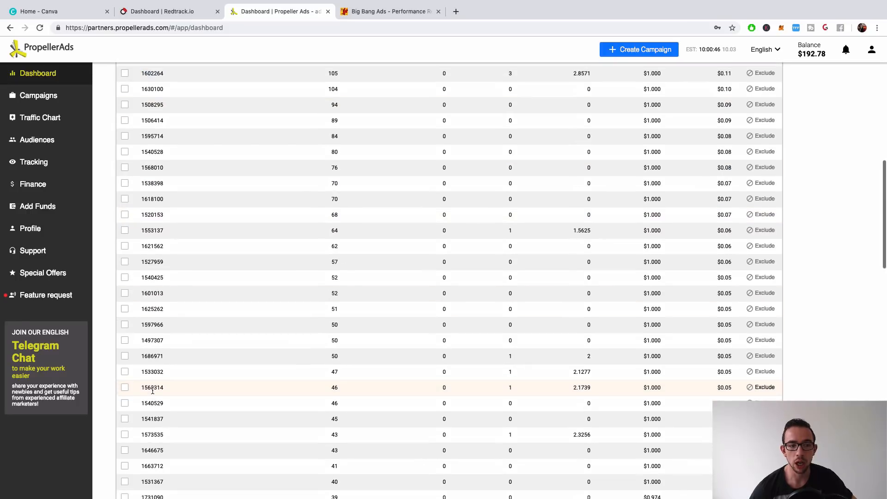
scroll(152, 390, up, 15)
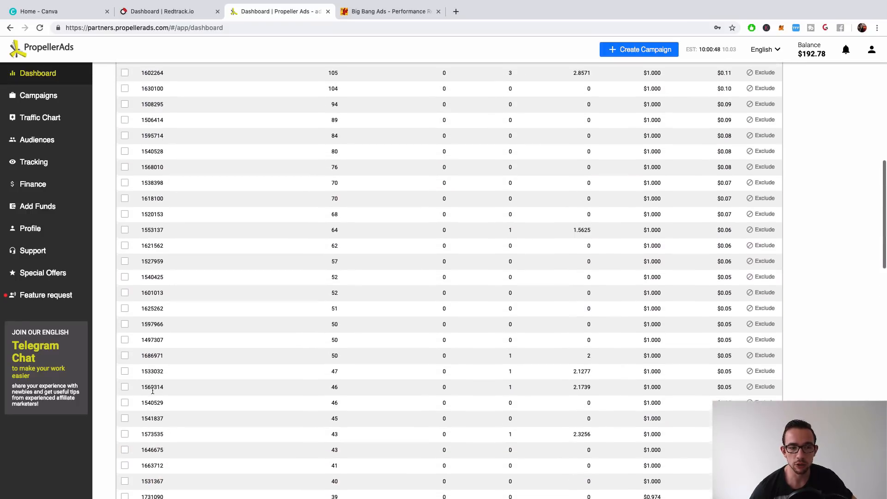
scroll(153, 391, up, 1)
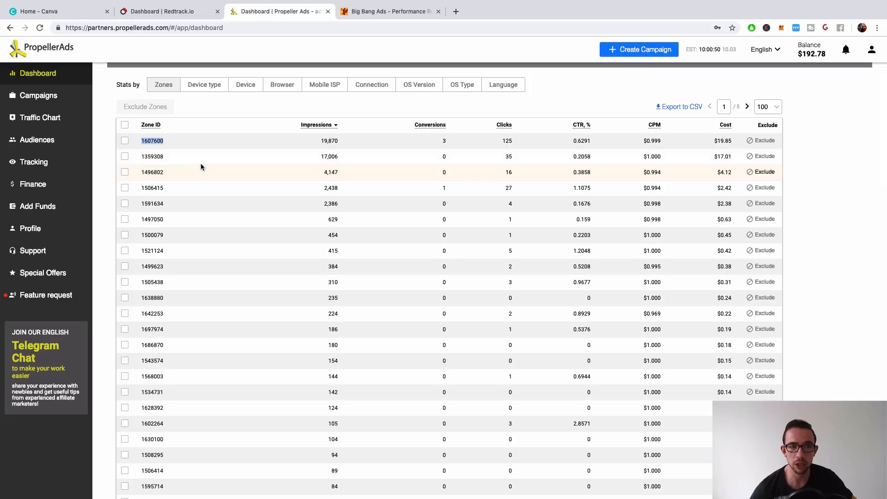
scroll(171, 158, down, 1)
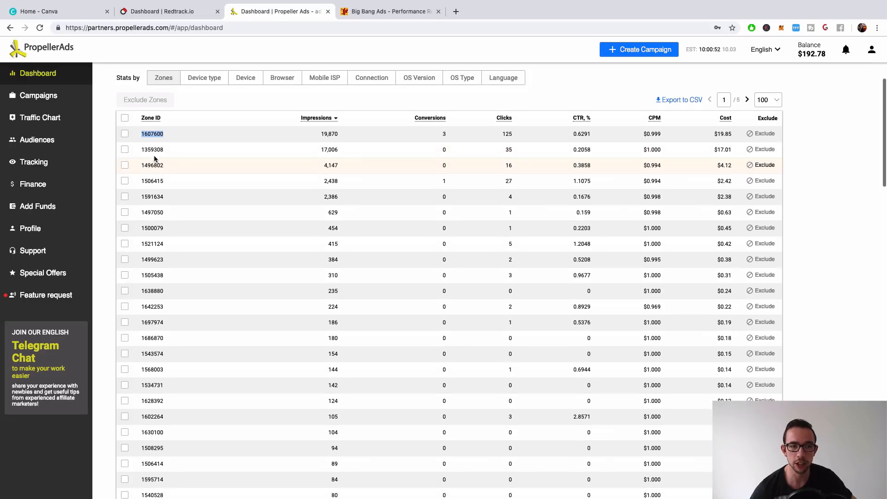
scroll(208, 210, down, 1)
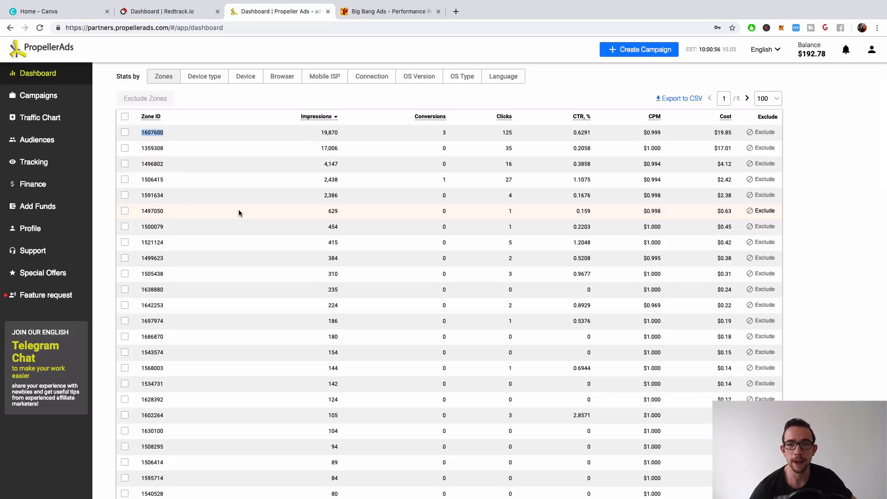
drag(734, 132, 713, 134)
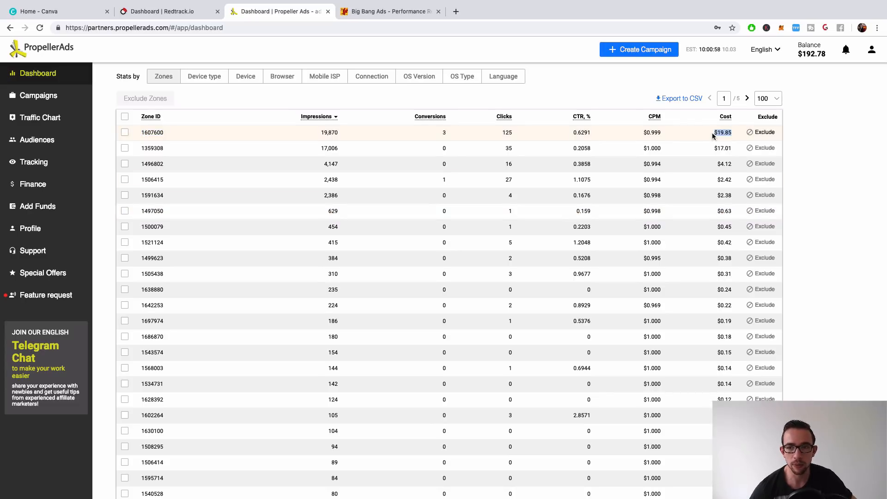
scroll(731, 149, up, 3)
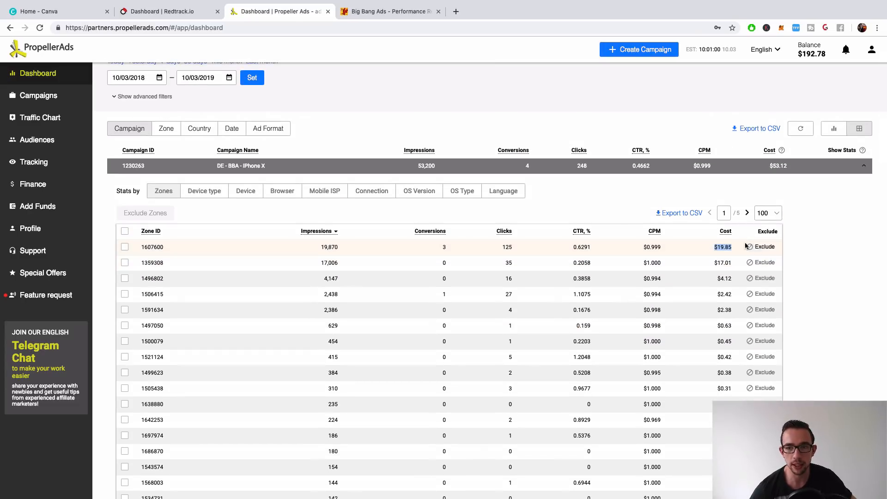
scroll(736, 253, down, 10)
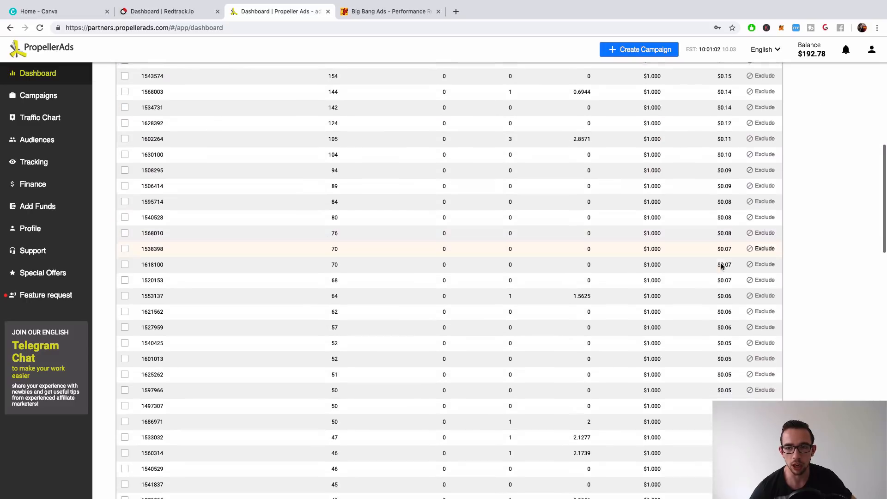
scroll(723, 263, down, 9)
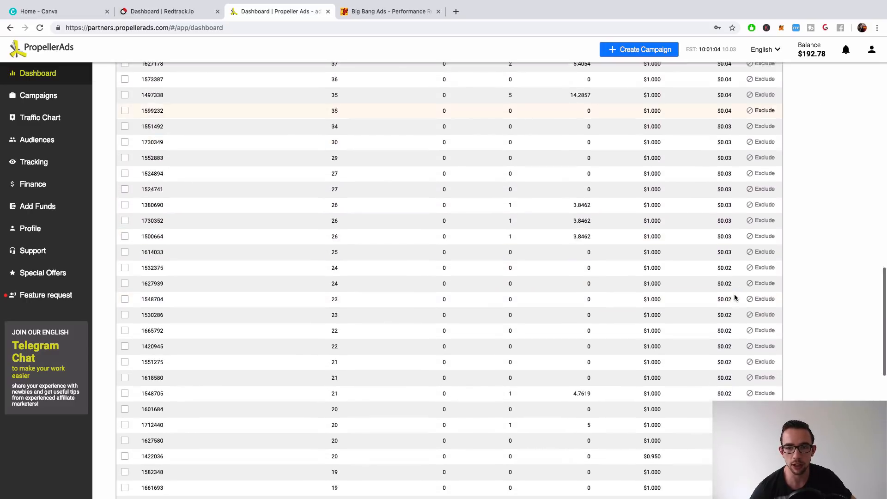
scroll(734, 293, up, 15)
scroll(571, 222, down, 4)
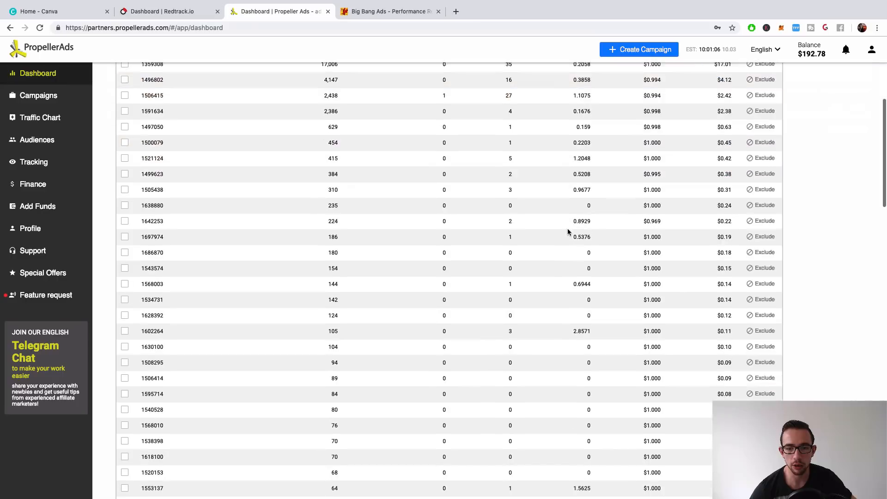
scroll(573, 208, up, 3)
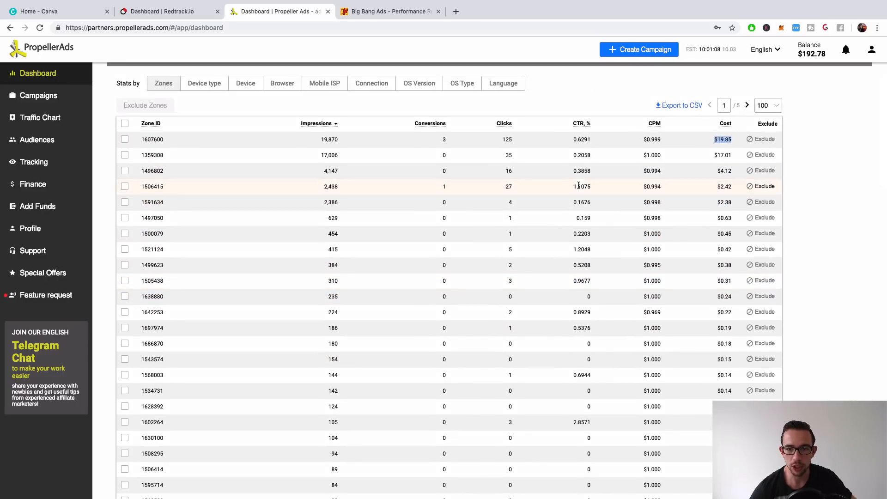
- Compare CTR and clicks between the converting zones 1607600 and 1506415 and the low-traffic zones
drag(573, 187, 593, 188)
drag(578, 139, 603, 139)
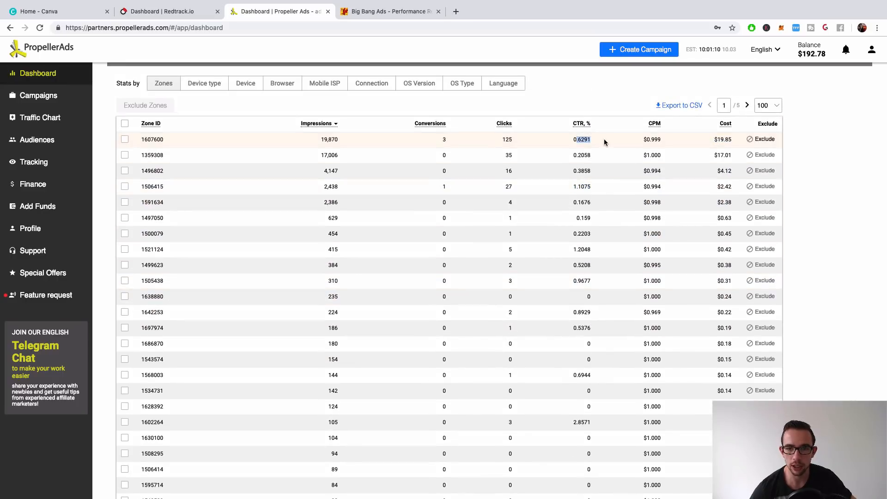
drag(599, 185, 485, 186)
click(506, 187)
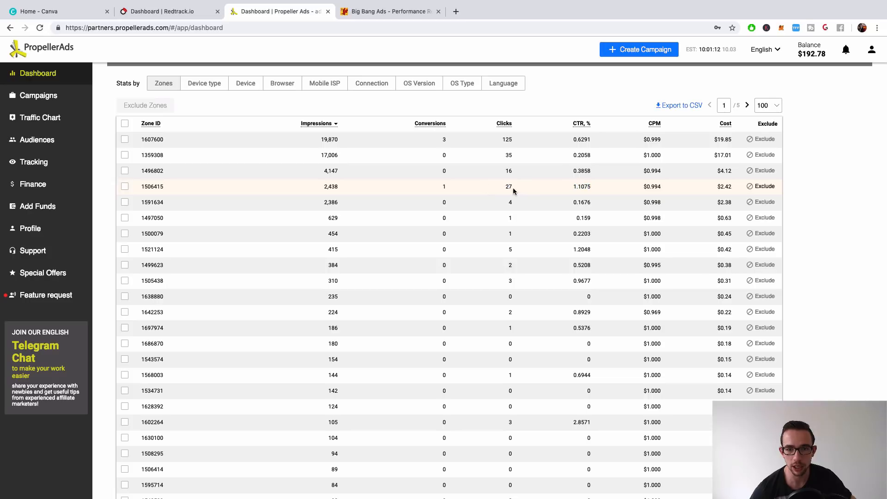
scroll(591, 139, down, 3)
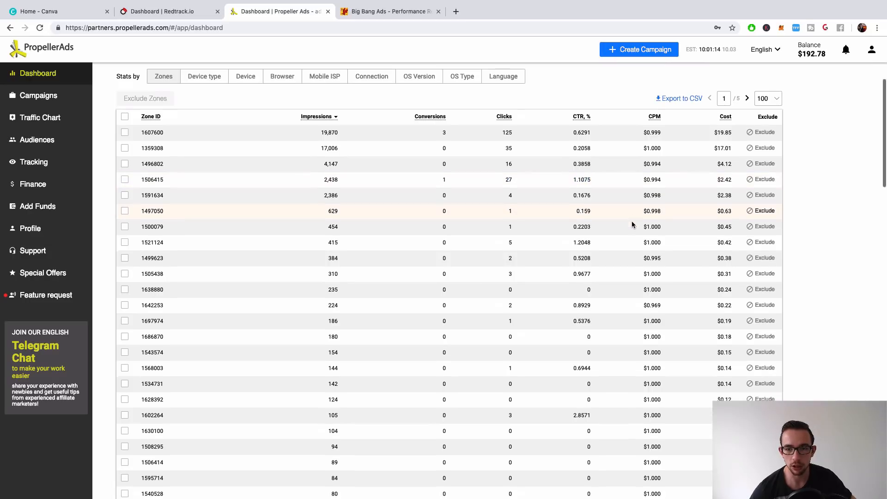
scroll(592, 129, down, 5)
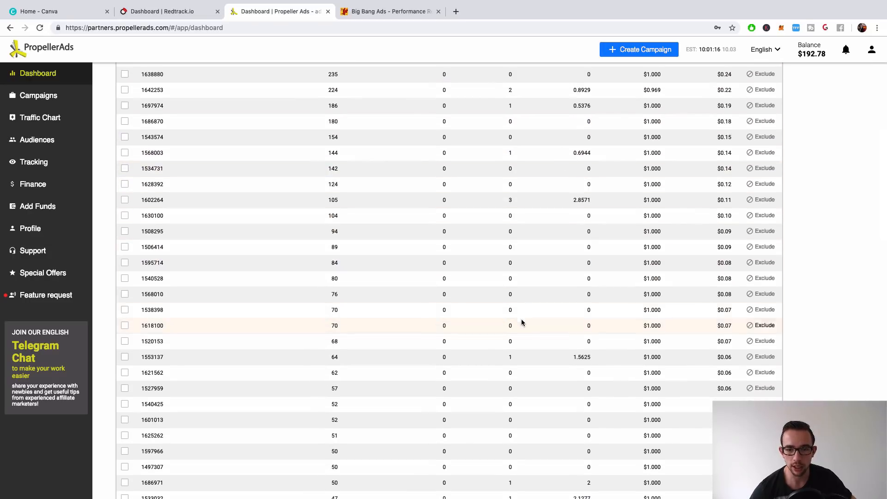
scroll(501, 178, up, 6)
scroll(401, 276, down, 7)
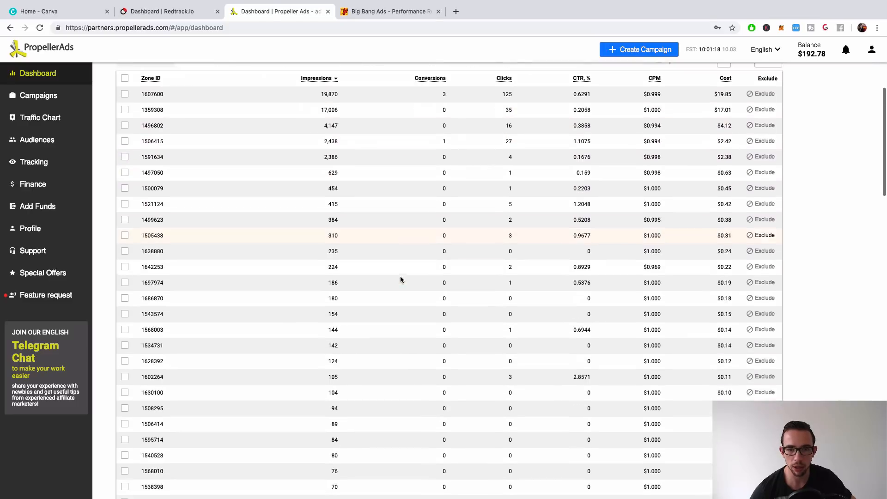
scroll(512, 284, down, 20)
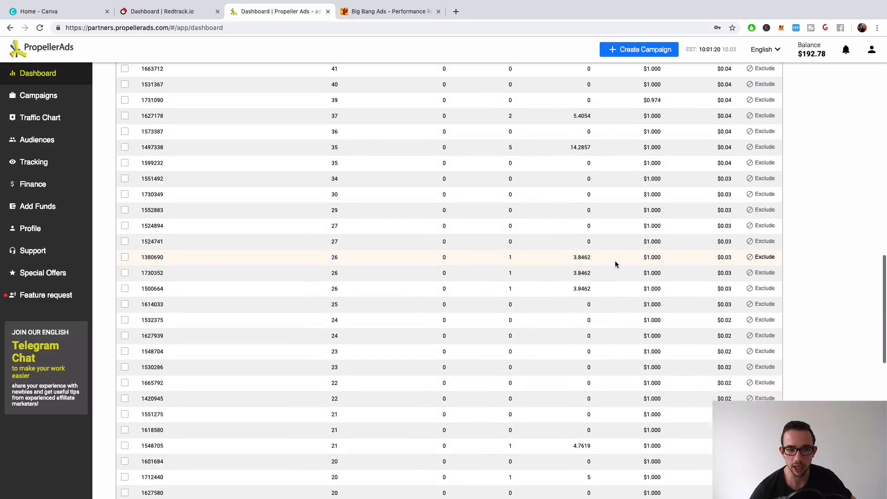
scroll(610, 212, up, 20)
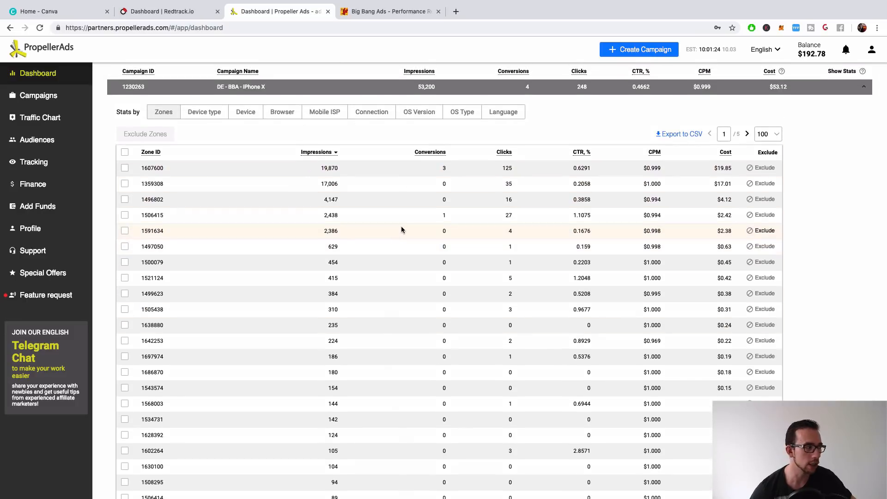
scroll(587, 217, up, 5)
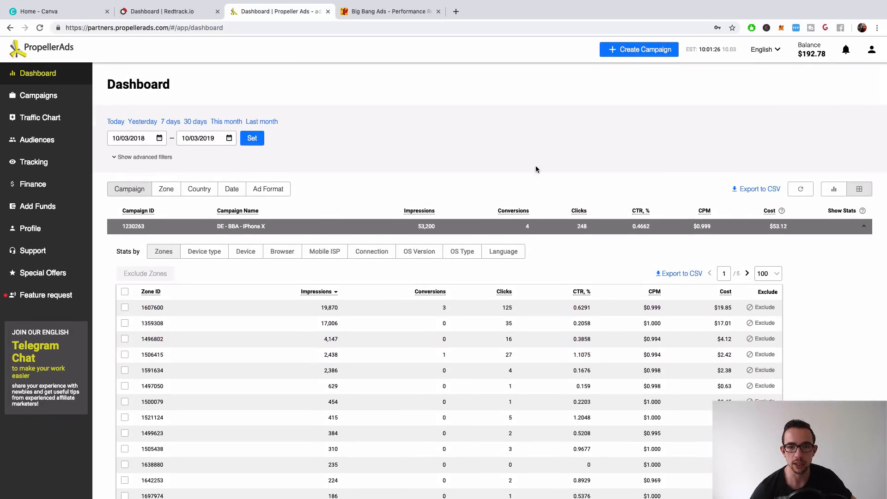
- Check the campaign's statistics by device type, and return to the breakdown by zones
click(207, 257)
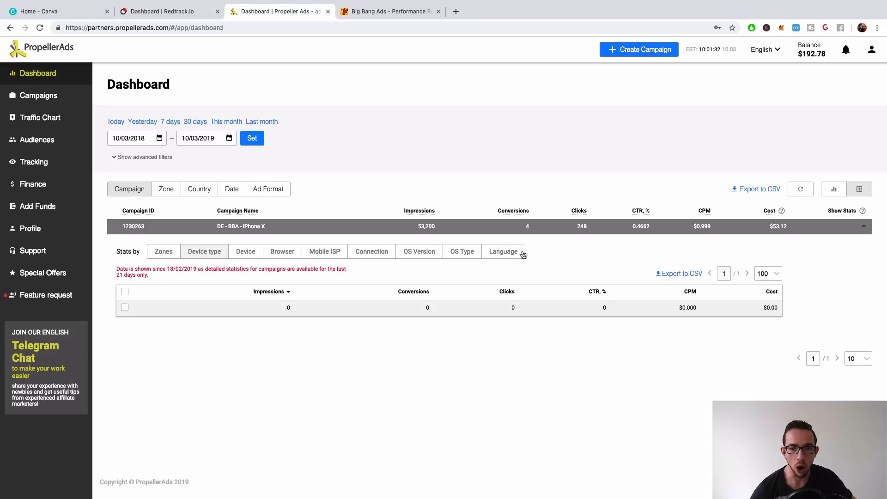
click(159, 252)
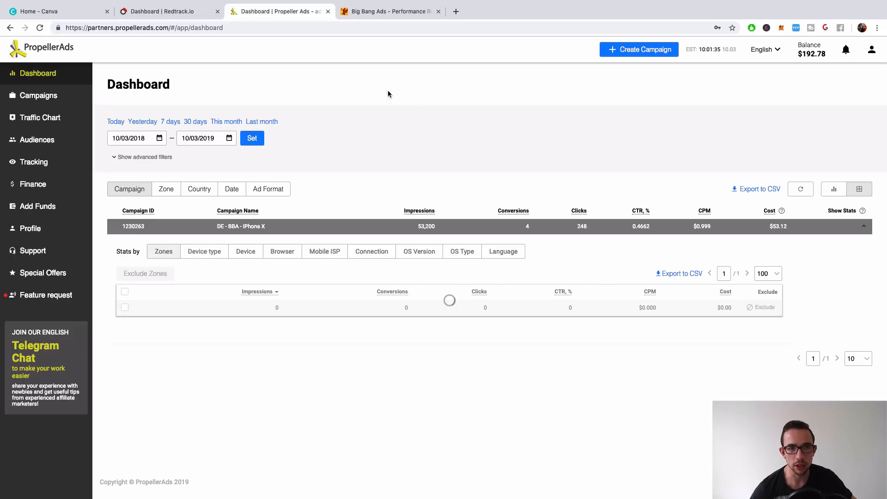
- Switch to Big Bang Ads and list the live offers with 200 entries per page
click(404, 13)
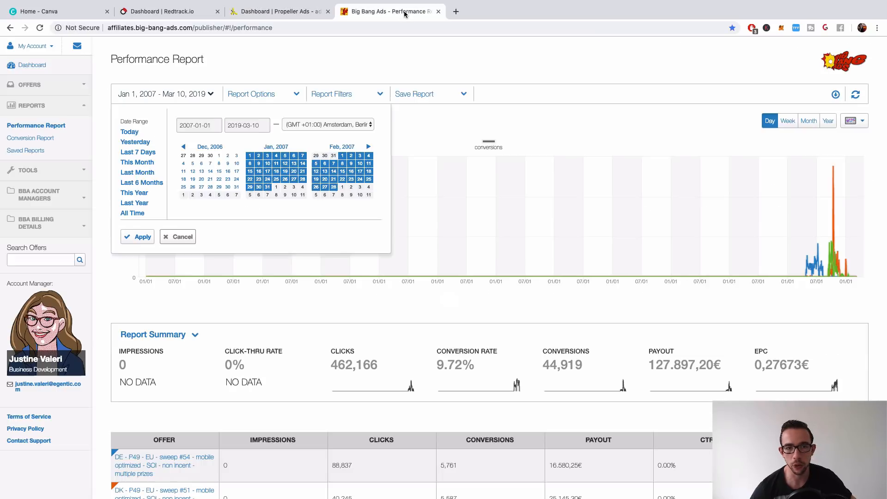
click(30, 84)
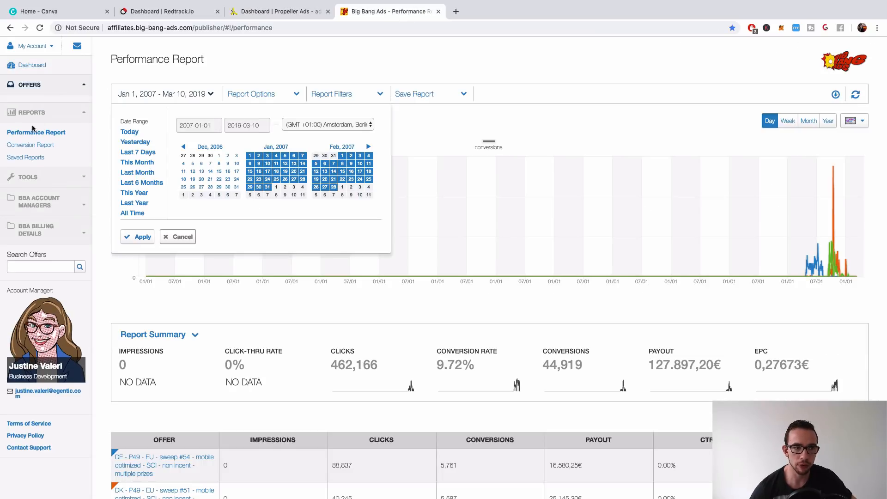
click(21, 118)
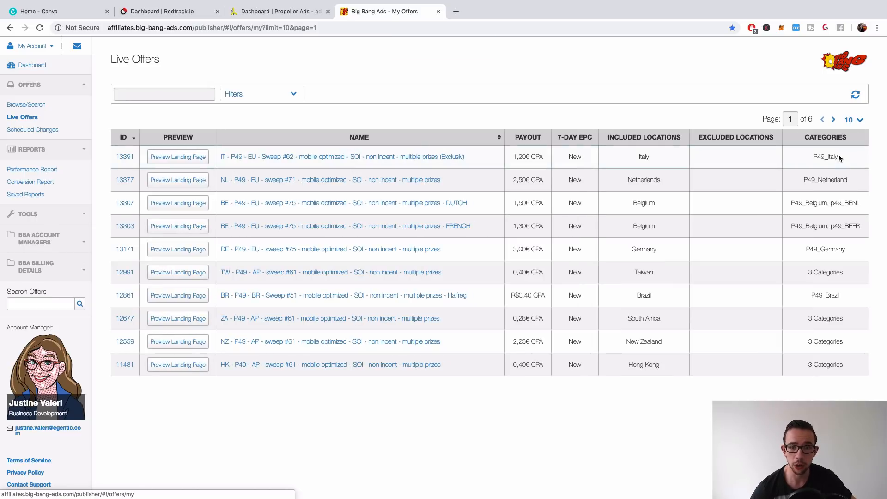
click(852, 120)
click(856, 167)
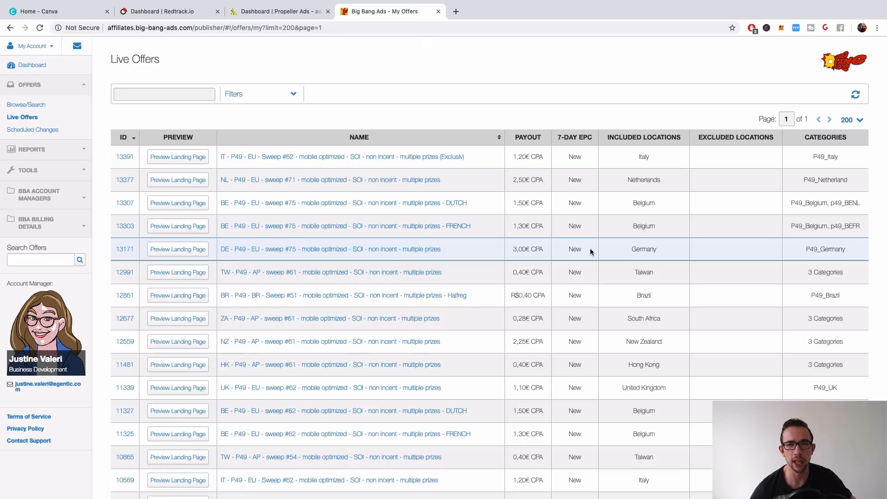
- Browse the live offers and open the UK - P49 - EU - sweep #54 offer
scroll(595, 267, down, 1)
scroll(596, 268, down, 5)
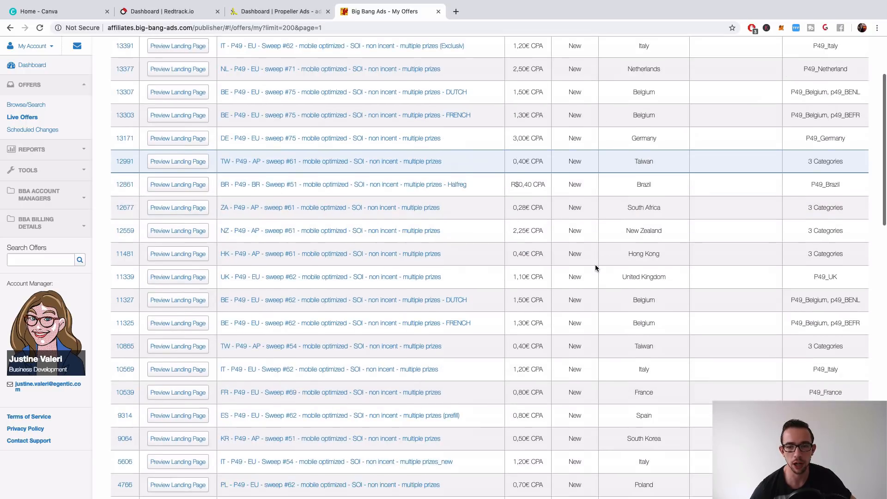
scroll(596, 268, down, 1)
scroll(596, 268, down, 8)
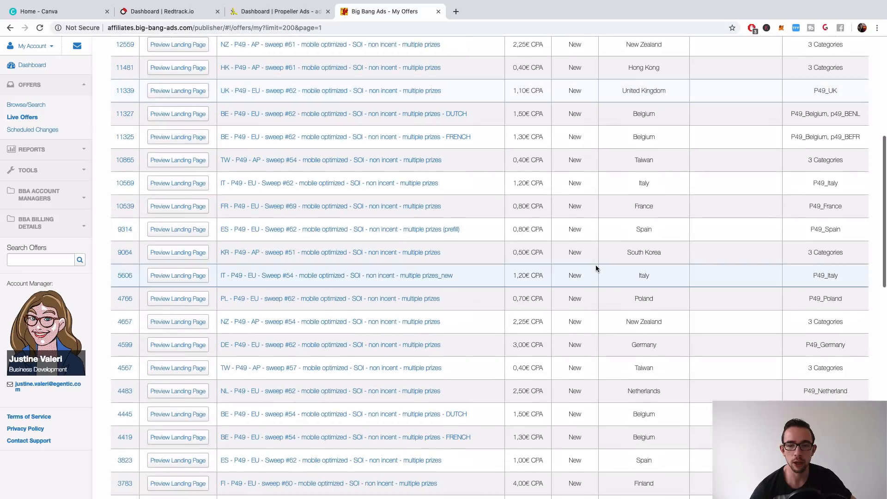
scroll(596, 268, down, 18)
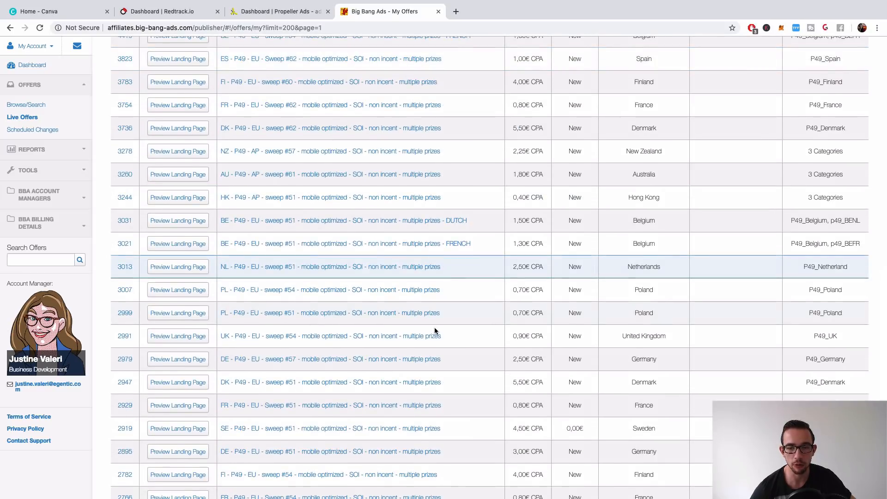
click(411, 338)
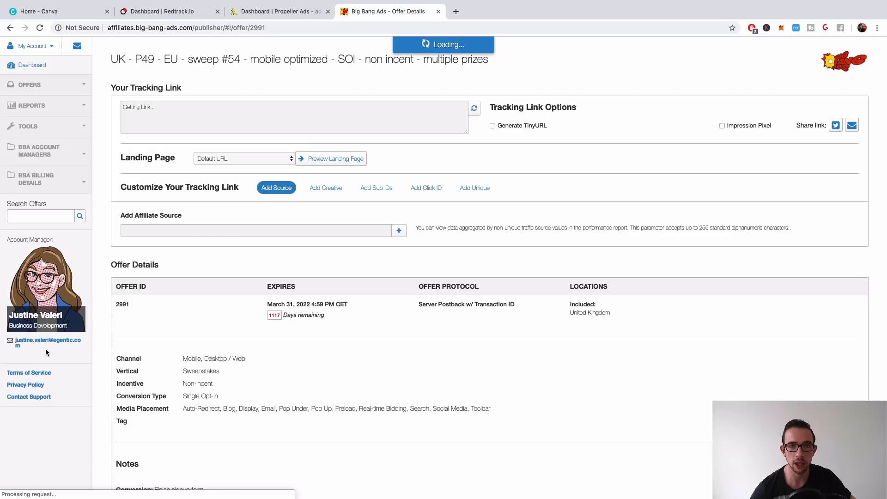
- Preview the offer's "Deep Link iPhone se" landing page through to its footer, and close the preview
click(228, 161)
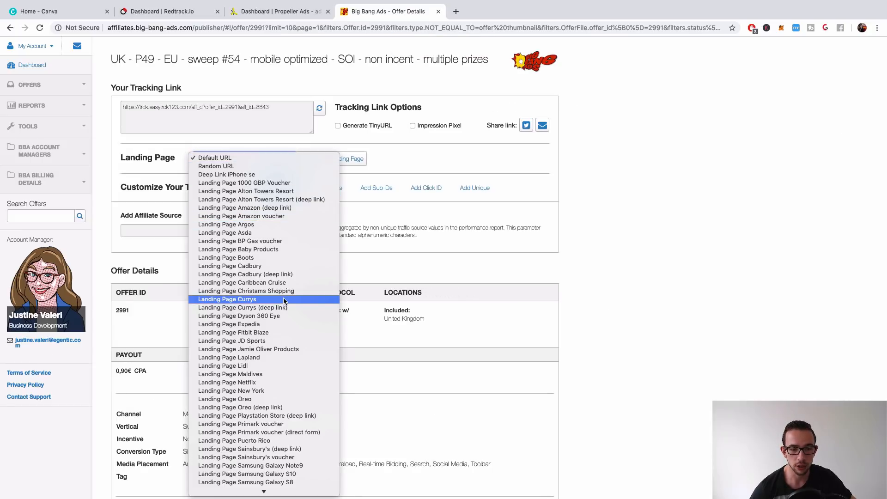
scroll(284, 301, down, 3)
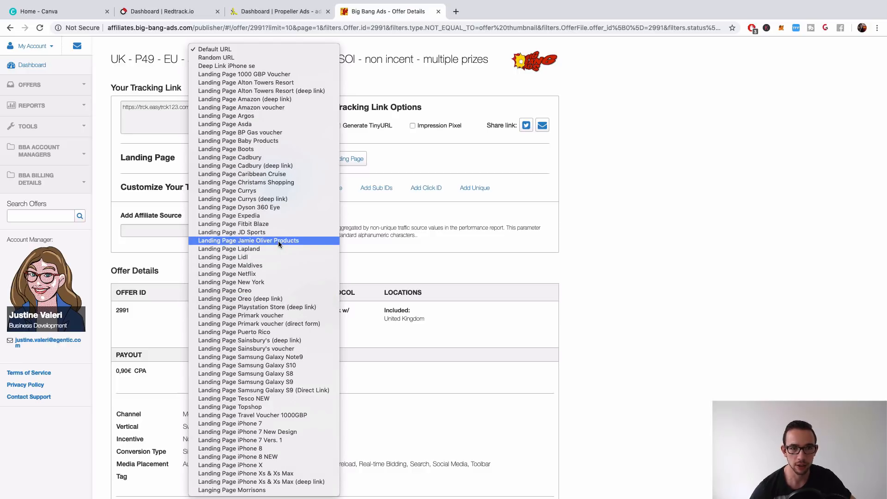
click(276, 65)
click(341, 158)
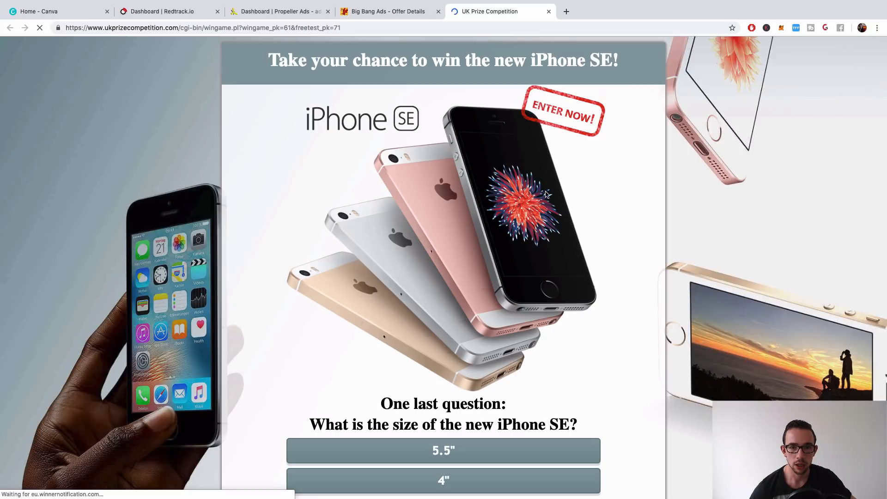
scroll(608, 166, down, 3)
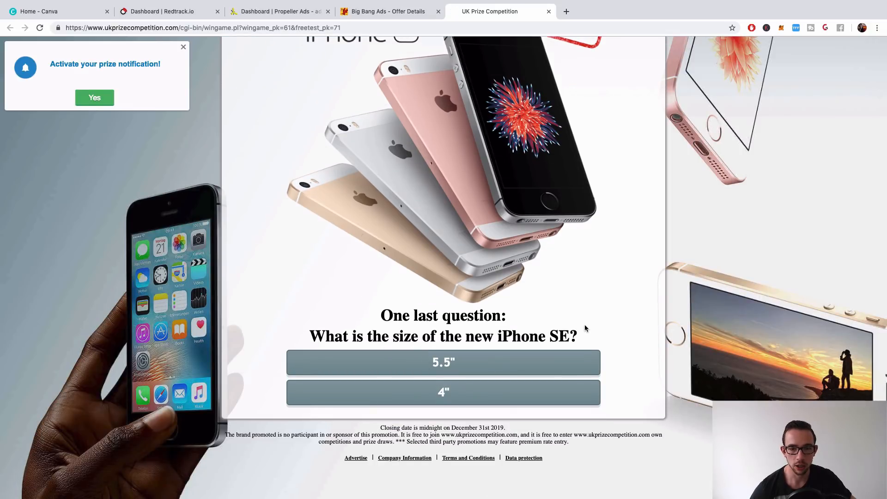
scroll(586, 328, up, 3)
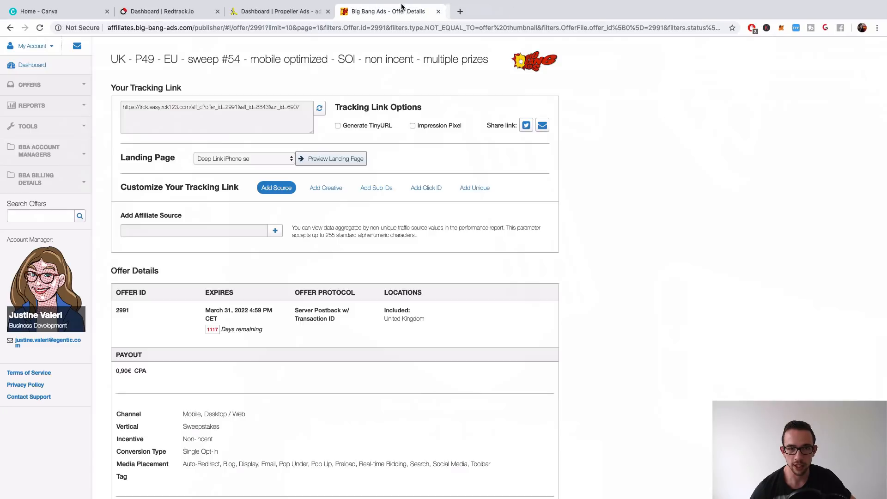
click(549, 11)
- Set the offer's landing page to "Landing Page iPhone Xs & Xs Max" and preview it
click(244, 162)
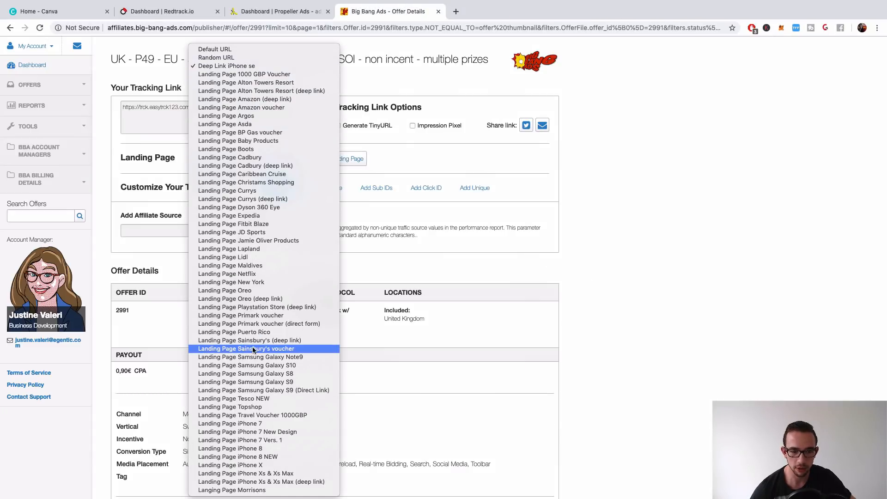
click(263, 476)
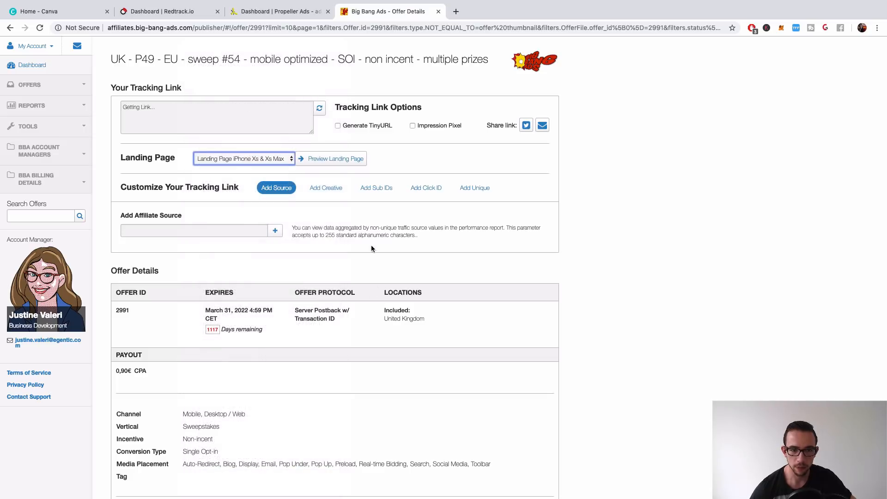
click(352, 157)
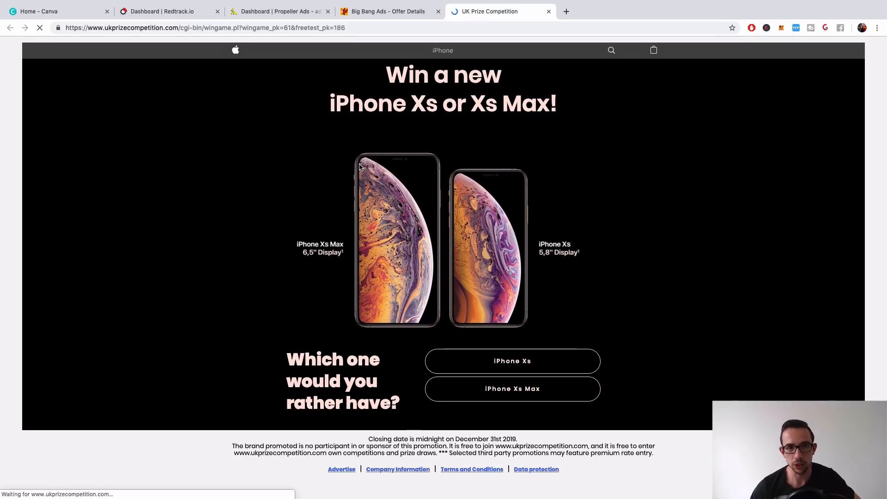
click(549, 12)
- Examine the offer's tracking link, allowed traffic types, terms and conditions, and banned companies
double_click(223, 109)
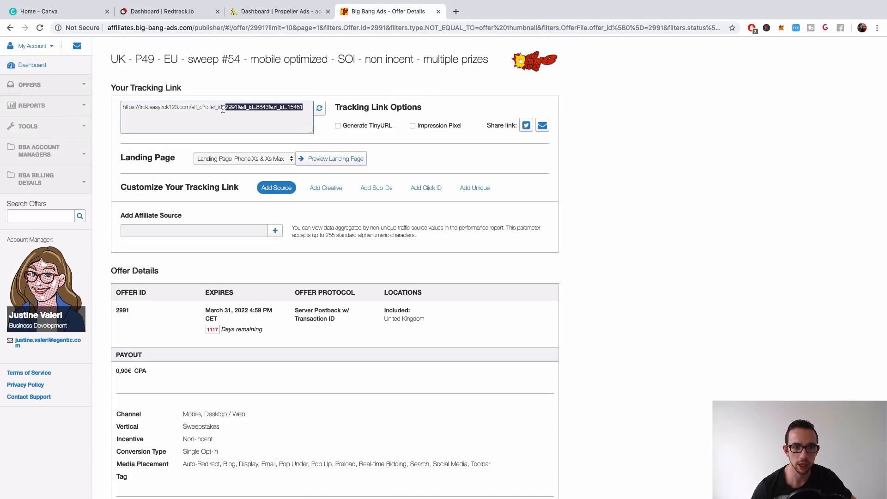
scroll(392, 238, down, 5)
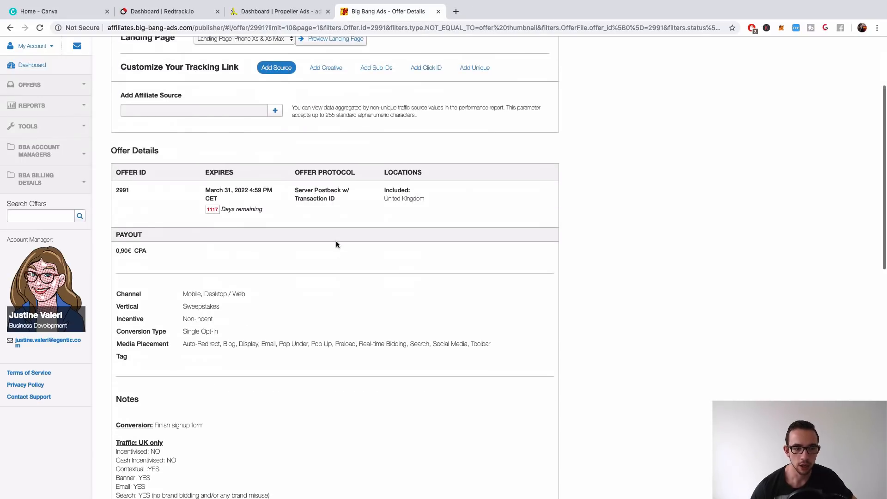
scroll(336, 241, down, 4)
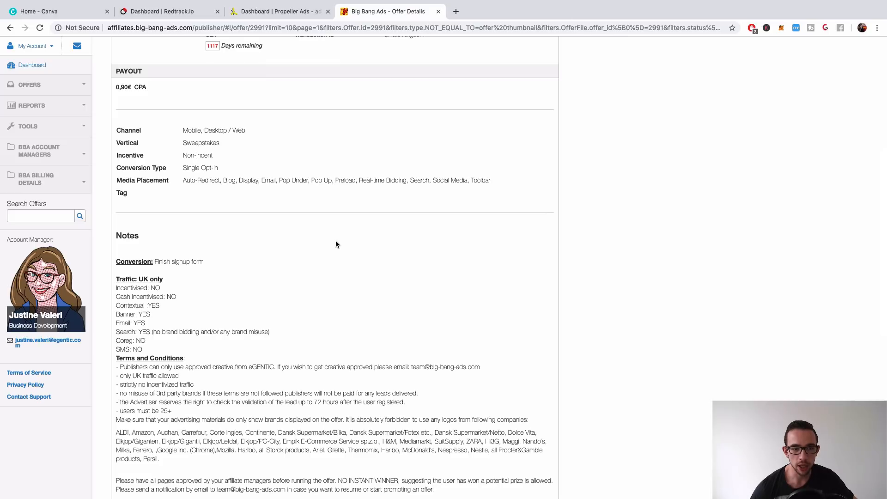
scroll(336, 244, down, 3)
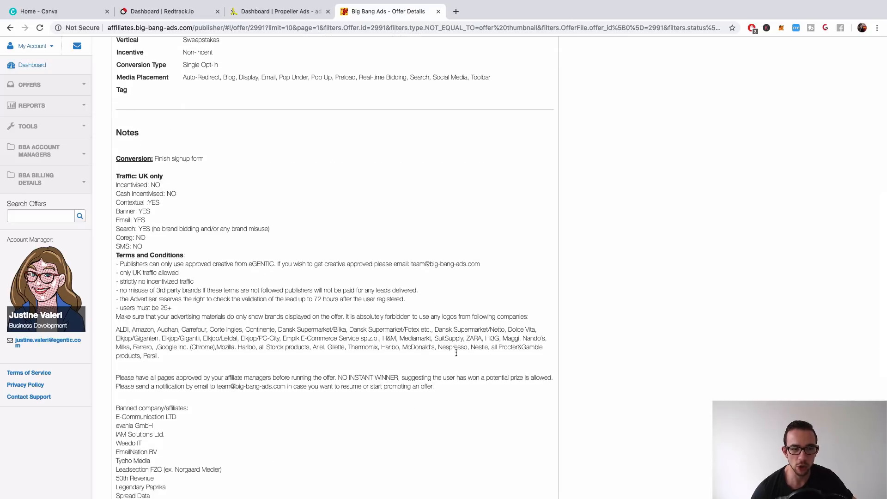
scroll(340, 326, down, 4)
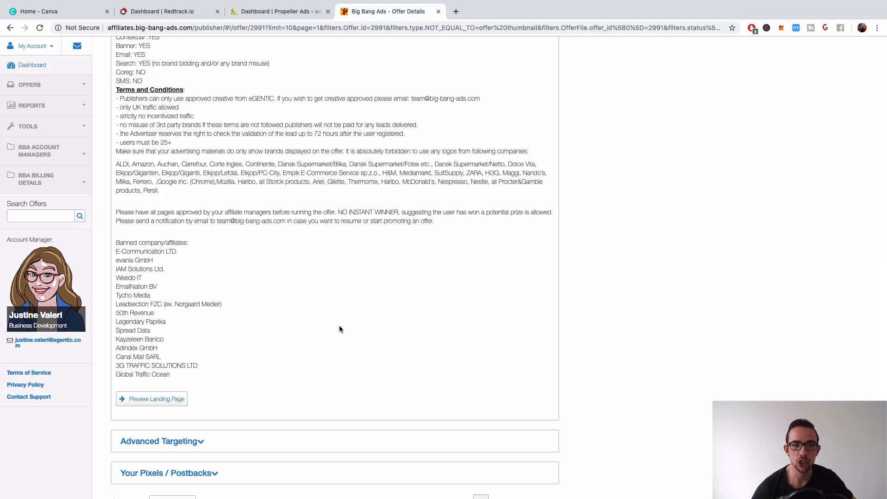
scroll(340, 329, up, 15)
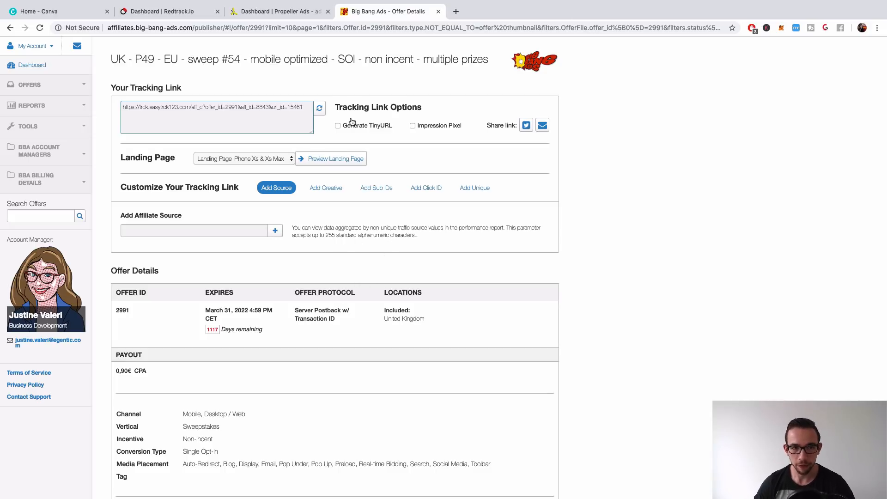
- Switch to PropellerAds and start a new campaign, dismissing the suggestion to try the new form
click(301, 17)
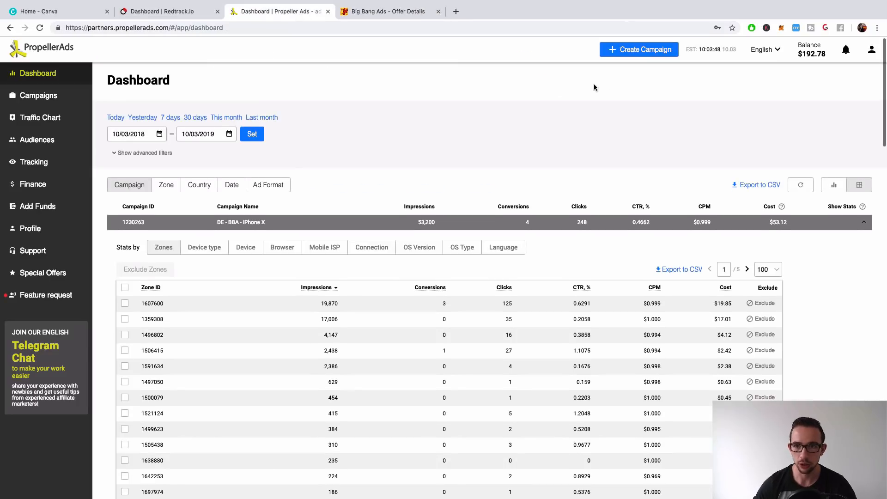
click(629, 55)
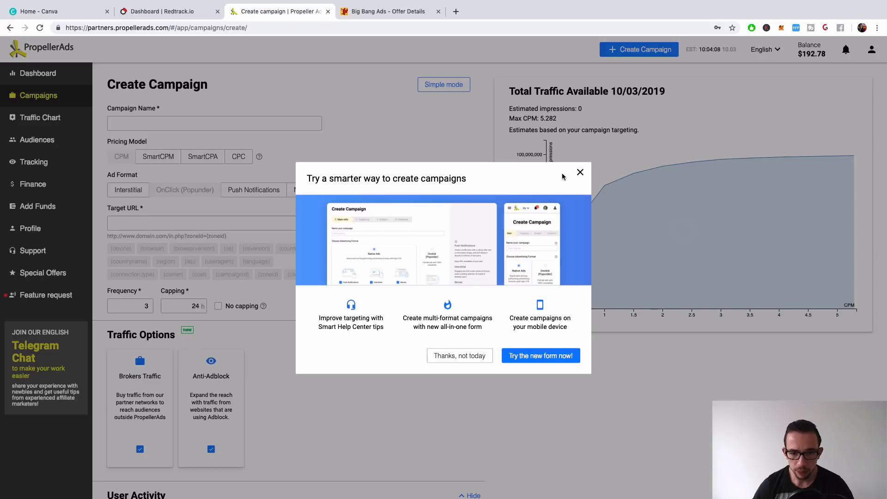
click(580, 173)
- Name the campaign "BBA - UK - Sweeps - iPhone XS"
click(246, 129)
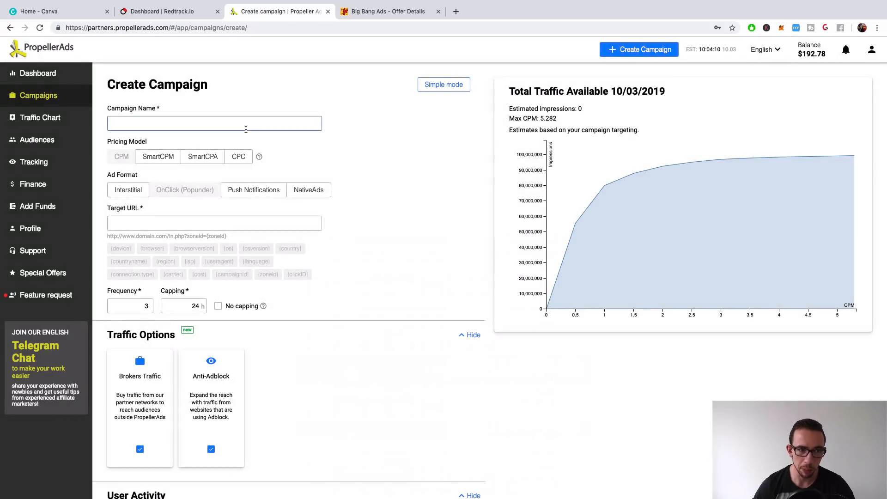
text(B)
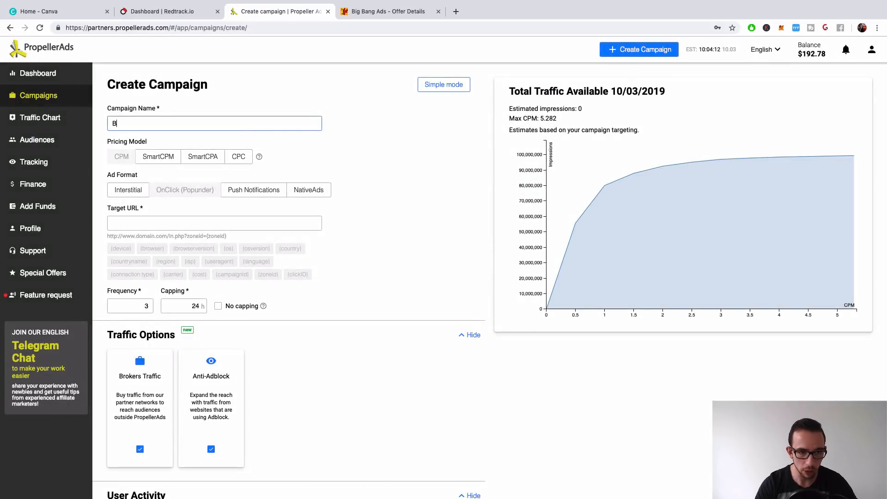
text(BA - UK - )
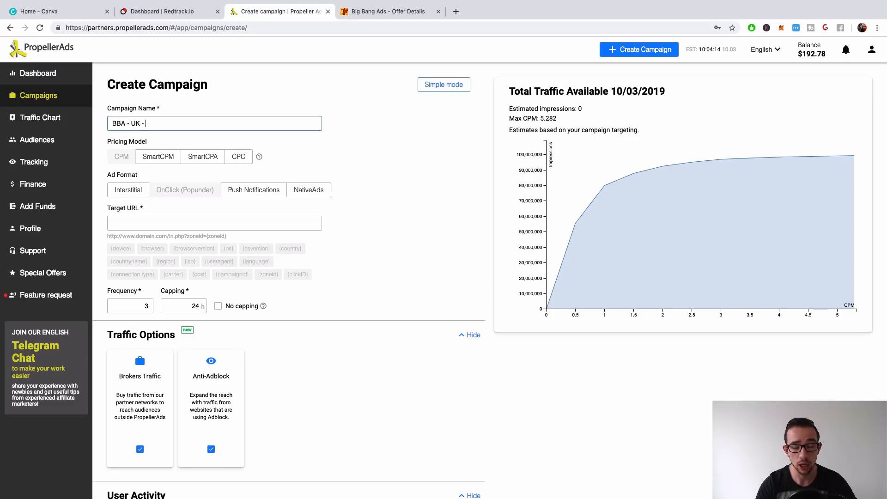
text(Sweeps - )
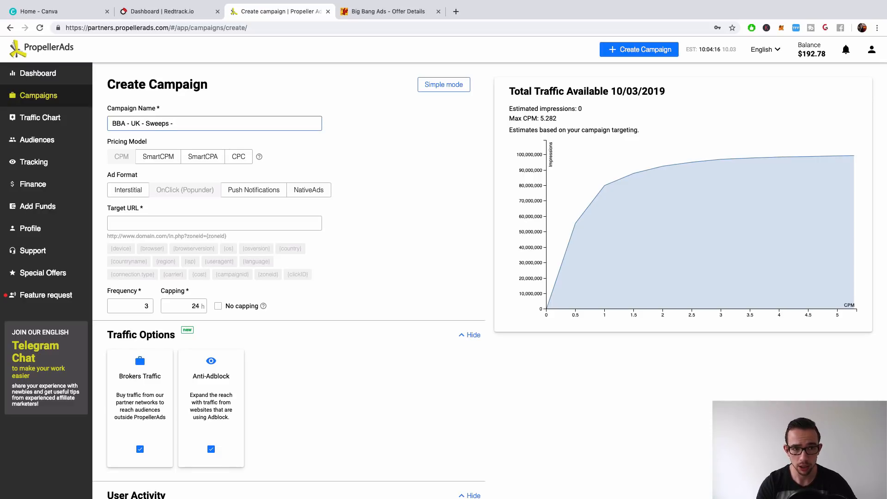
text(iPhon)
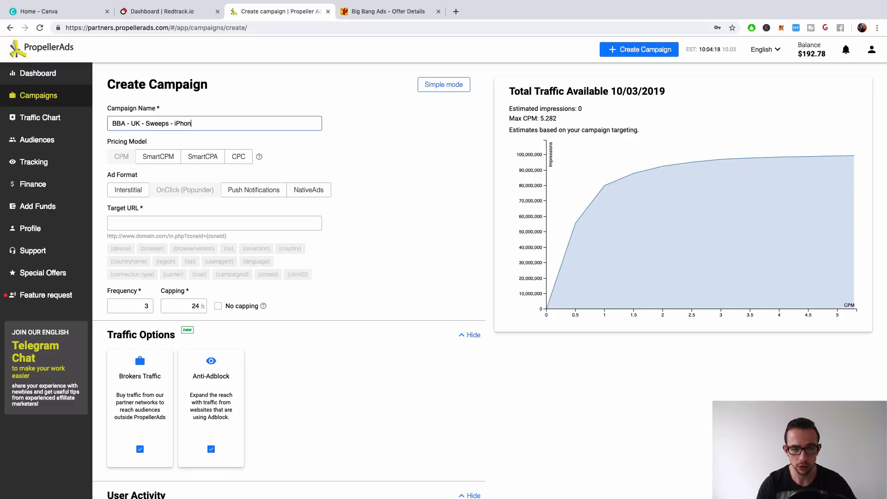
text(e XS)
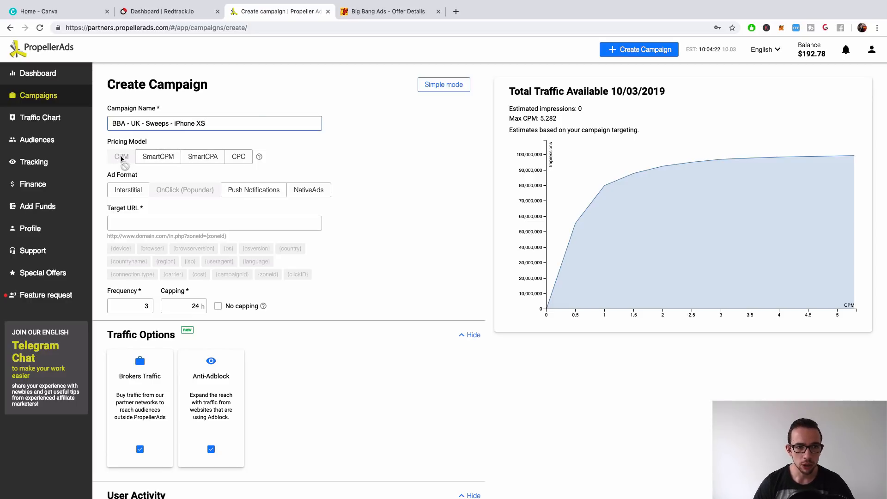
- Try the Interstitial ad format and look up the term "Interstitial" on Google
click(259, 159)
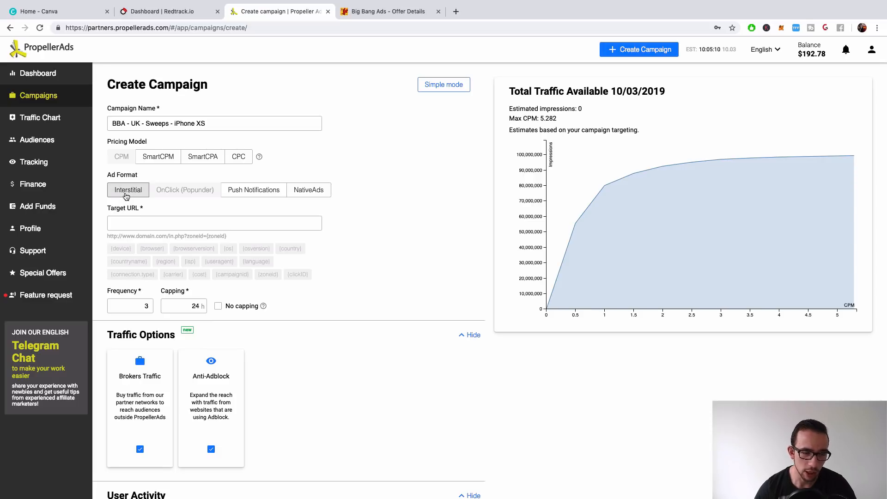
click(124, 196)
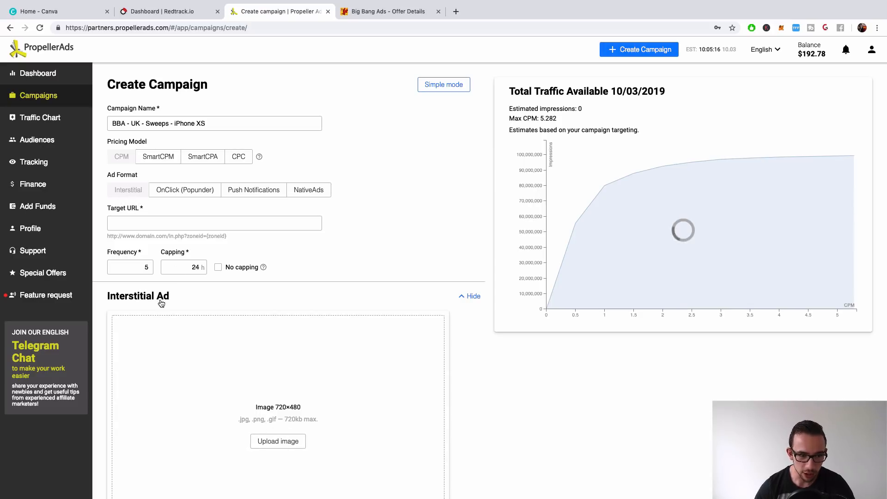
drag(154, 300, 132, 298)
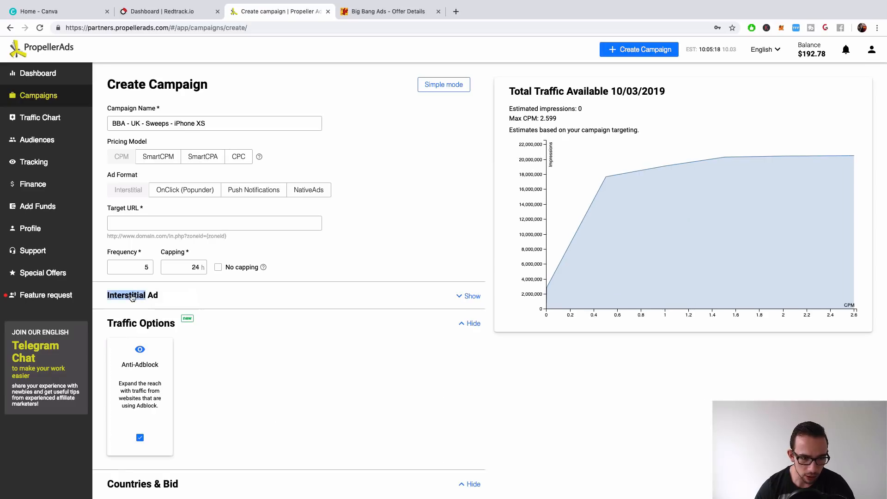
right_click(132, 298)
click(176, 313)
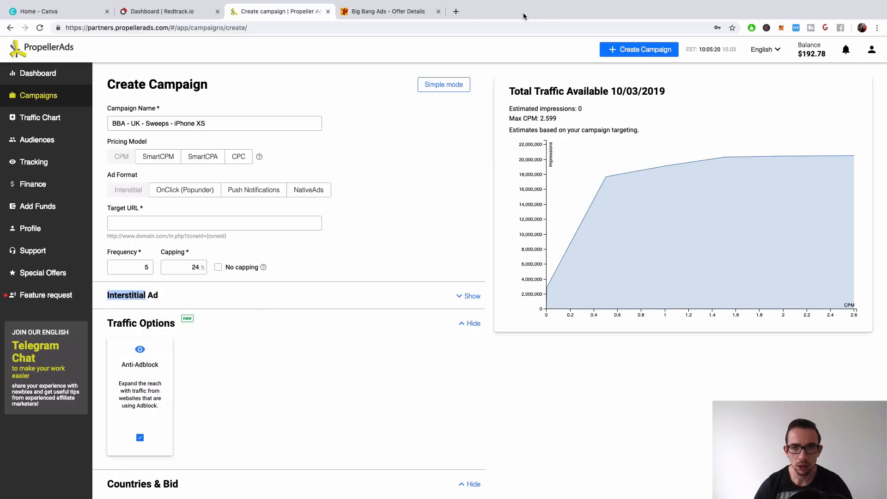
click(455, 11)
key(super+v)
key(Return)
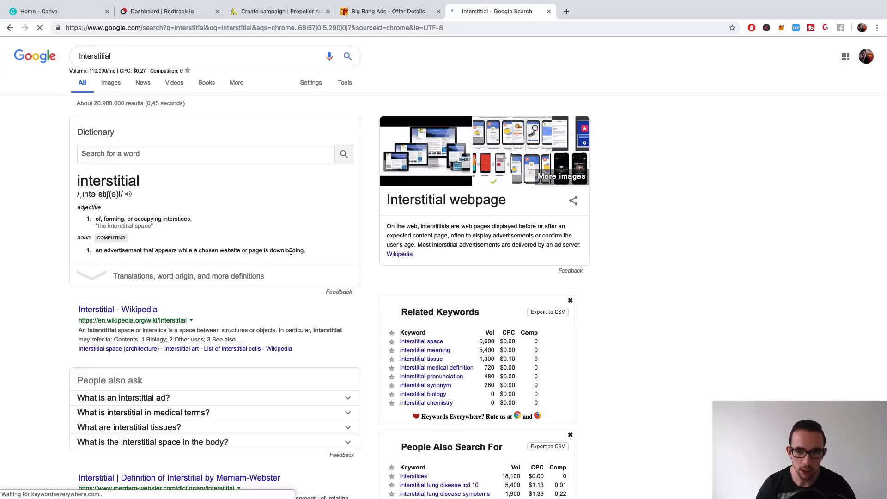
click(549, 11)
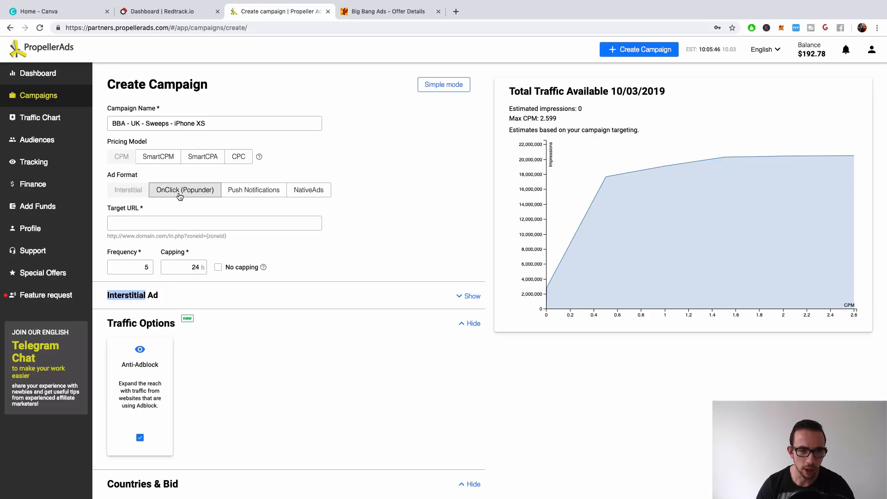
- Set the campaign's ad format to Push Notifications and switch to the Redtrack dashboard
click(254, 190)
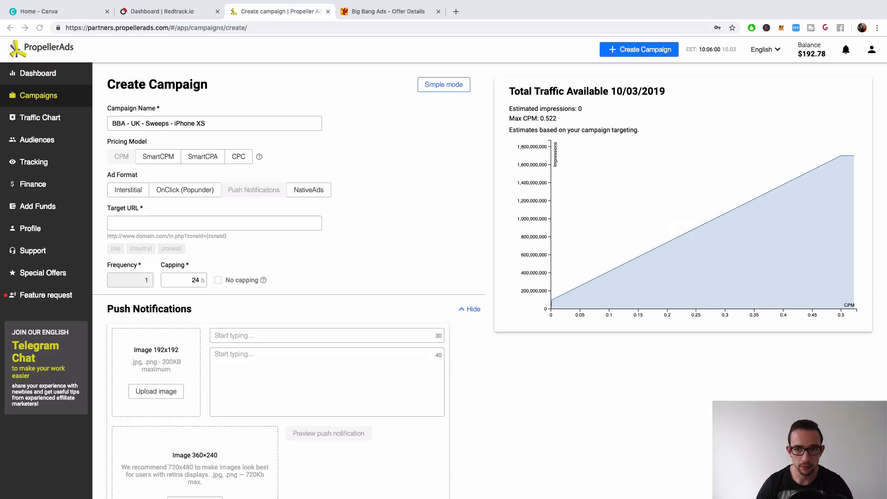
scroll(234, 109, down, 2)
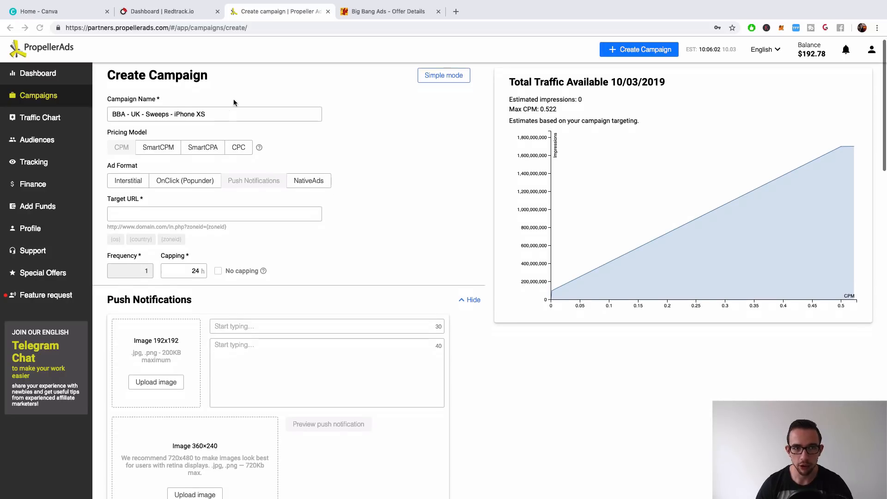
click(162, 11)
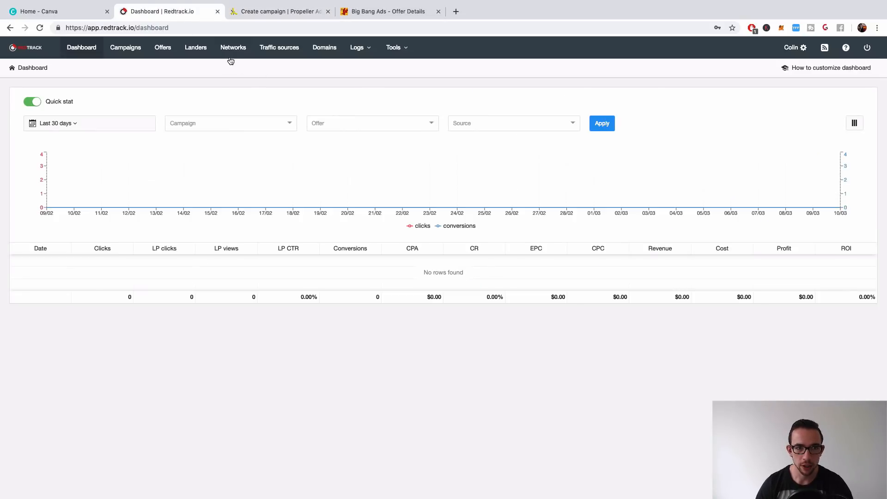
- Add PropellerAds.com from the traffic source catalog as a new Redtrack traffic source and save it with its preset tokens
click(284, 51)
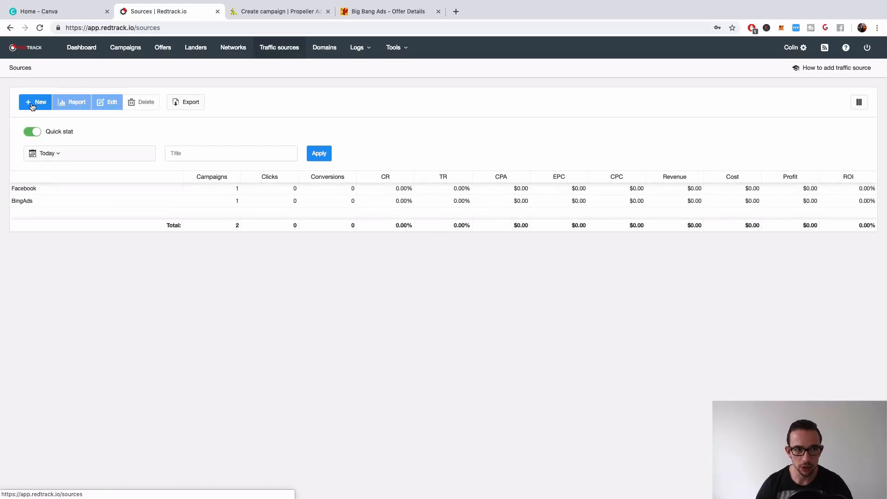
click(36, 102)
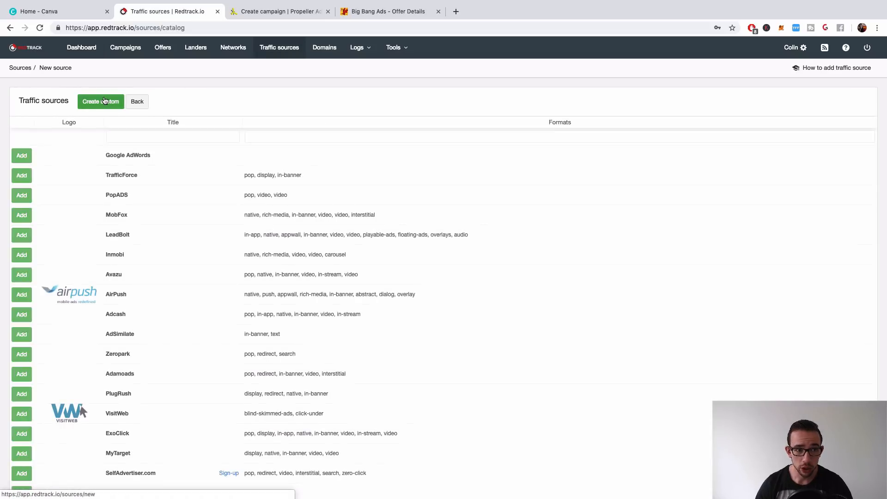
click(102, 101)
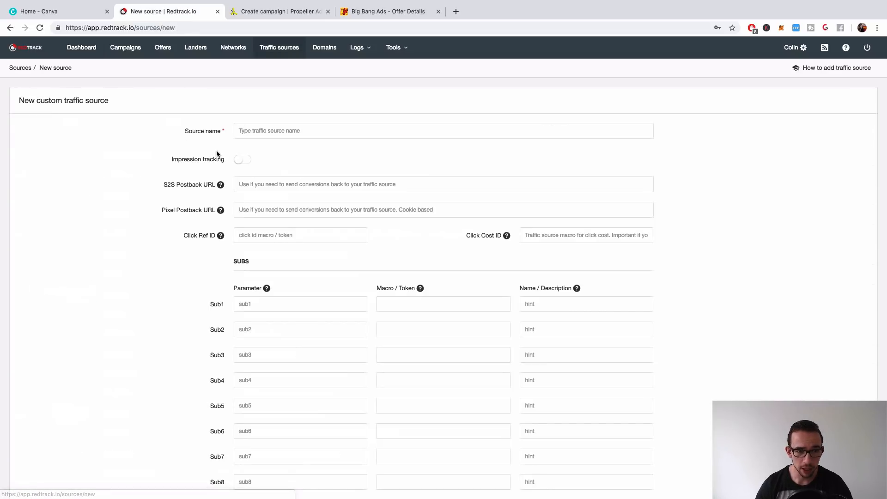
click(10, 28)
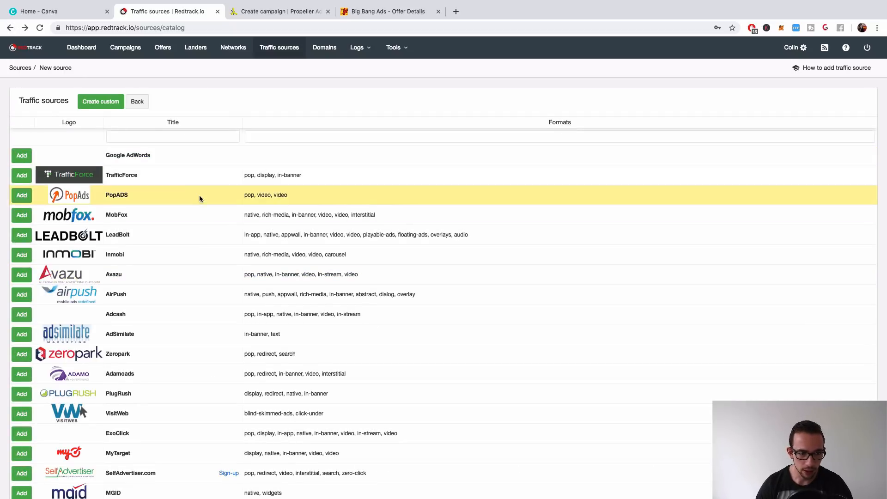
scroll(202, 272, down, 4)
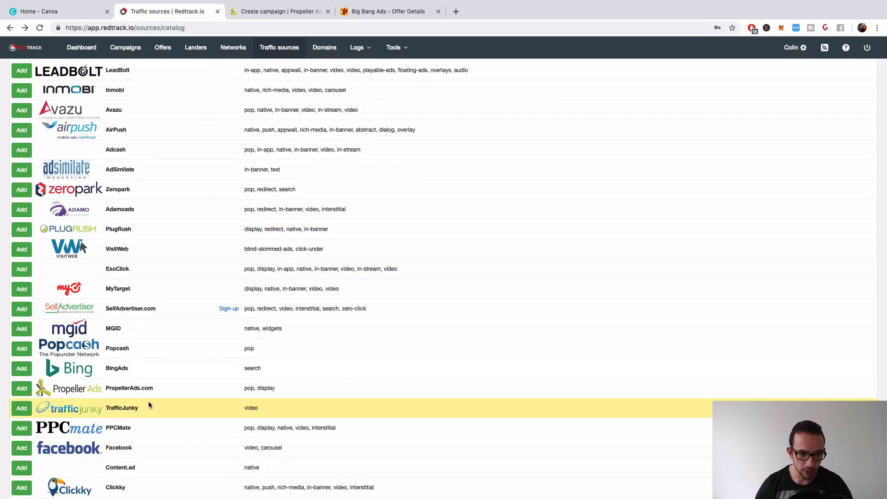
click(22, 387)
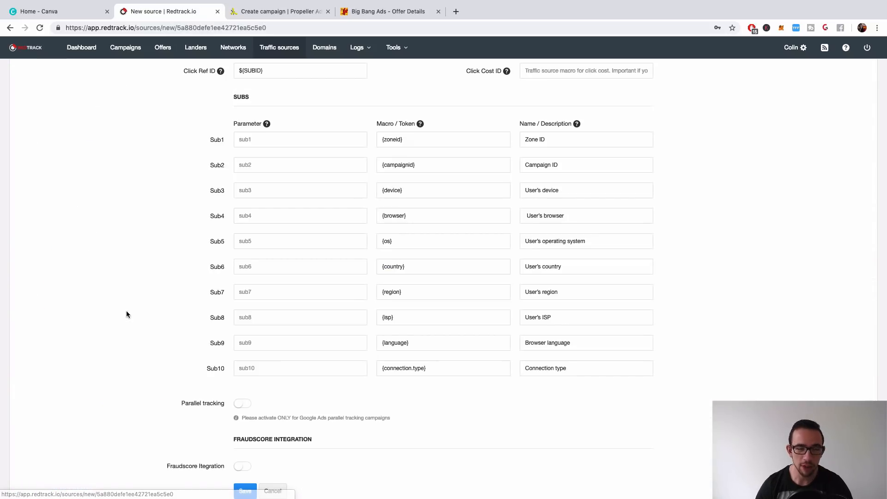
scroll(233, 260, up, 5)
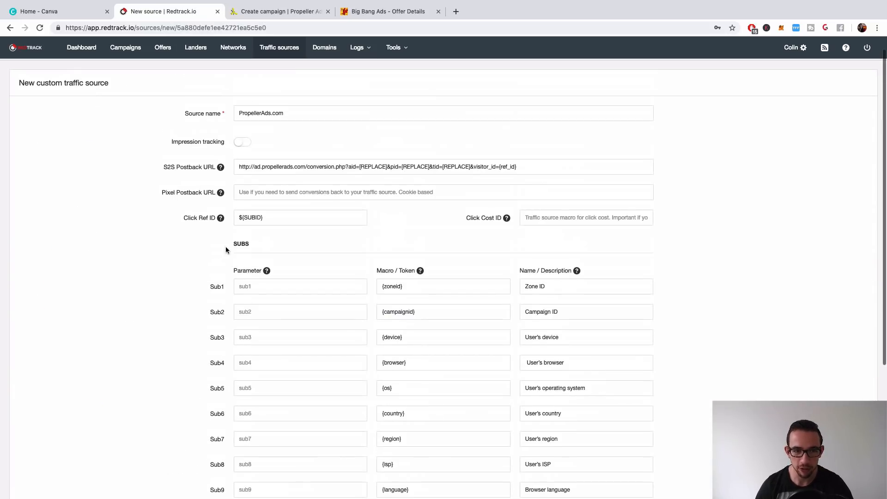
scroll(275, 324, down, 10)
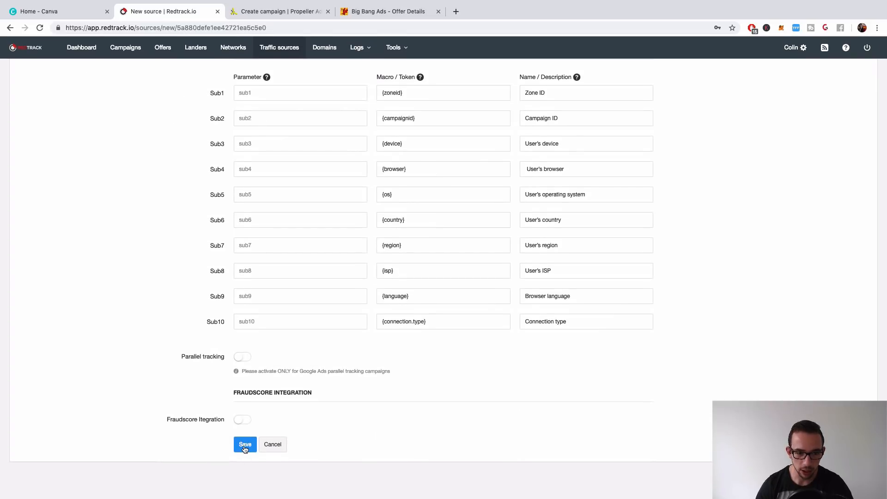
click(245, 444)
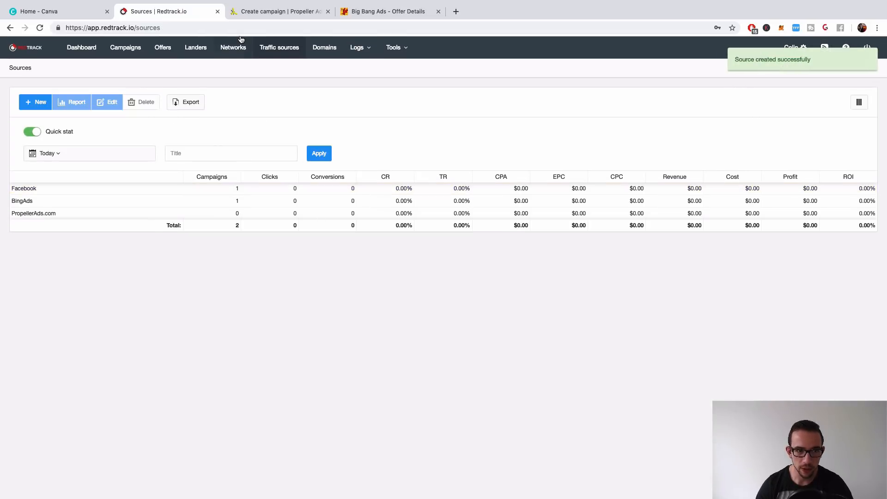
- Open the affiliate networks list and try starting a custom network
click(239, 53)
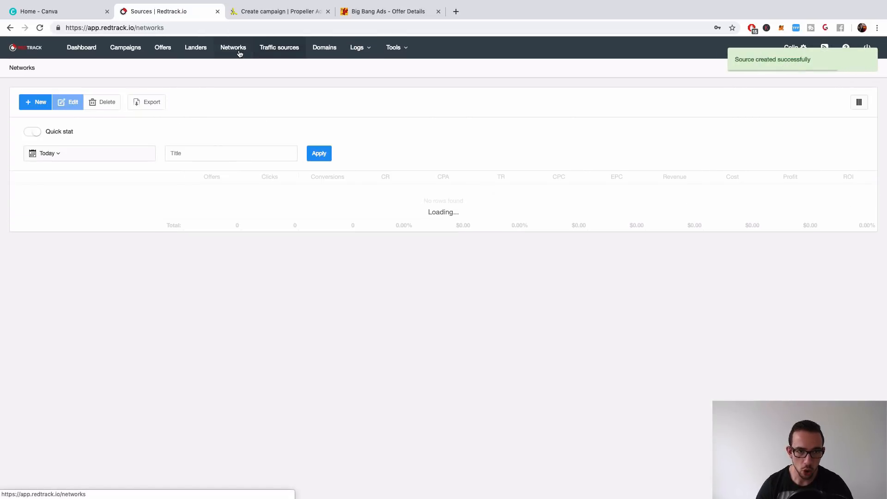
click(23, 105)
click(85, 106)
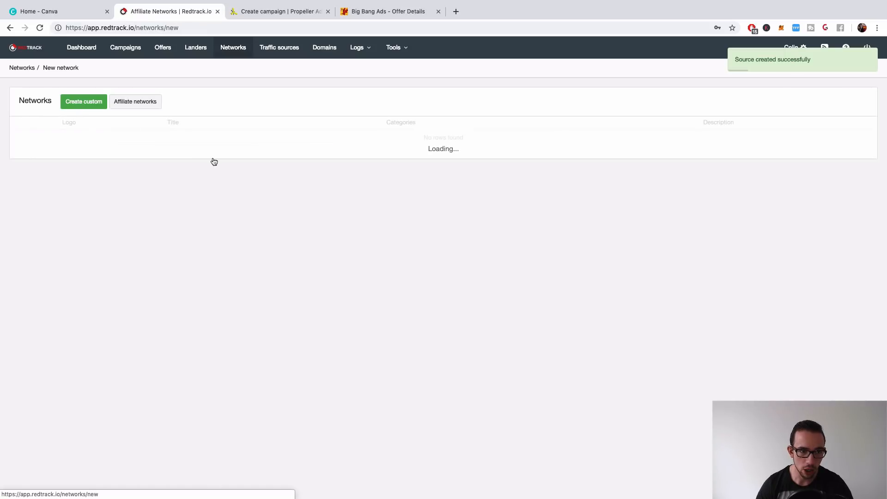
click(10, 28)
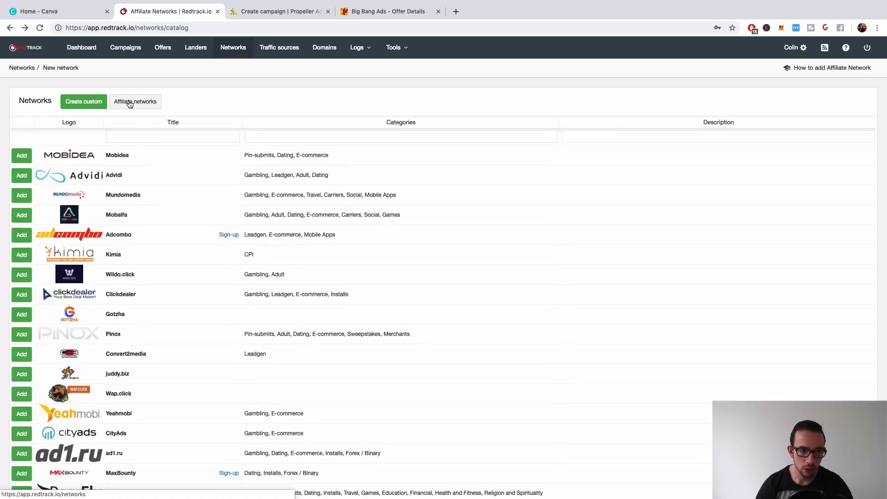
click(125, 104)
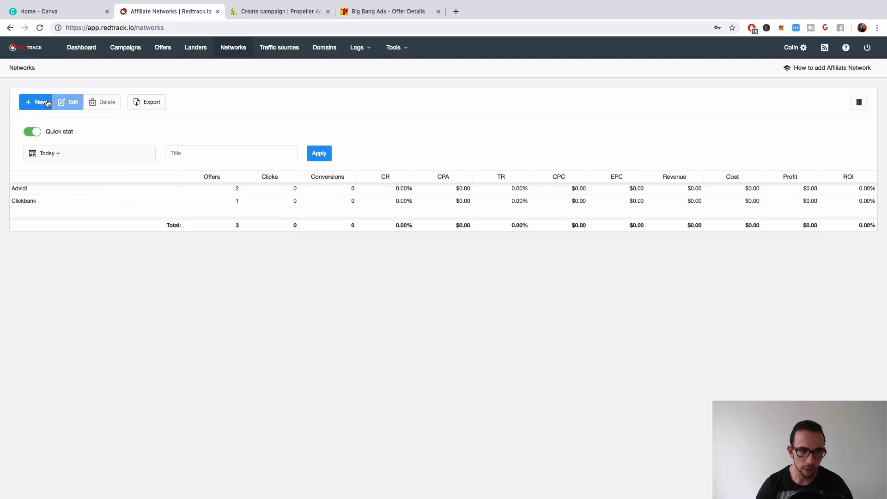
- Open the catalog of affiliate networks available to add and look through the entire list for Big Bang Ads
click(48, 104)
scroll(217, 324, down, 1)
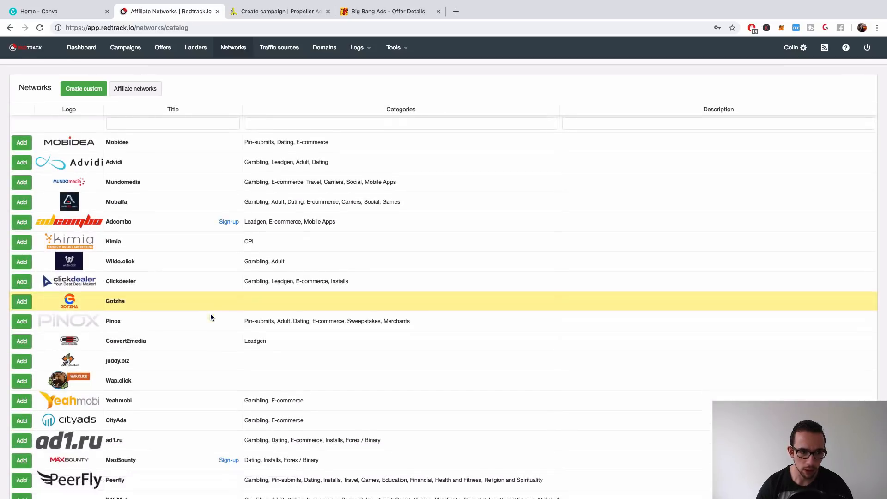
scroll(212, 314, down, 15)
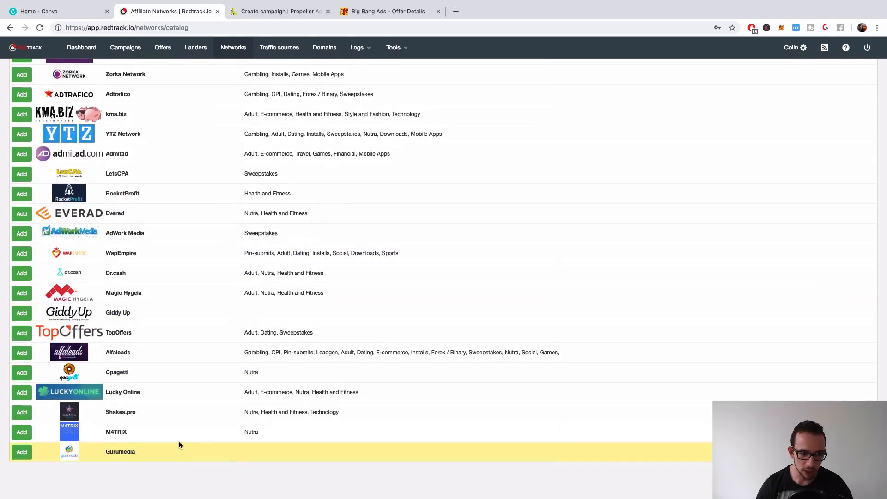
scroll(179, 441, up, 5)
scroll(178, 442, up, 5)
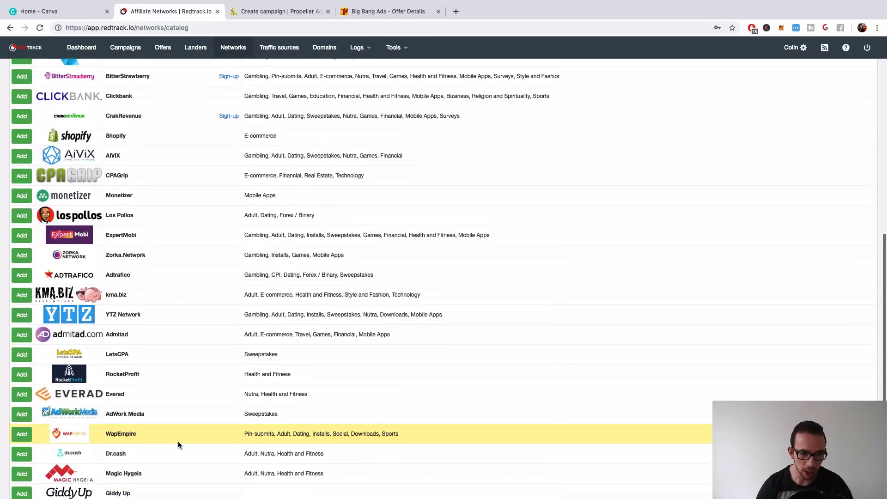
scroll(178, 445, up, 5)
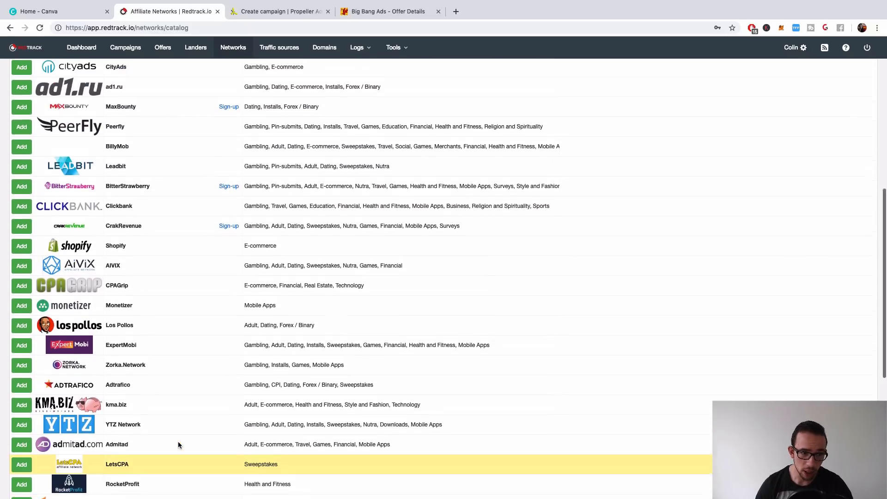
scroll(179, 445, up, 7)
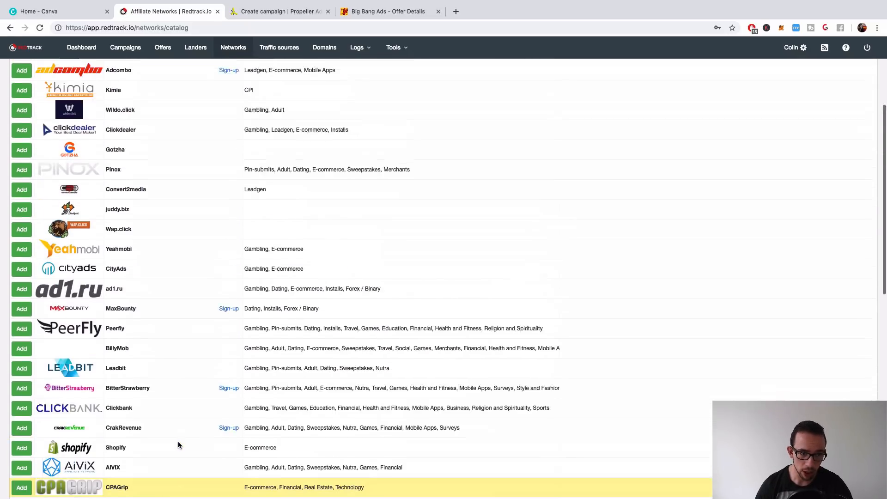
scroll(178, 445, up, 2)
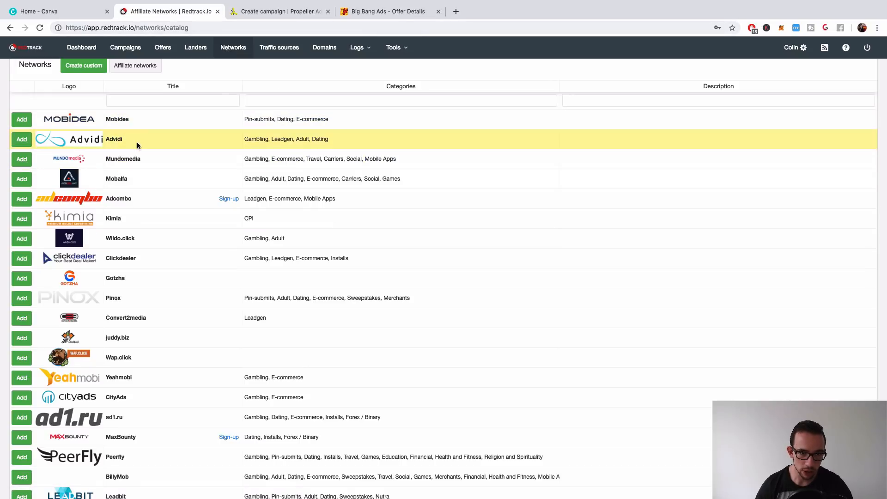
scroll(139, 268, down, 3)
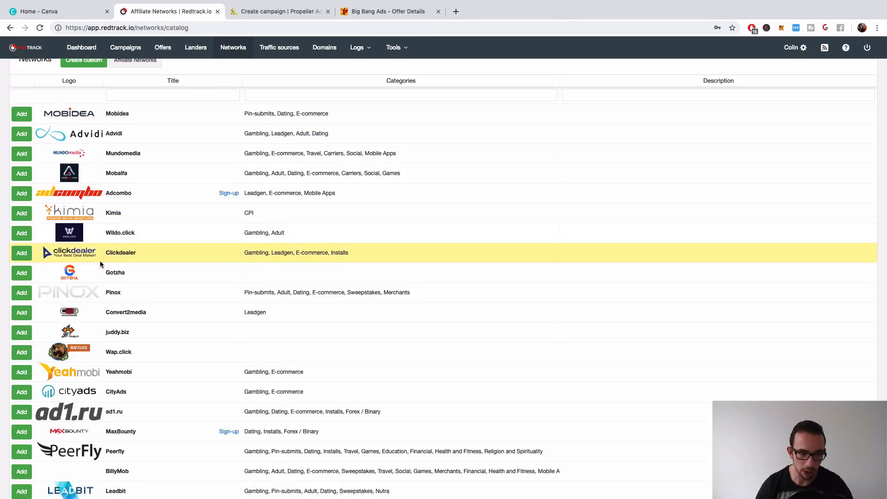
scroll(146, 273, down, 5)
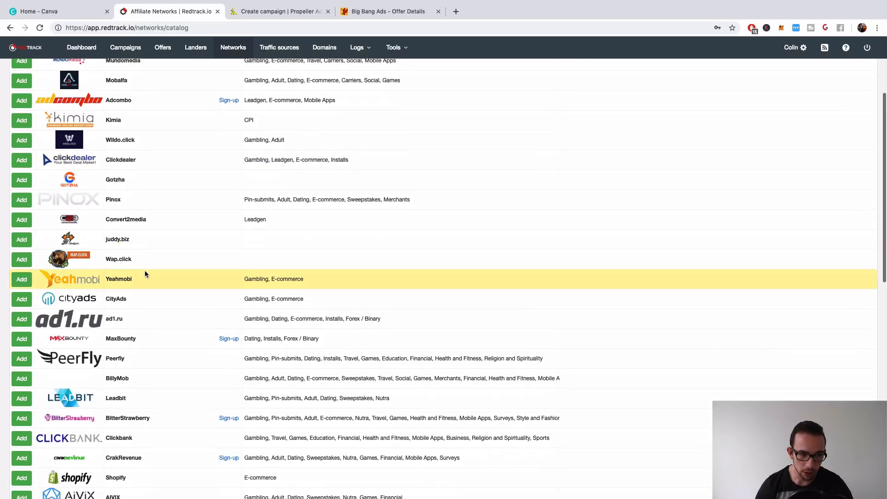
scroll(145, 271, down, 5)
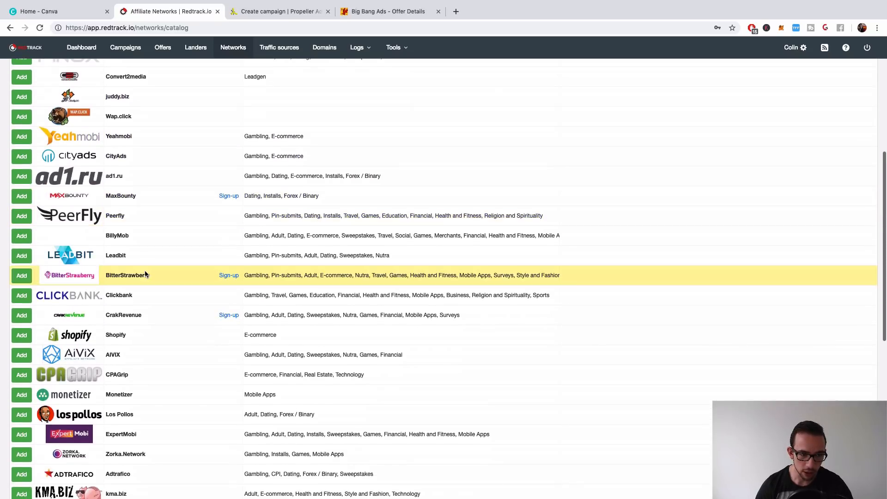
scroll(155, 292, down, 5)
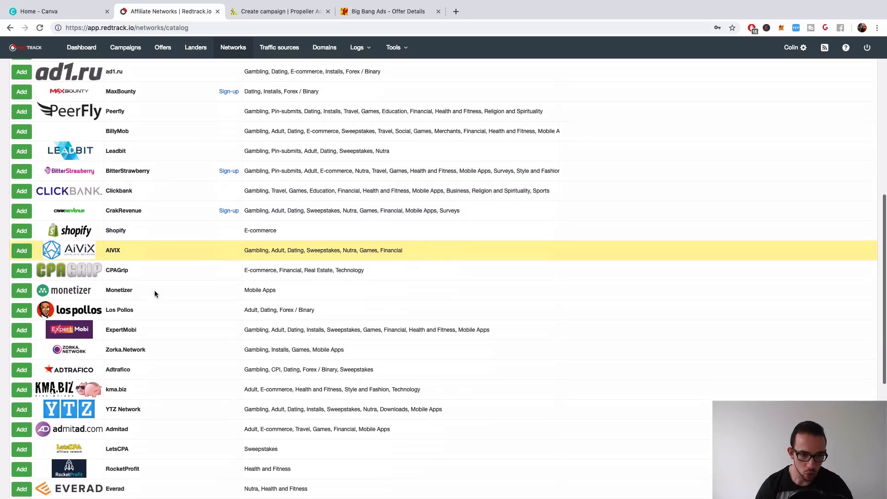
scroll(155, 293, down, 4)
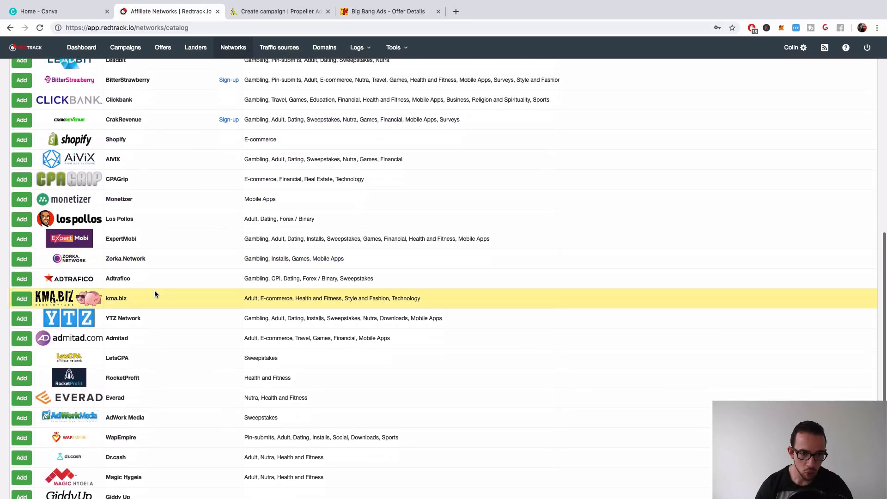
scroll(154, 290, down, 6)
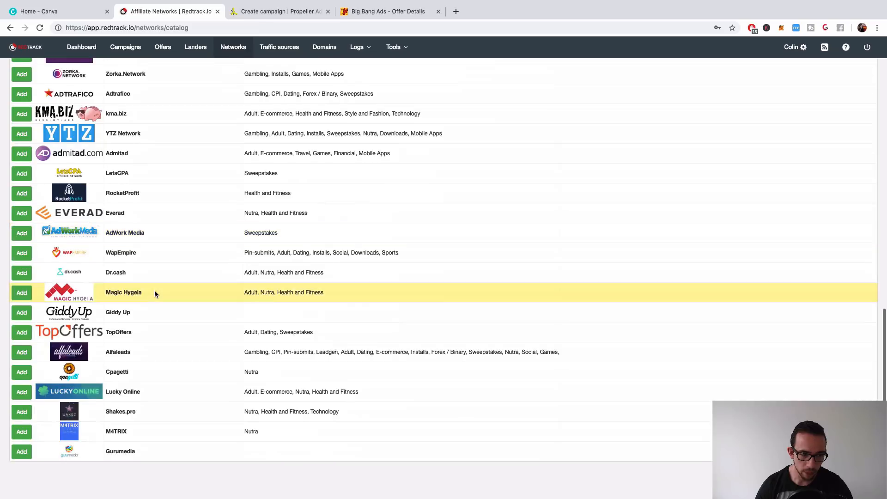
scroll(155, 293, up, 15)
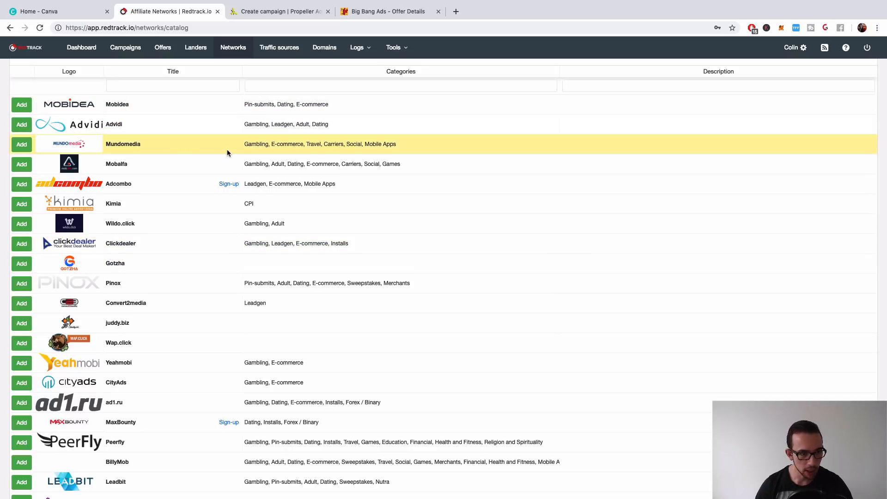
scroll(324, 93, down, 1)
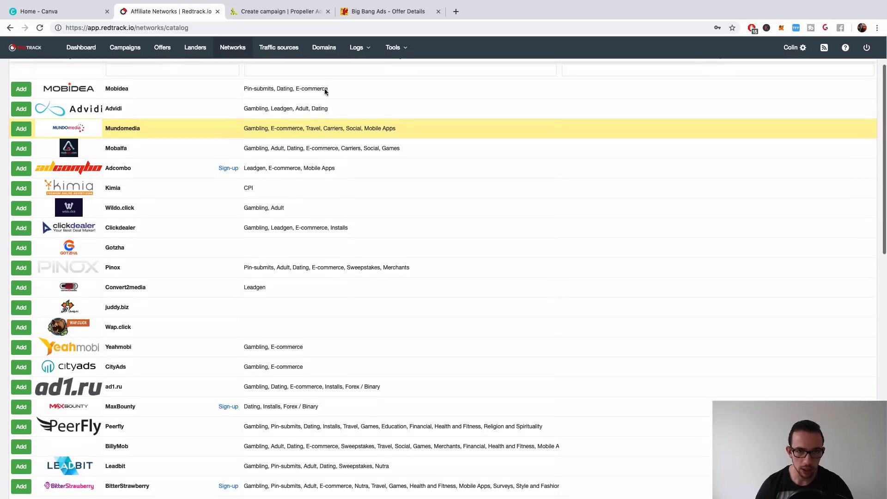
scroll(340, 183, down, 2)
scroll(338, 185, down, 2)
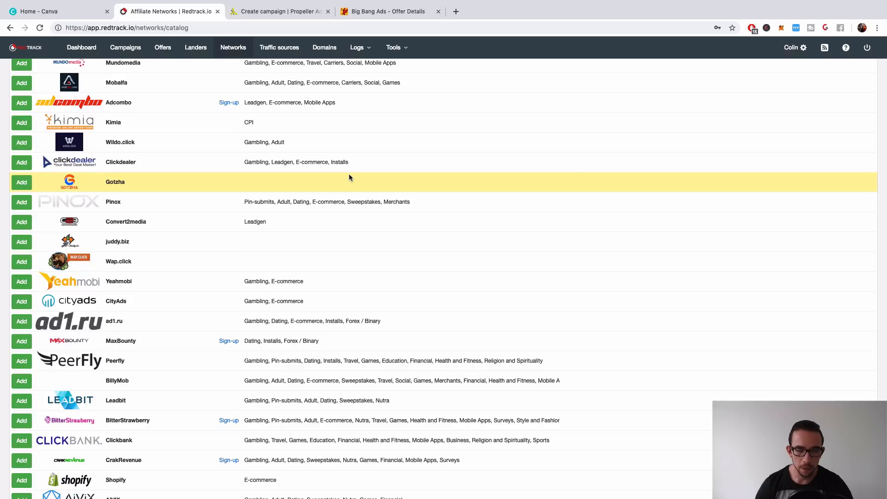
scroll(427, 139, down, 12)
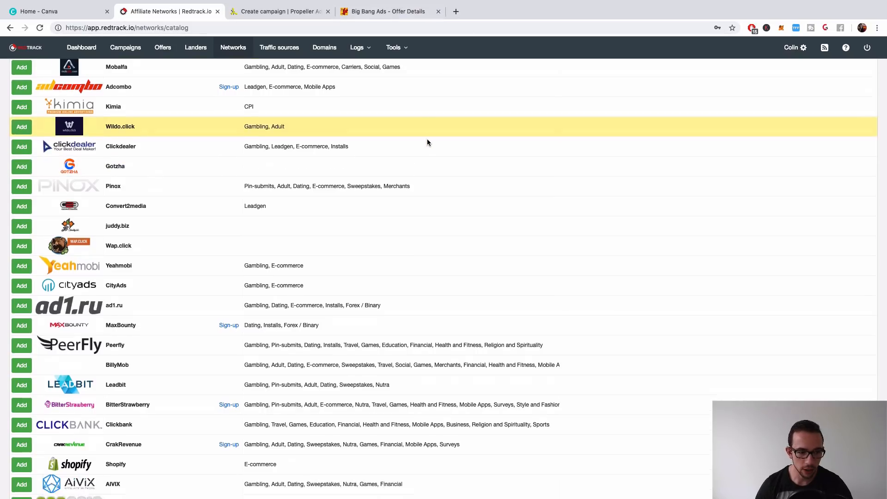
scroll(427, 138, down, 5)
scroll(427, 138, up, 20)
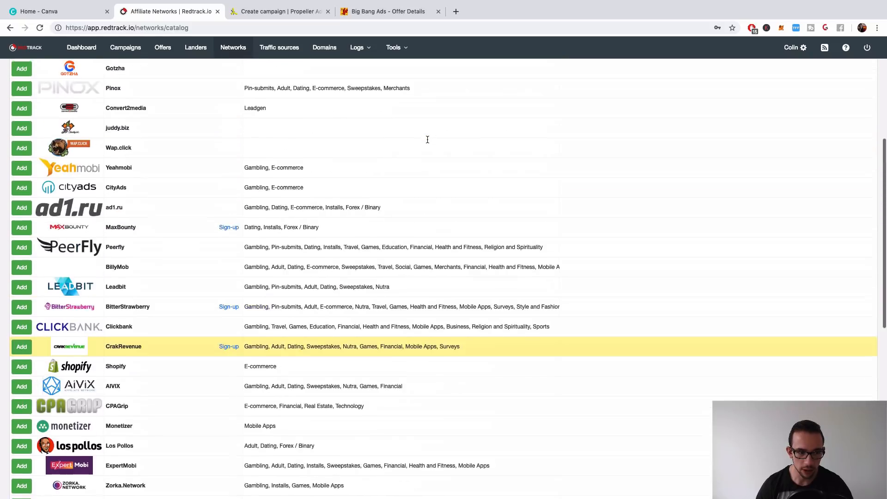
scroll(422, 139, up, 6)
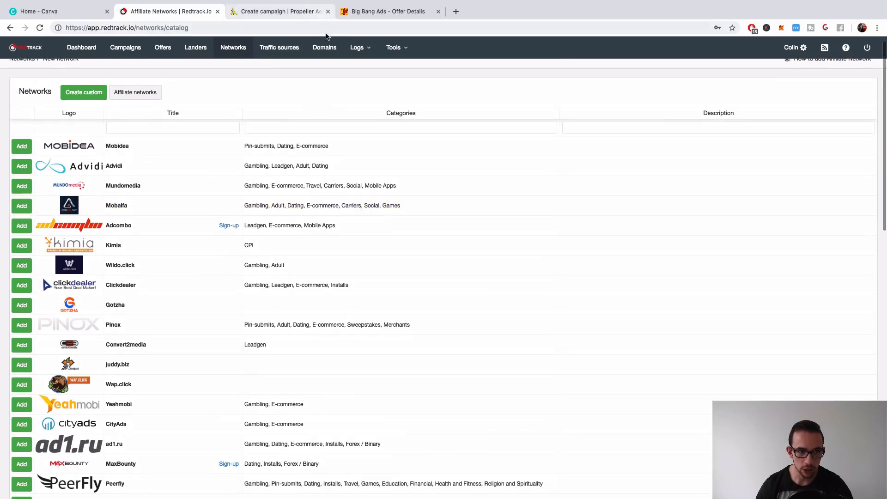
- Check the account manager, billing, reports and tools sections of the Big Bang Ads site and return to the Redtrack network catalog
click(396, 17)
click(53, 154)
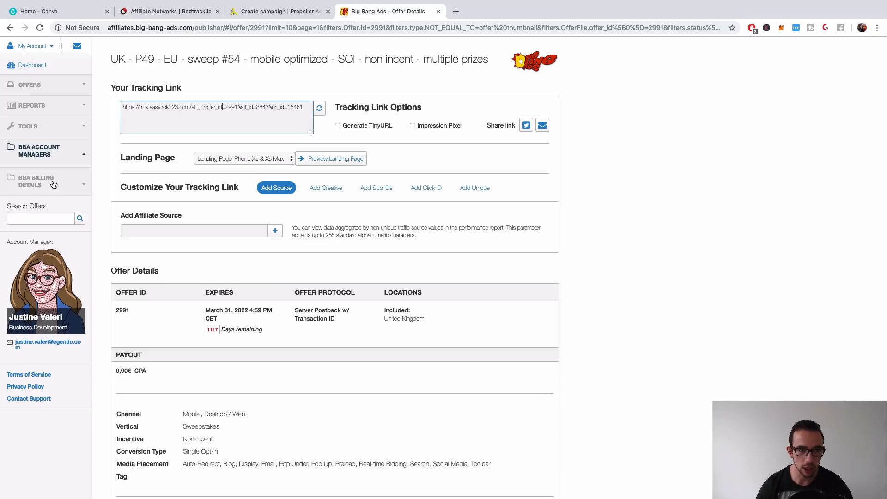
click(53, 182)
click(48, 112)
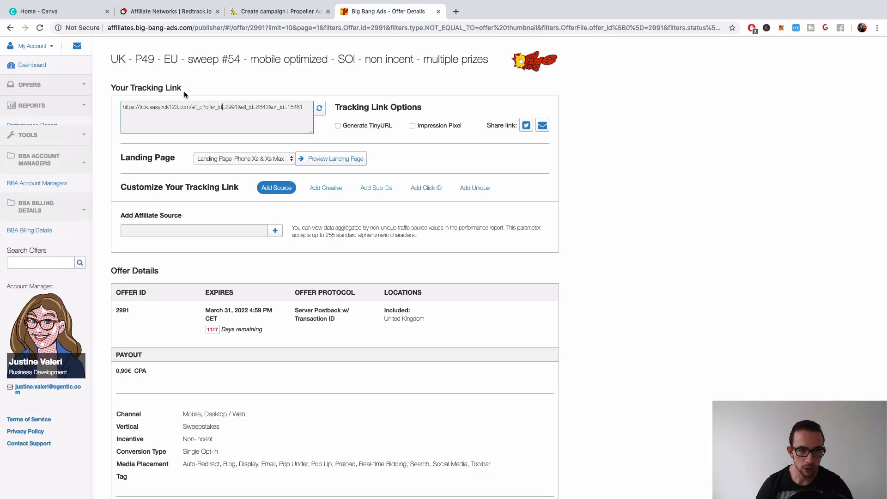
click(72, 129)
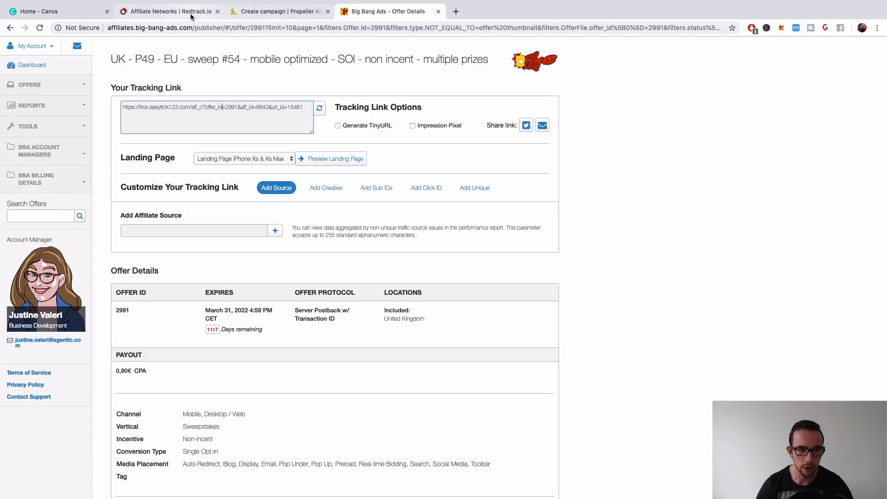
click(257, 12)
click(171, 12)
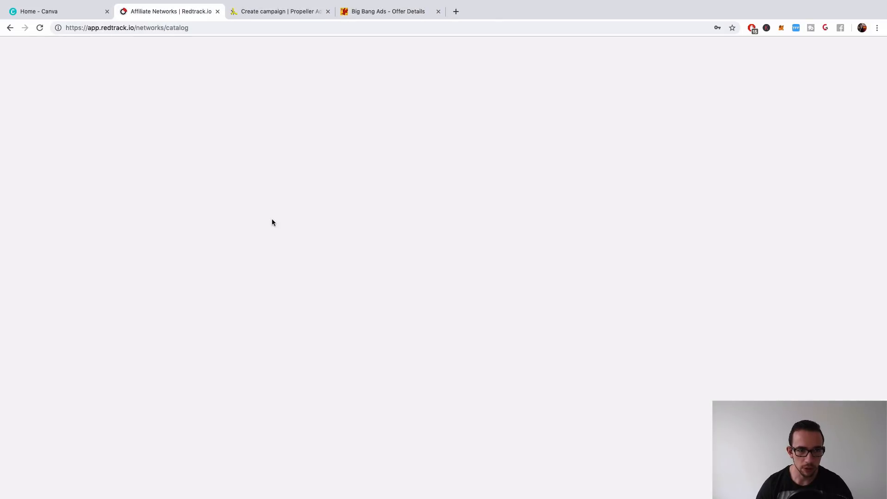
- Start a new custom affiliate network in Redtrack and title it "Big Bang Ads - Egentic"
scroll(274, 221, up, 1)
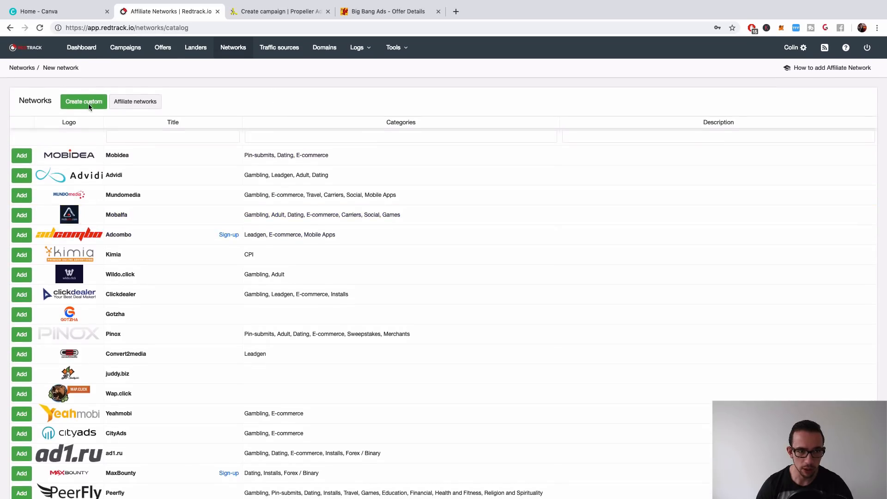
click(90, 105)
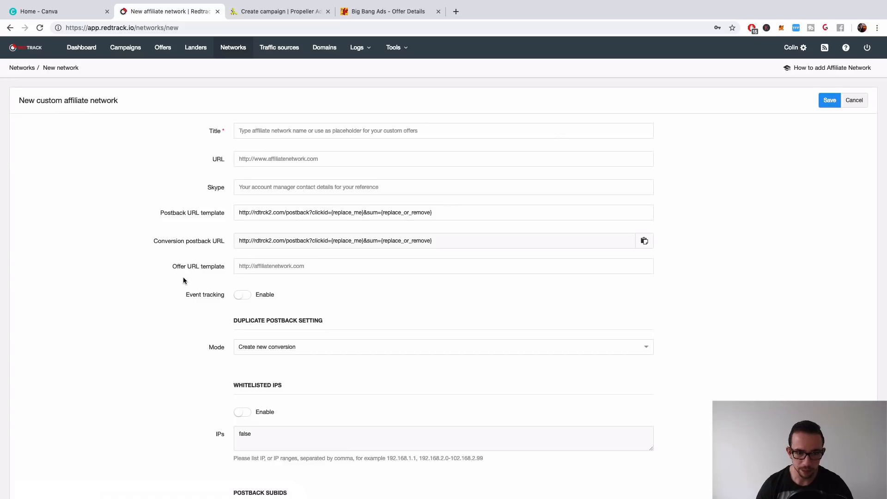
scroll(184, 277, down, 2)
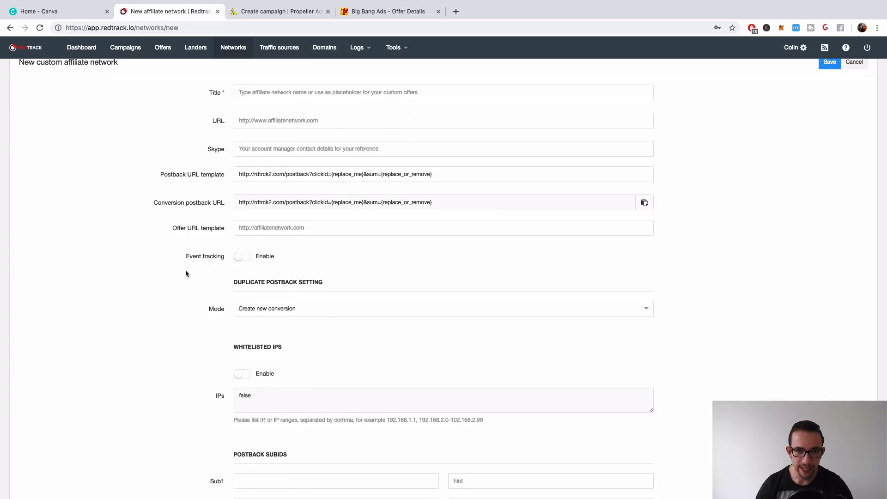
scroll(185, 274, down, 5)
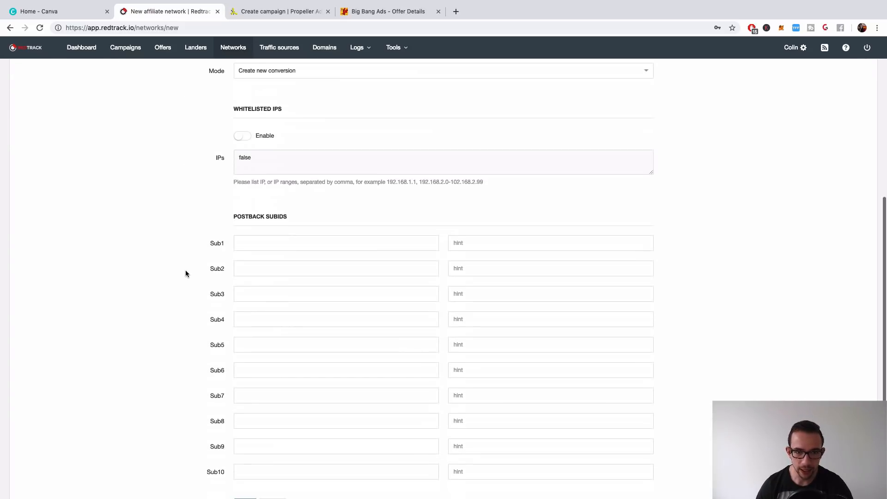
scroll(214, 235, up, 10)
click(282, 129)
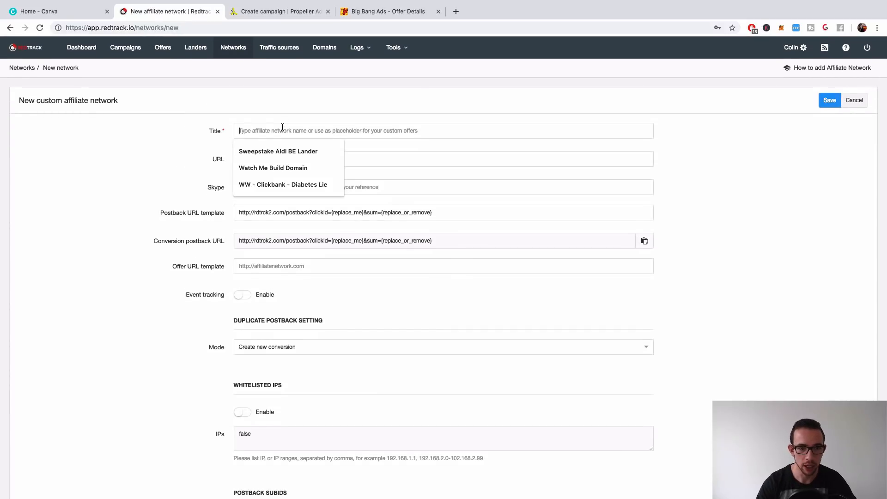
text(BBA)
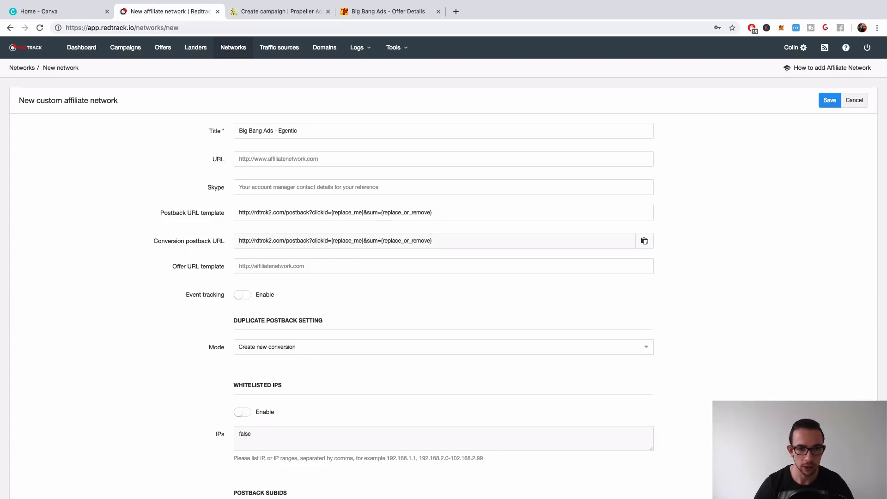
- Search the web for "big bang ads" in a new tab and open the network's home page to find its URL
click(333, 159)
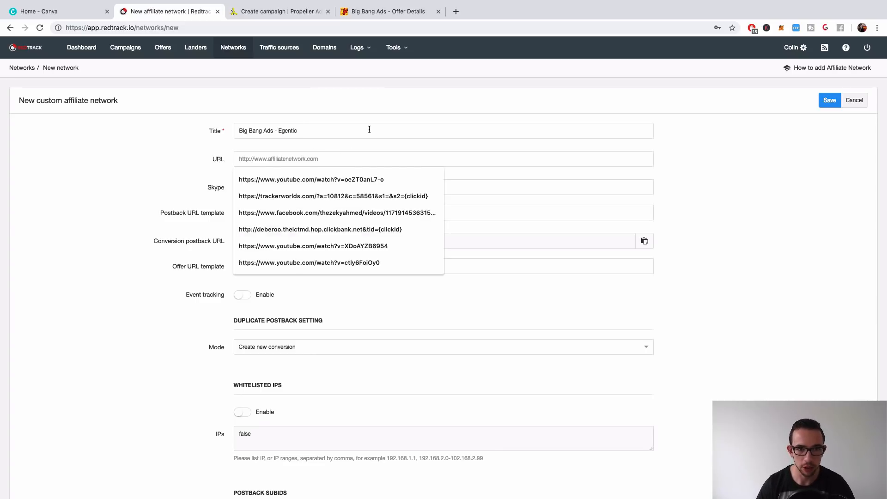
scroll(369, 129, down, 1)
text(wwww)
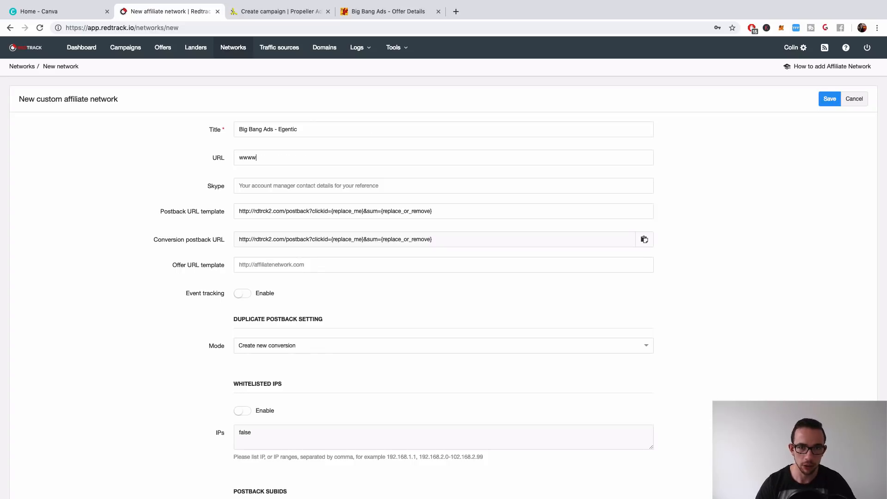
click(461, 12)
text(bing)
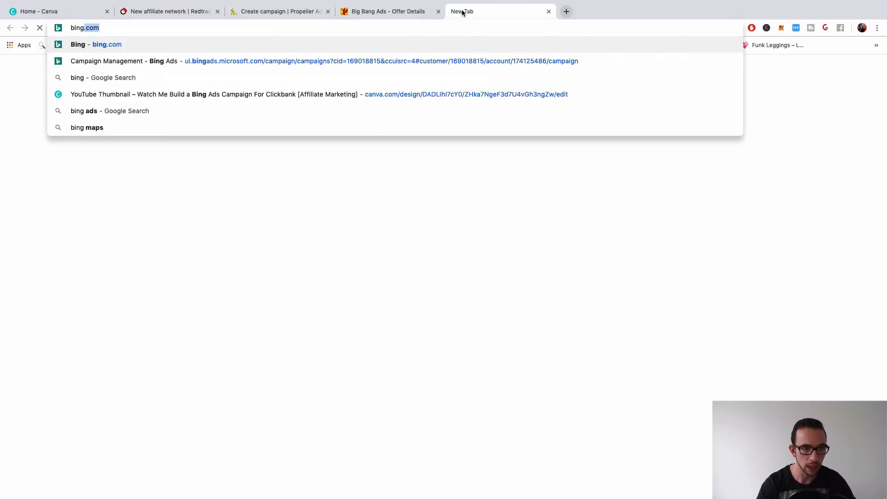
key(BackSpace)
key(BackSpace)
key(BackSpace)
text(g ba)
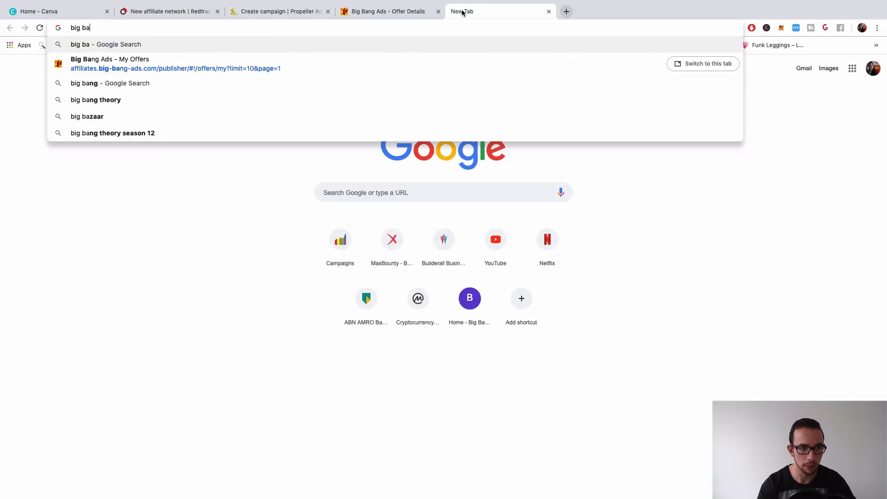
text(ng ads)
key(Return)
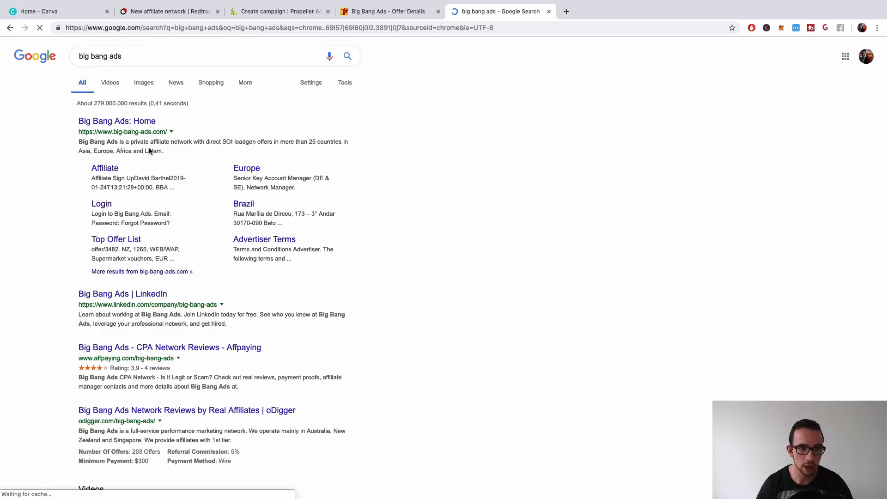
click(140, 122)
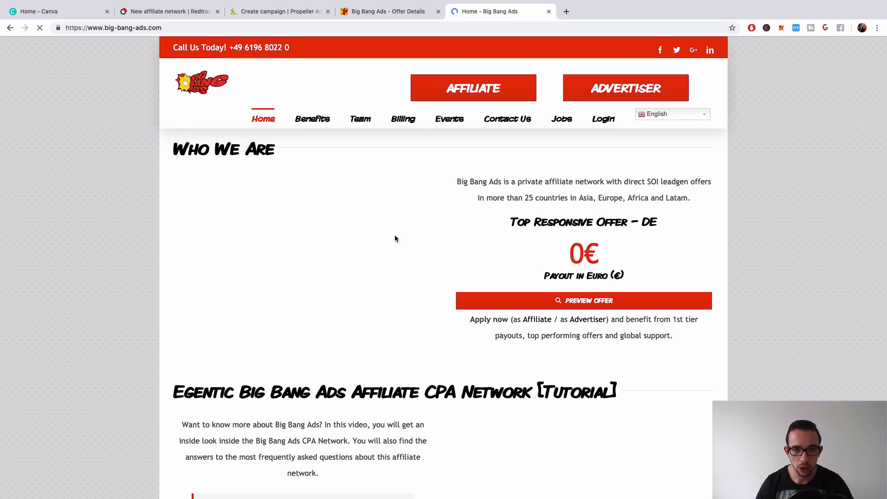
scroll(394, 235, down, 2)
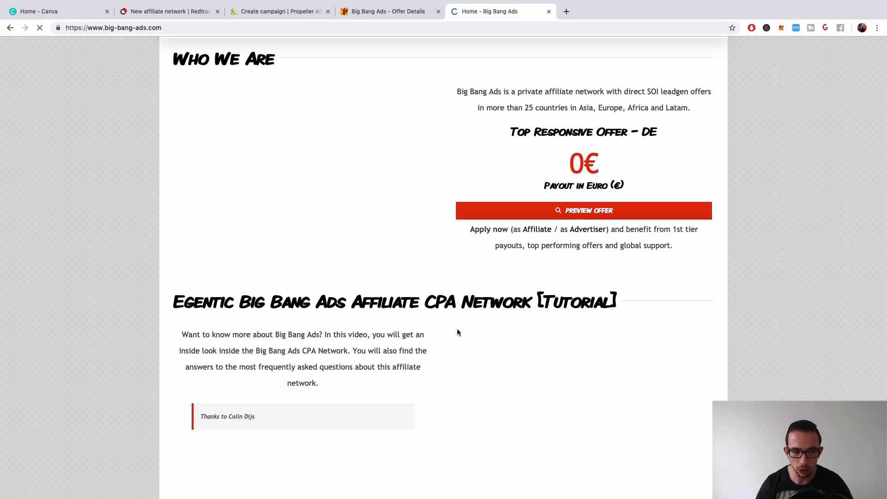
scroll(367, 380, down, 1)
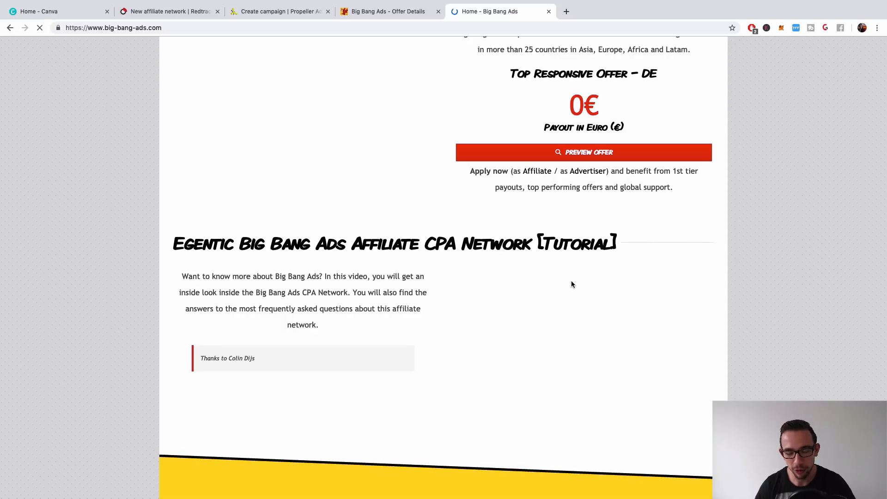
scroll(462, 222, up, 1)
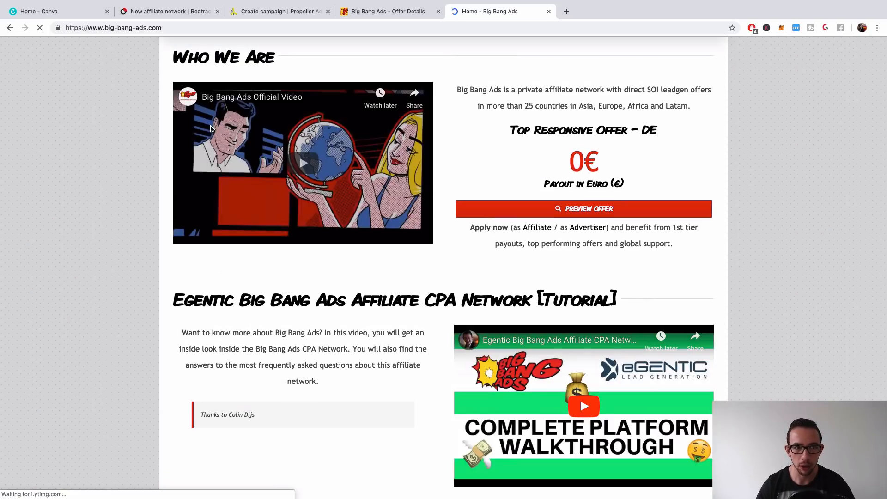
click(141, 28)
key(super+c)
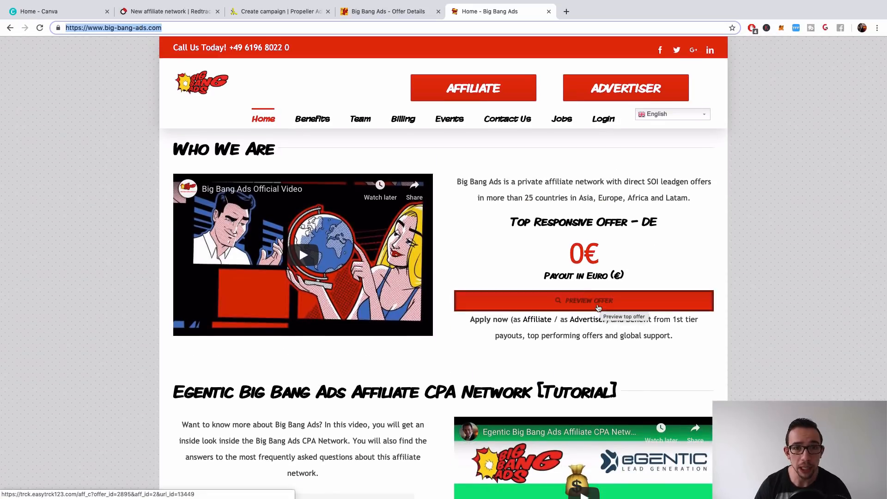
click(257, 10)
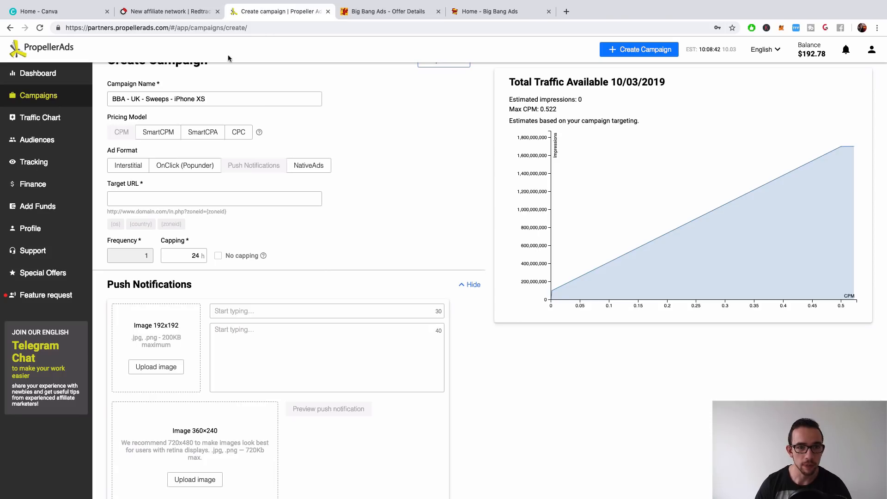
click(370, 11)
click(167, 11)
key(super+a)
key(super+v)
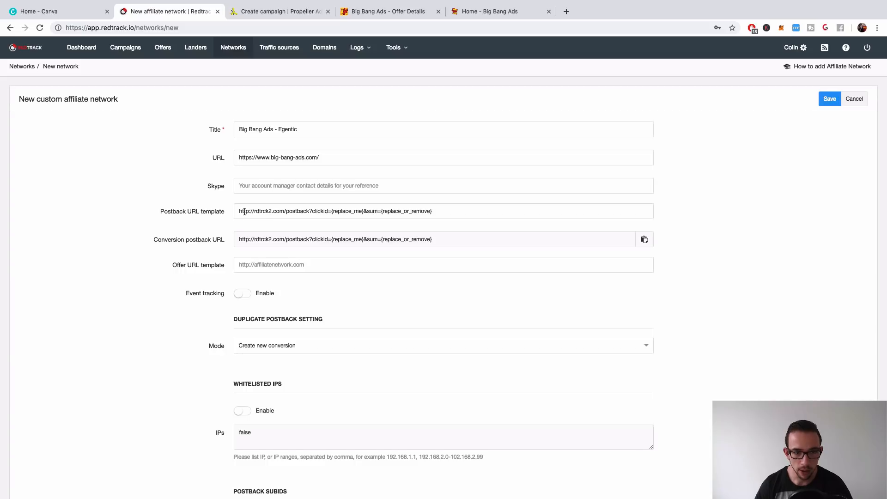
- Review the postback template and sub ID settings, leave them at their defaults, and save the custom network
drag(245, 211, 513, 217)
click(712, 224)
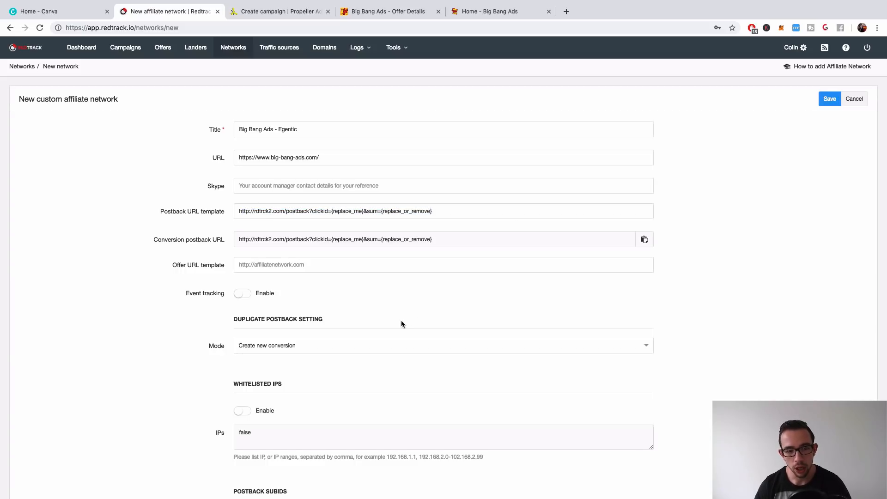
scroll(396, 317, down, 4)
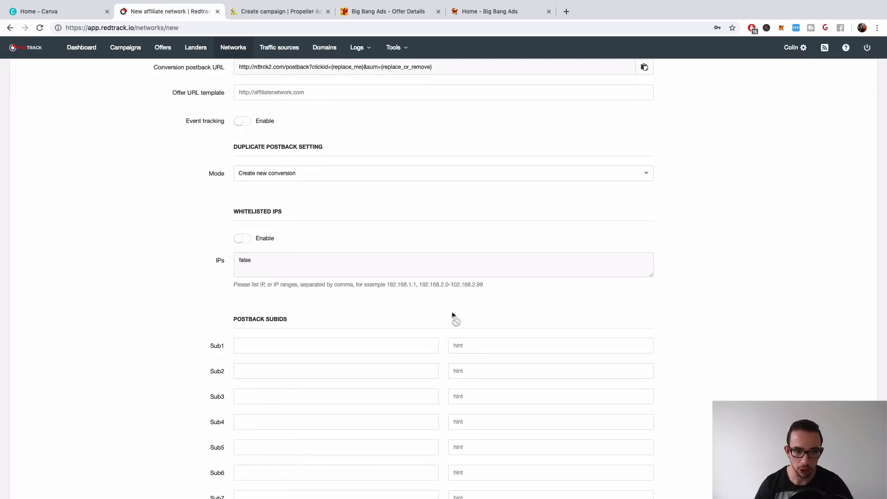
scroll(357, 392, down, 3)
scroll(357, 393, down, 2)
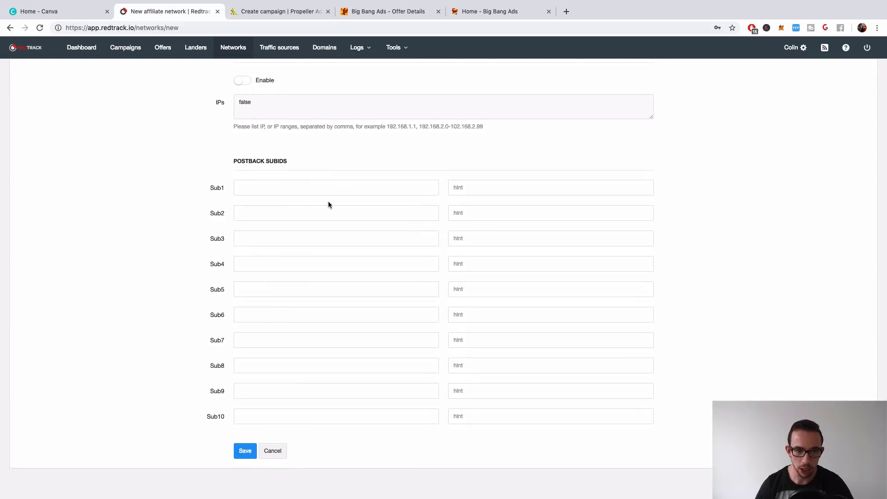
scroll(328, 337, up, 3)
scroll(337, 442, down, 3)
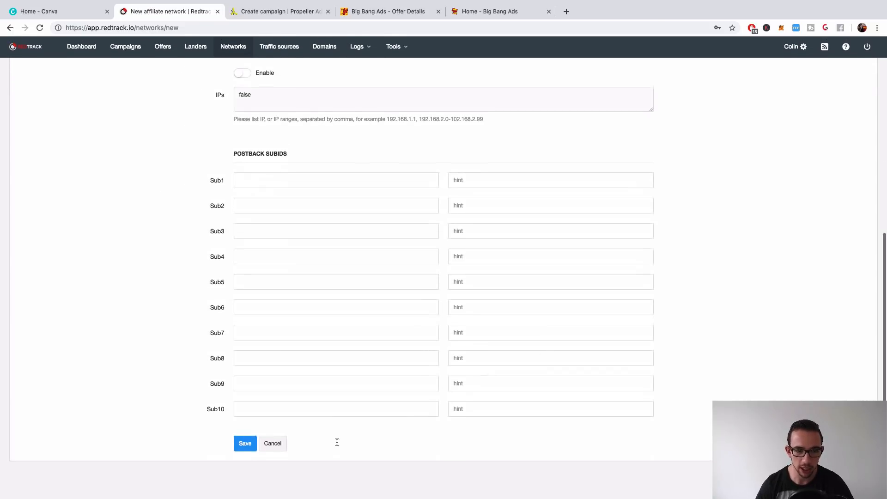
click(256, 446)
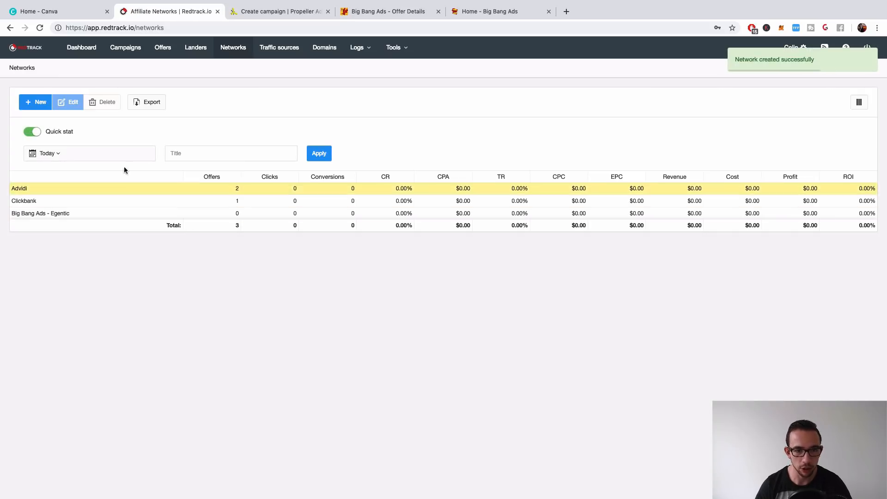
- Check the Redtrack landers list, then preview the offer's iPhone Xs & Xs Max landing page and try its iPhone Xs choice
click(196, 49)
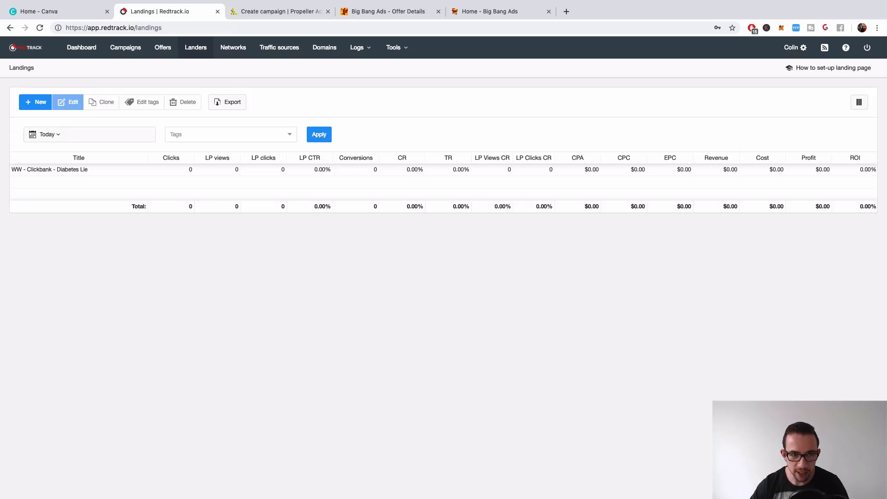
click(401, 12)
click(334, 159)
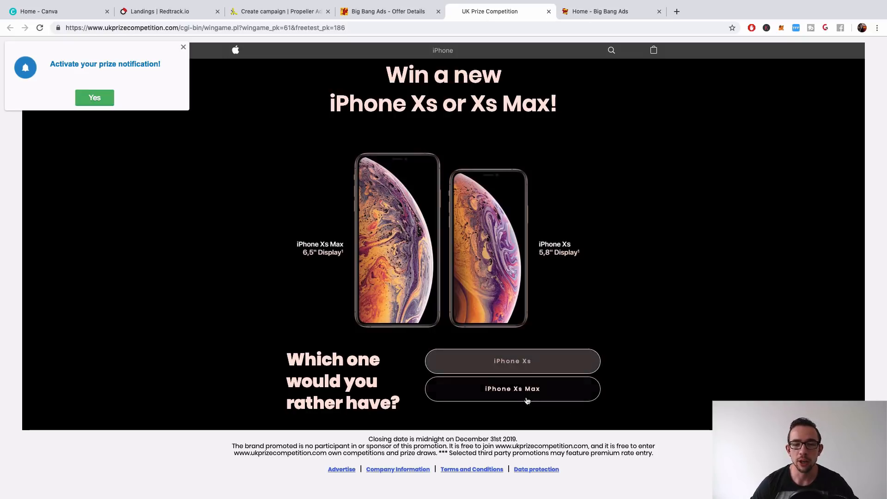
click(529, 370)
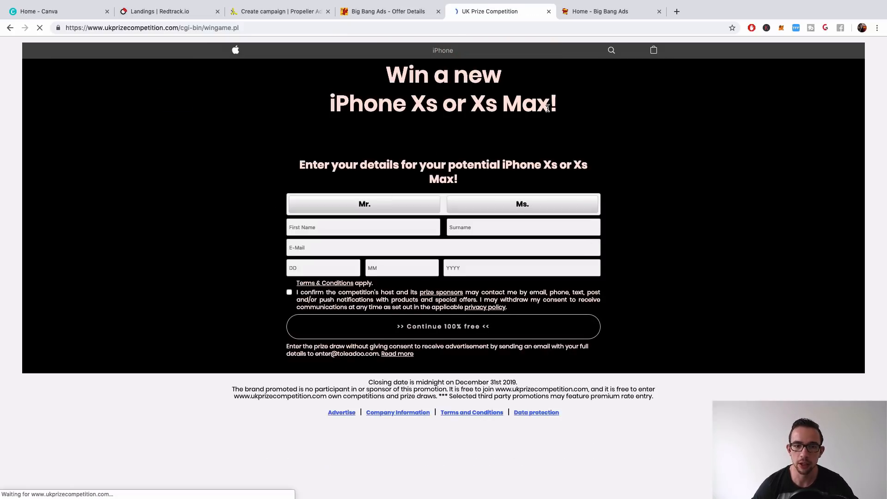
click(410, 14)
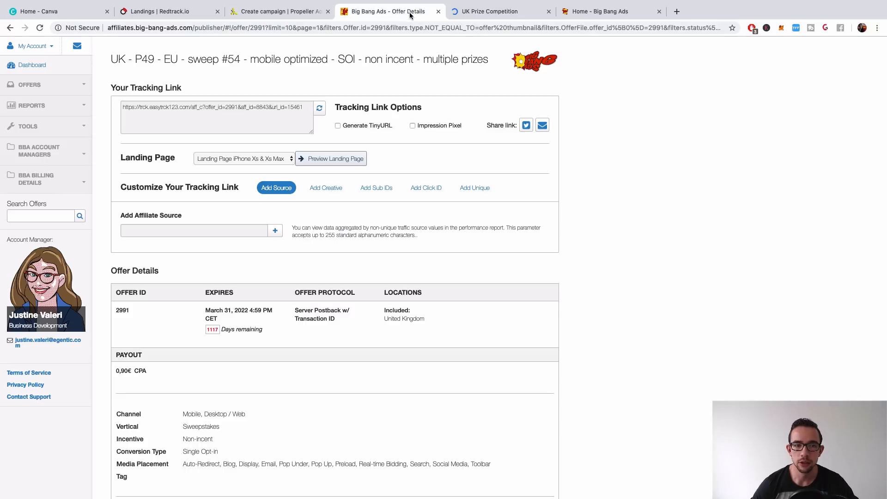
click(270, 12)
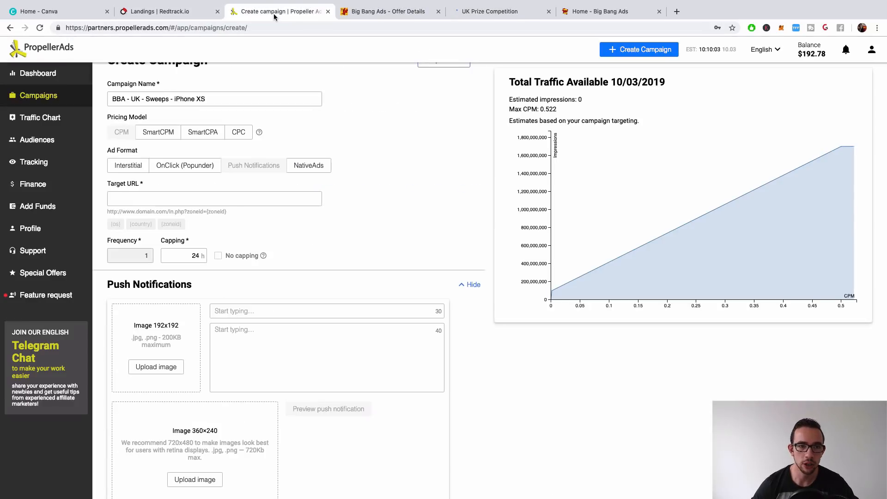
- Create a new offer in Redtrack and name it "Sweeps - UK - iPhone XS"
click(171, 14)
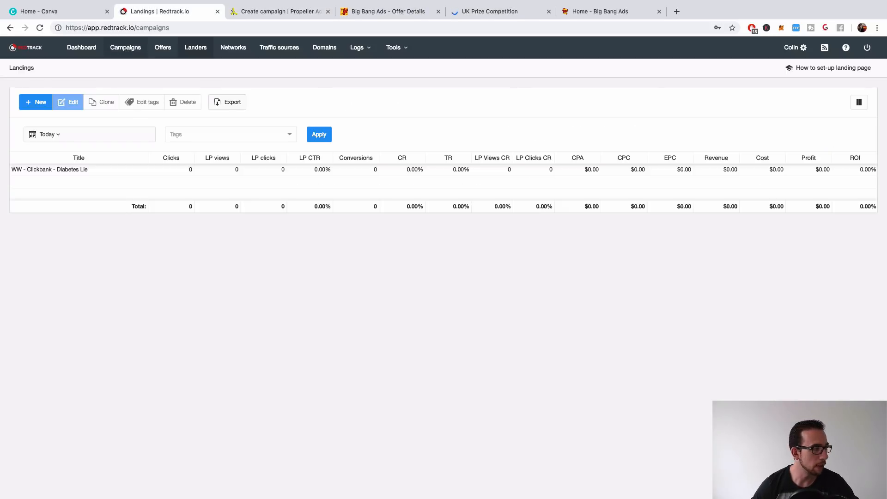
click(163, 56)
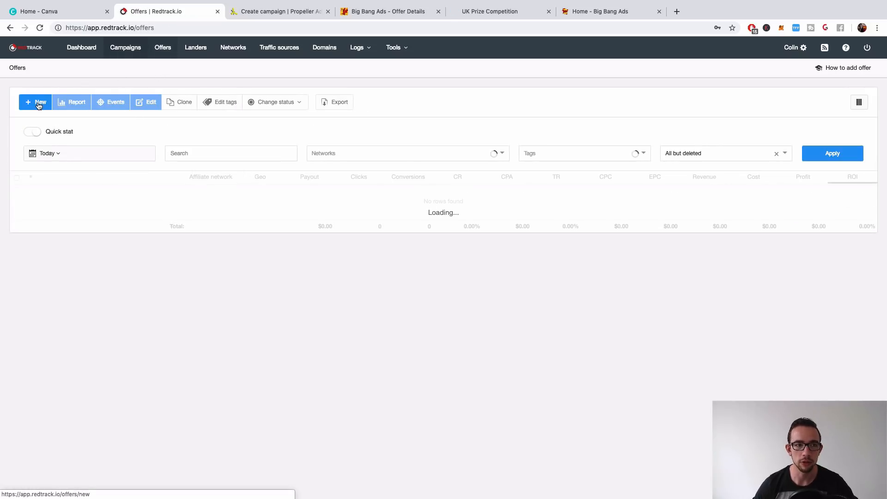
click(37, 102)
click(272, 126)
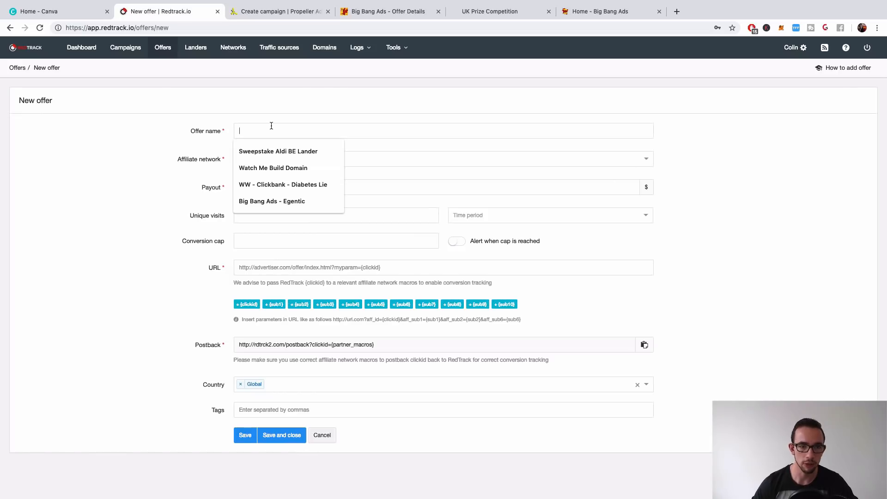
text(Sweeps - BB)
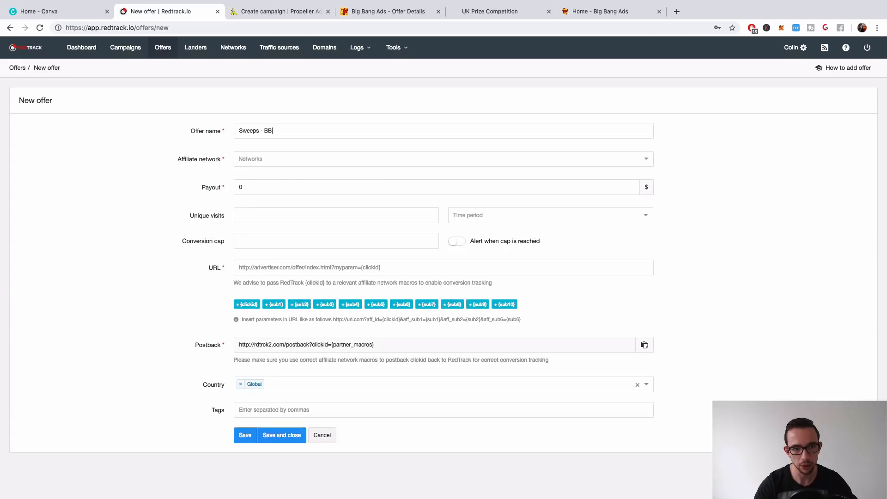
key(BackSpace)
key(BackSpace)
key(BackSpace)
key(BackSpace)
key(BackSpace)
key(BackSpace)
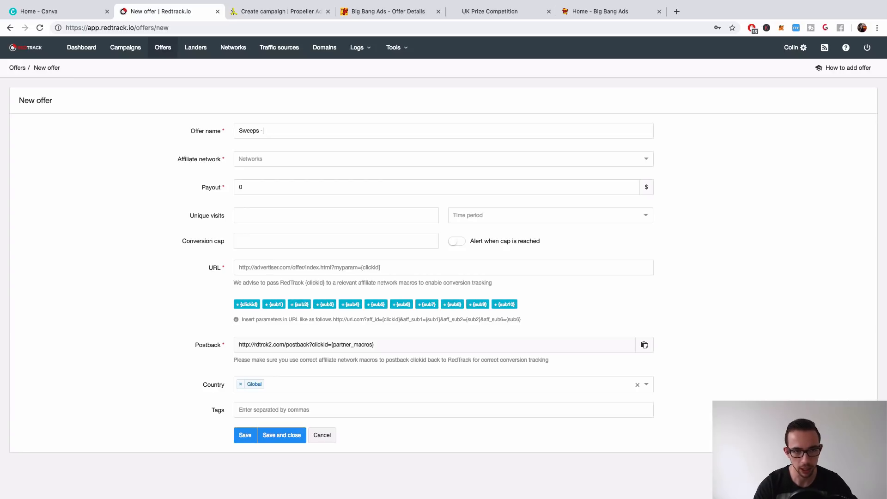
text(UK)
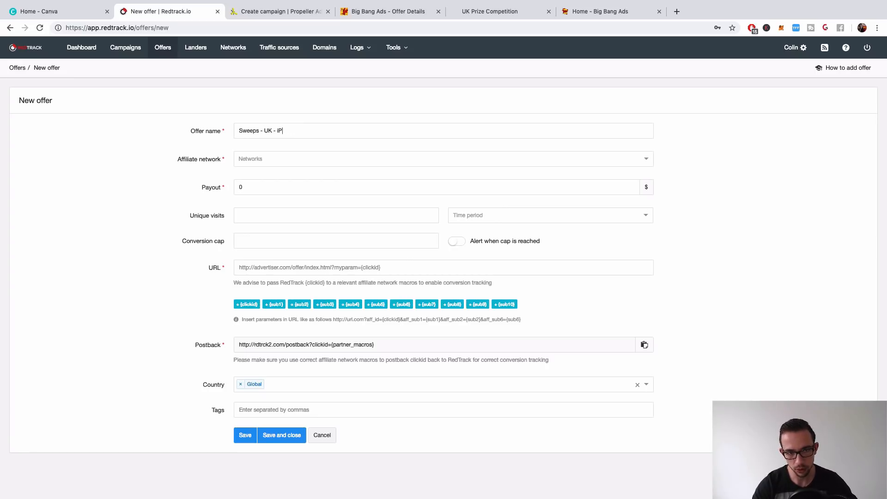
text(- iPhone XS)
key(Tab)
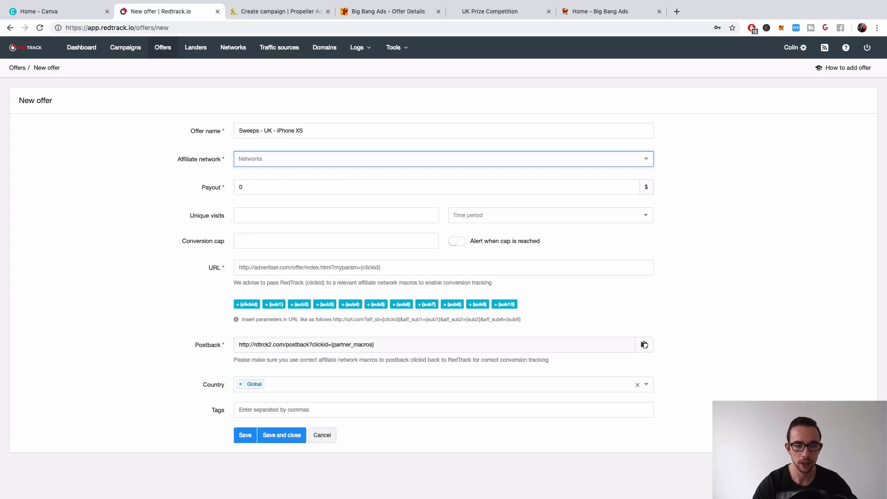
- Choose Big Bang Ads - Egentic as the new offer's affiliate network
text(b)
key(Down)
key(Down)
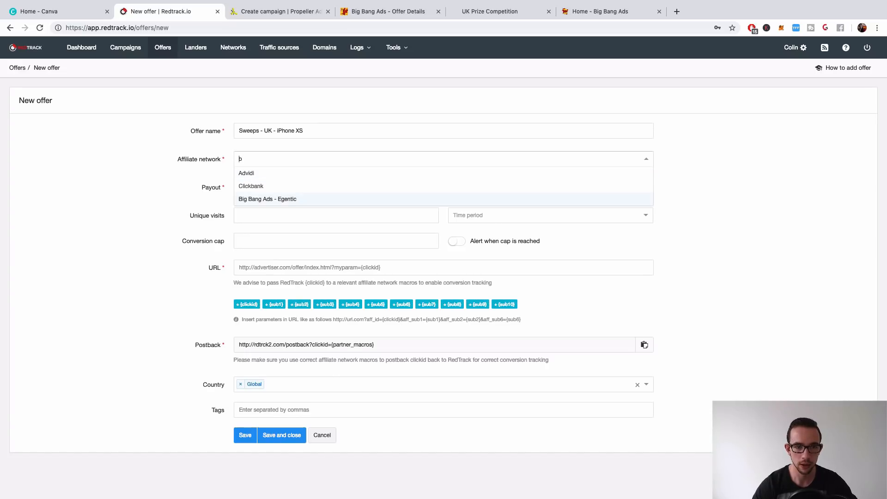
key(Tab)
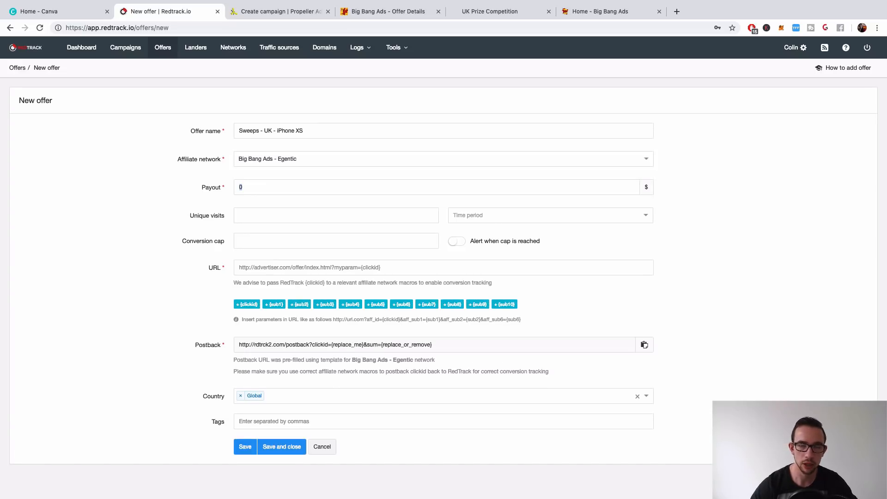
- Copy the payout amount from the Big Bang Ads offer details and enter 0,90€ as the offer's payout in Redtrack
click(407, 11)
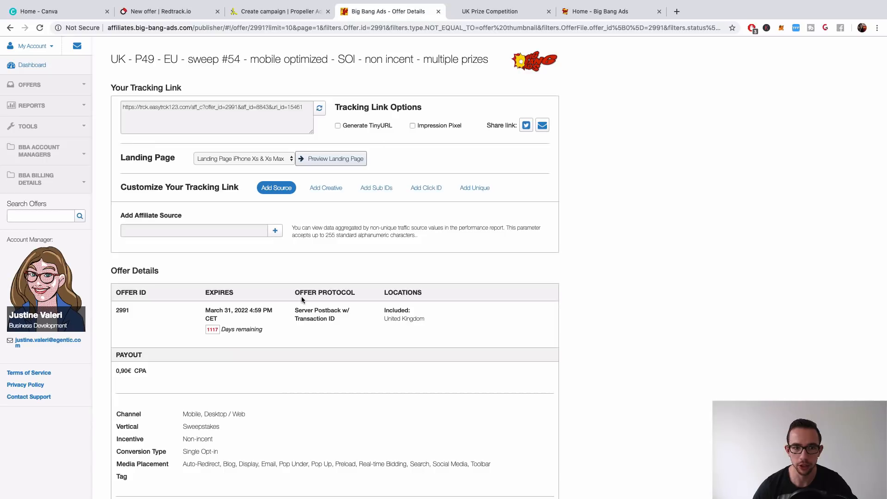
drag(132, 371, 115, 374)
key(ctrl+c)
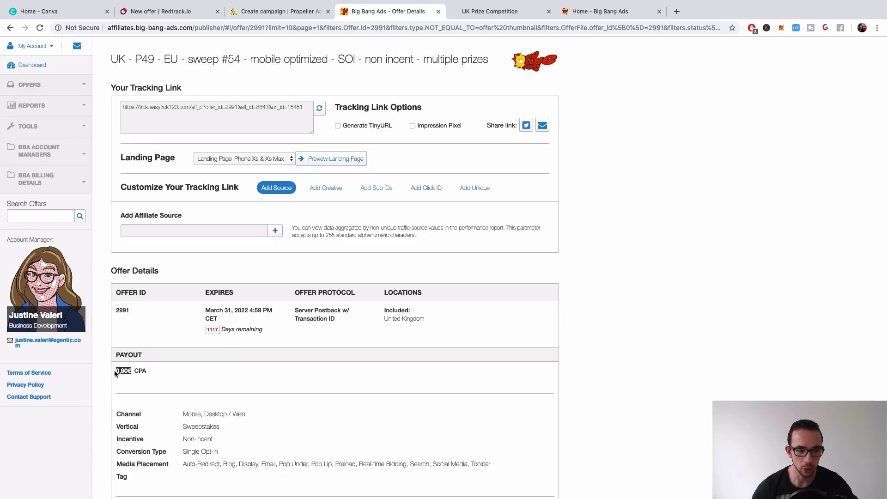
click(280, 12)
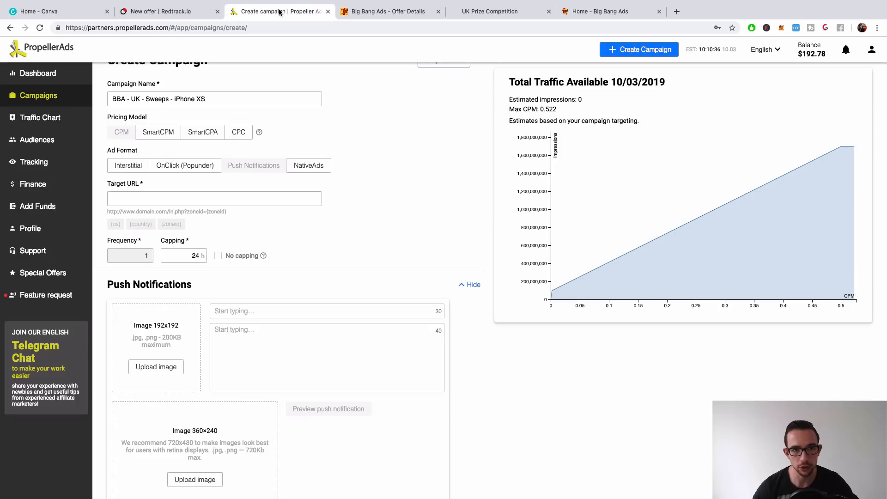
click(175, 15)
click(259, 192)
key(ctrl+v)
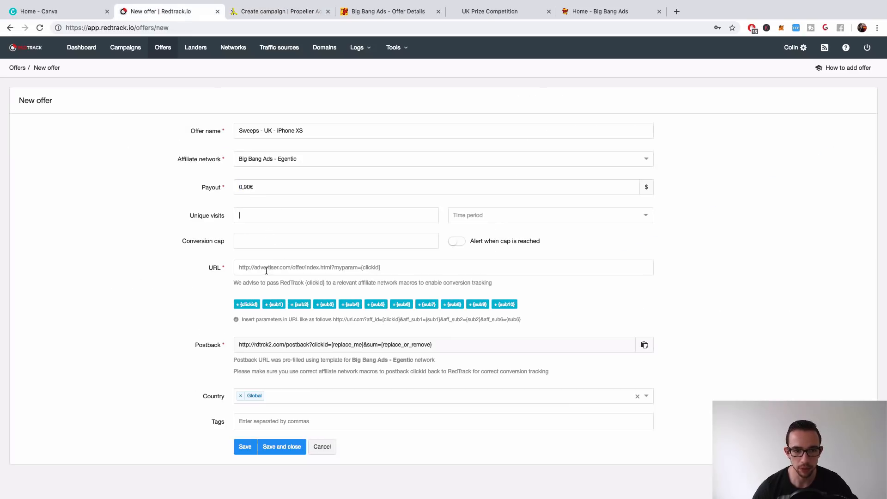
- In Big Bang Ads, set Sub ID 1 of the tracking link to "push", update the link and copy it
click(388, 11)
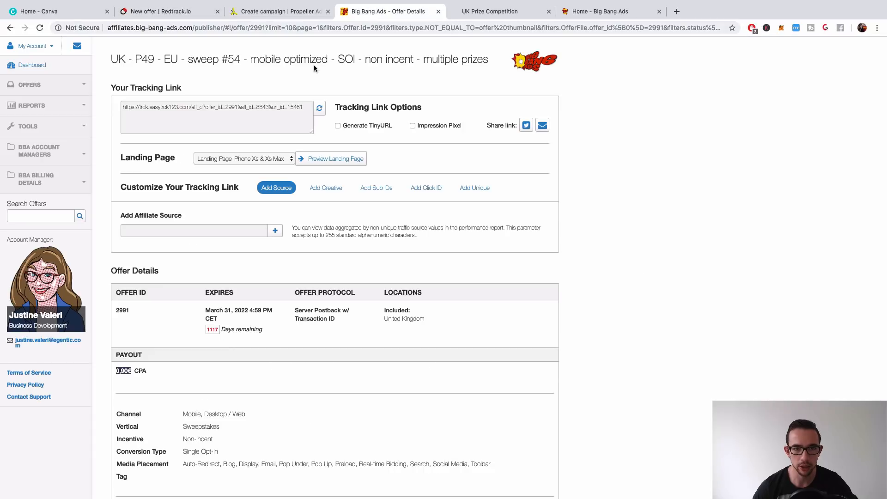
triple_click(244, 113)
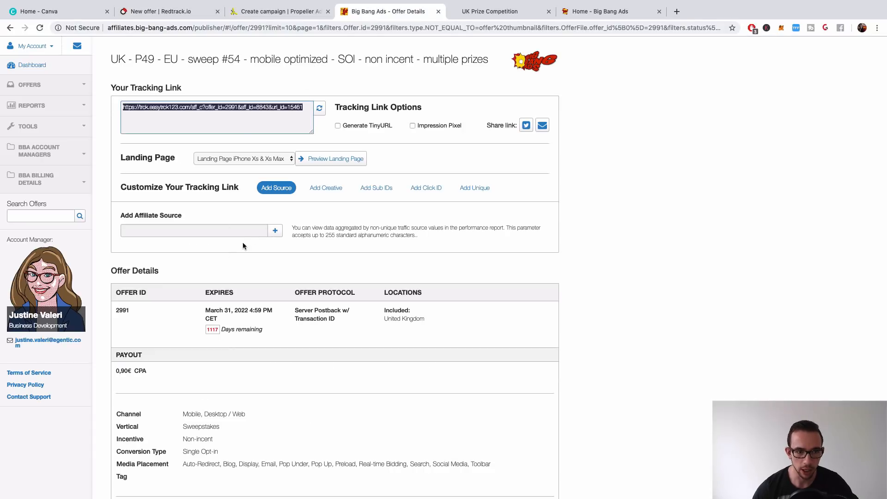
click(390, 189)
click(158, 308)
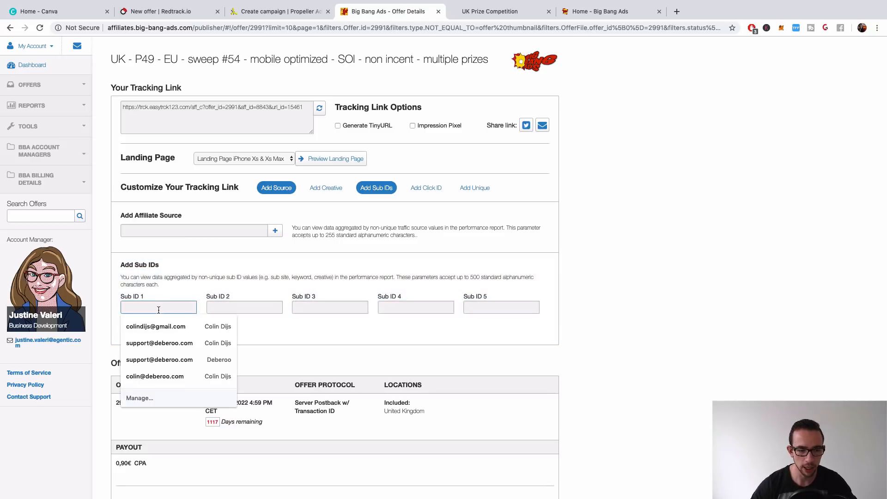
text(s)
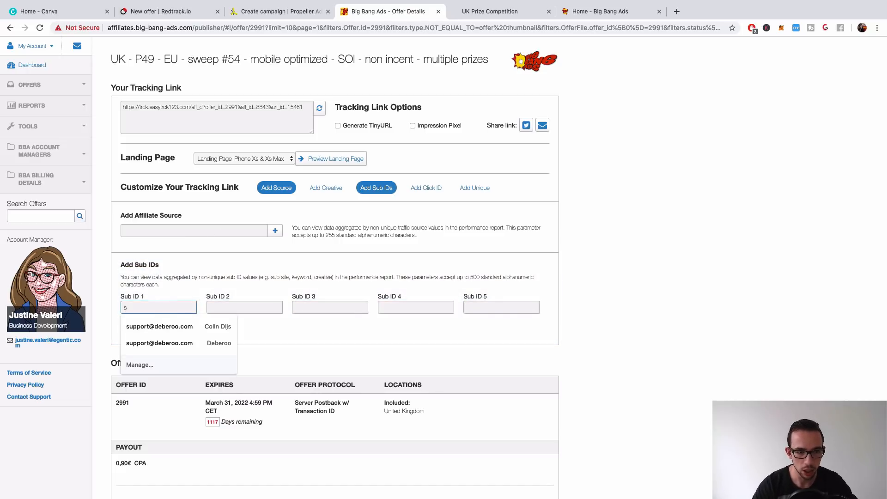
key(BackSpace)
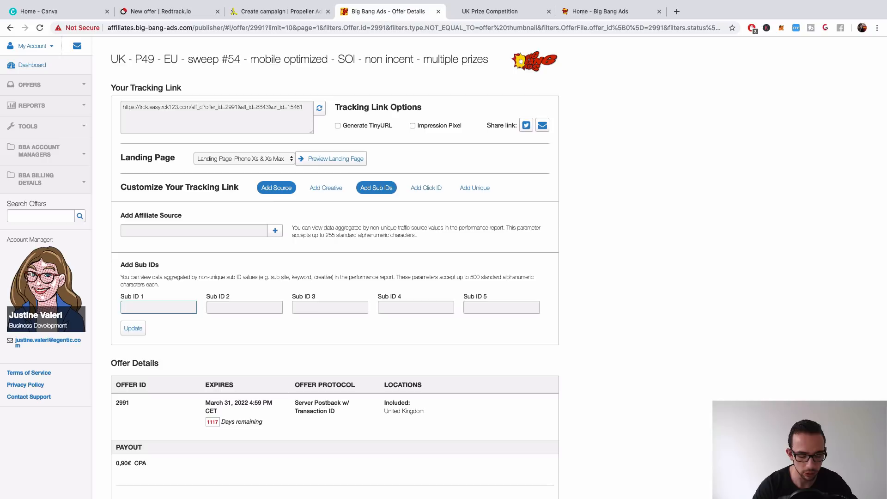
text(push)
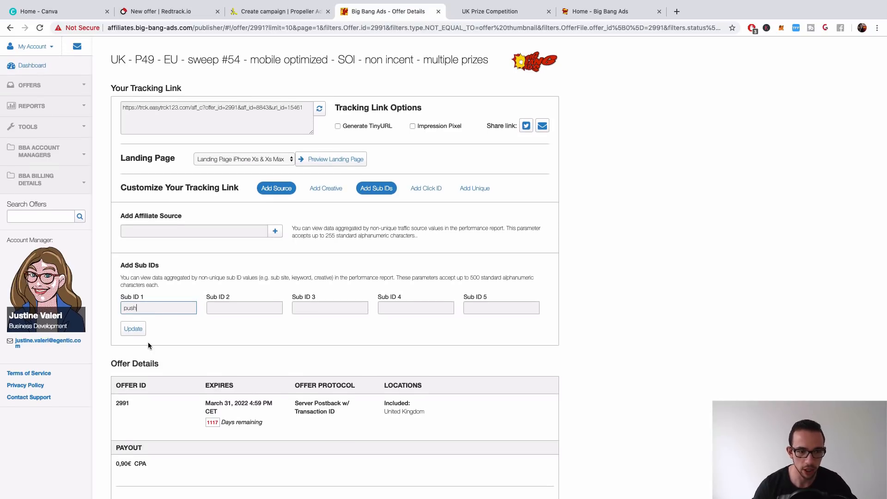
click(133, 328)
click(186, 115)
key(super+c)
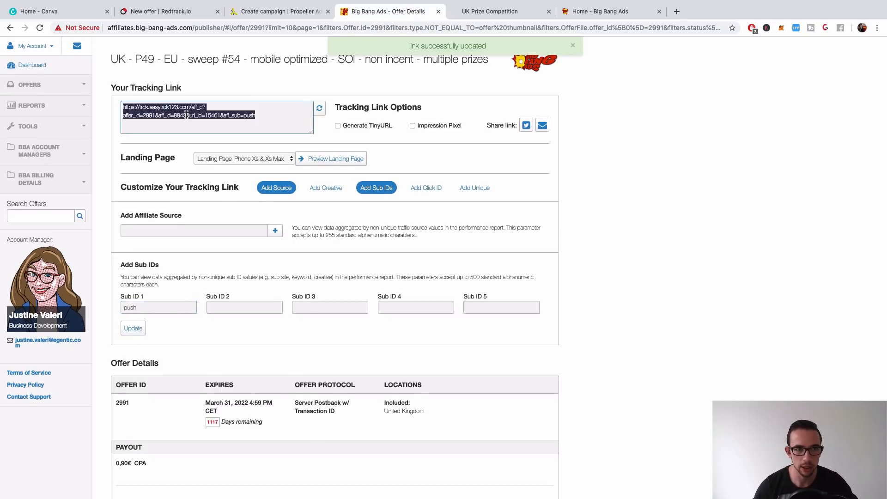
- Switch back to Redtrack and paste the copied tracking link as the new offer's URL
click(279, 11)
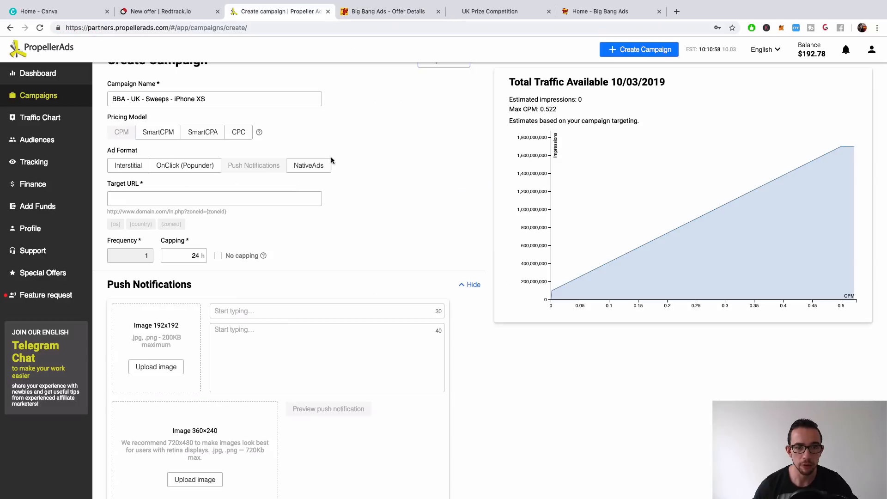
click(209, 199)
click(172, 14)
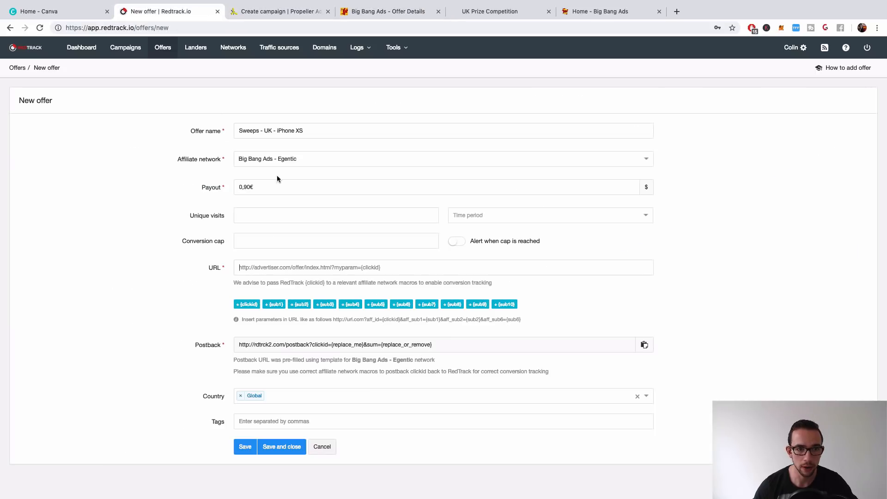
click(273, 267)
key(super+v)
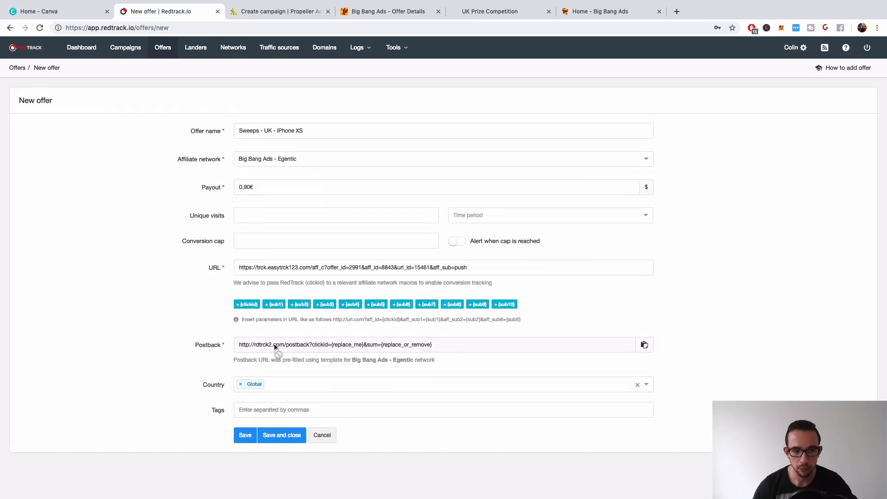
- Set the offer's country to United Kingdom, then save and close the offer
click(281, 386)
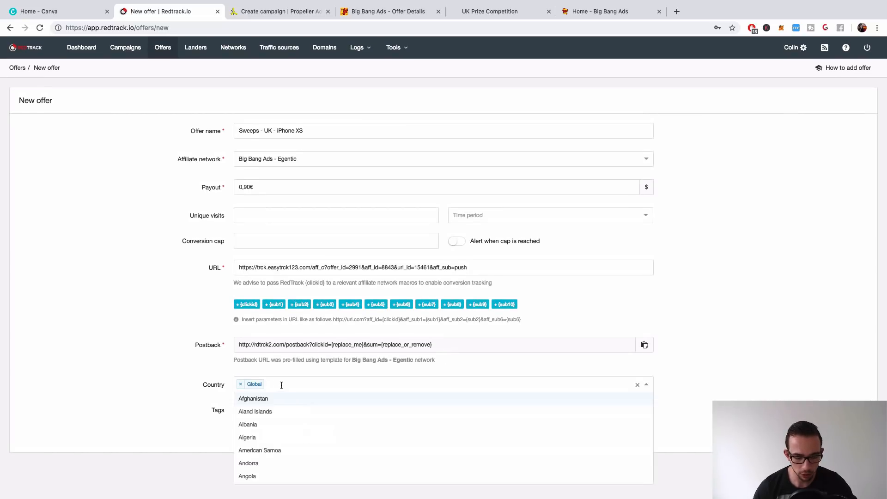
text(unui)
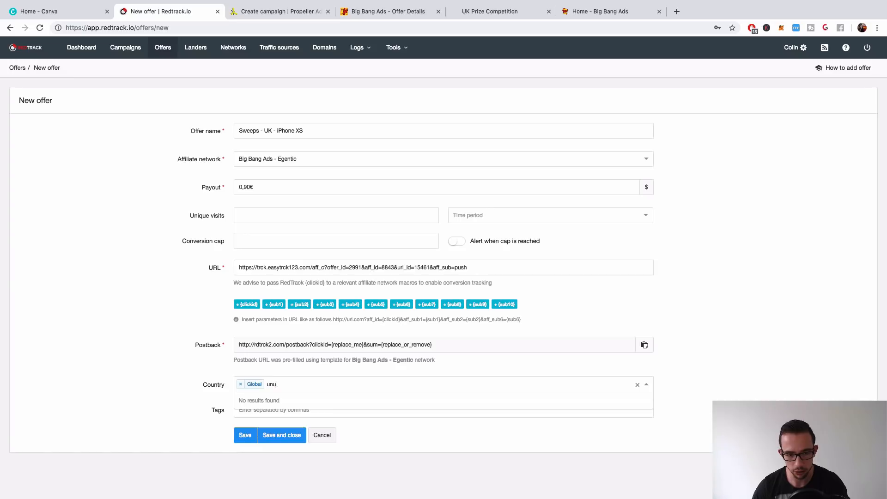
key(BackSpace)
text(i)
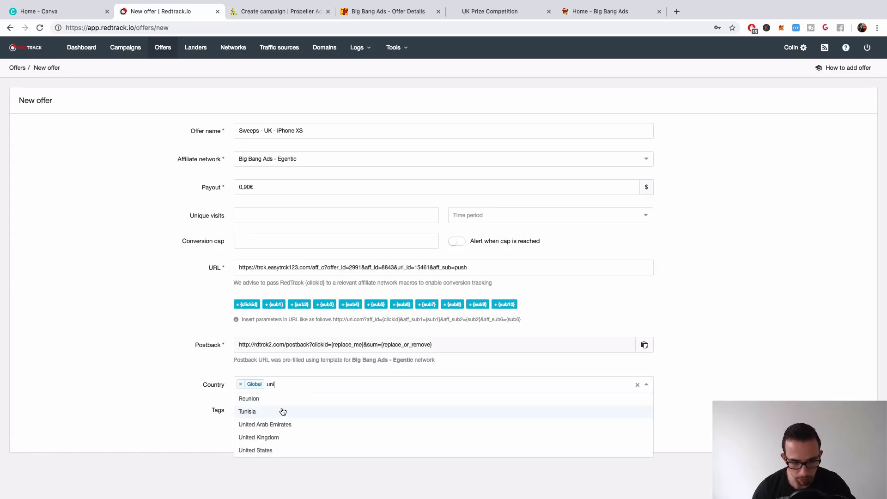
click(277, 438)
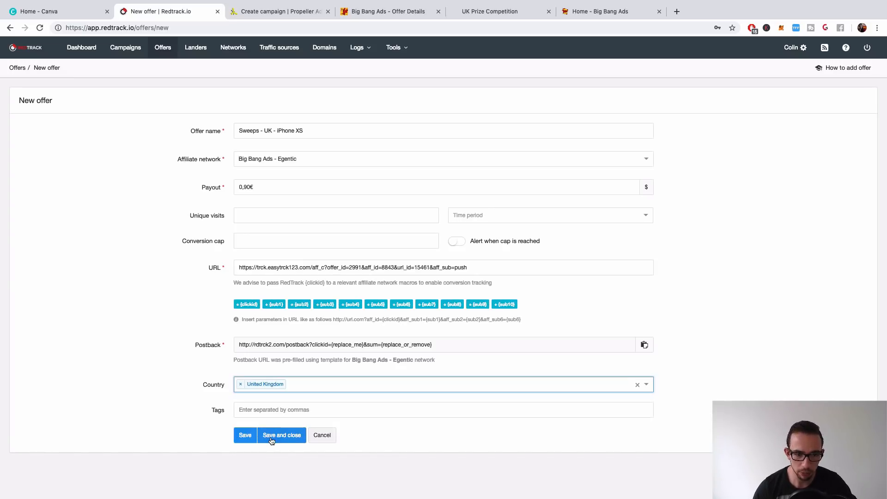
click(271, 437)
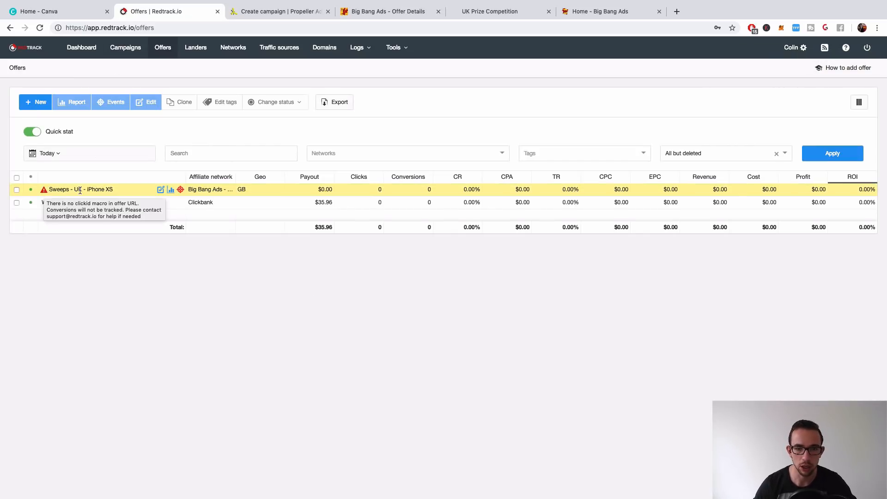
- Edit the Sweeps - UK - iPhone XS offer, replace "push" in its URL with the {clickid} macro, and save and close it
click(44, 191)
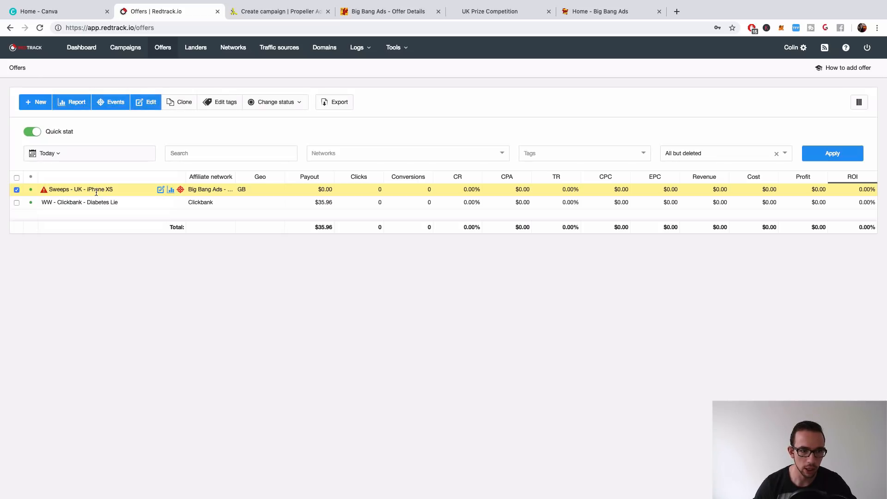
click(160, 190)
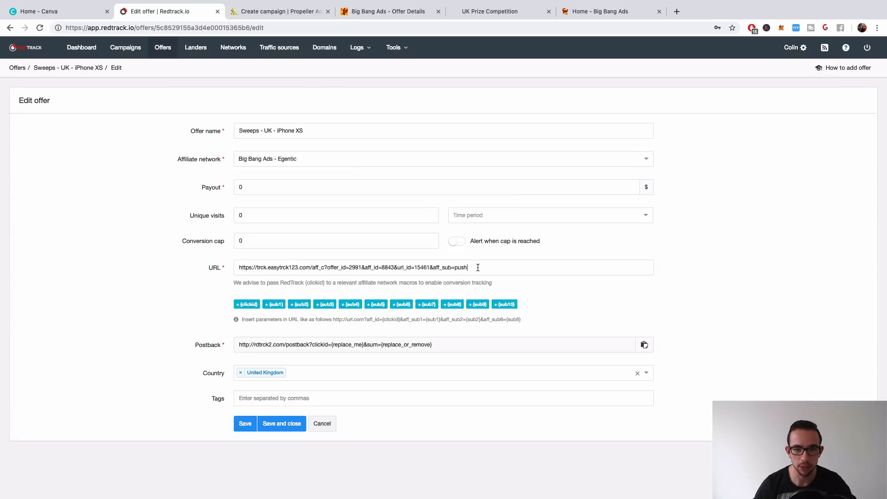
drag(478, 268, 453, 268)
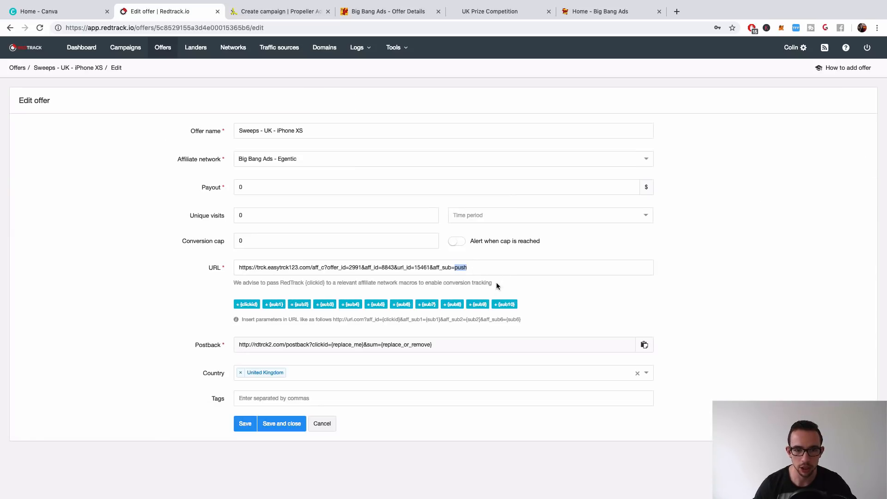
click(242, 305)
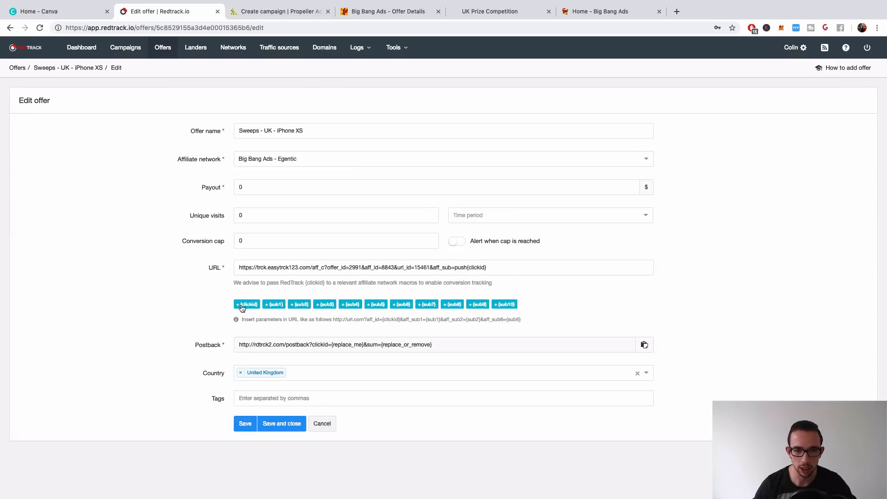
double_click(463, 268)
key(BackSpace)
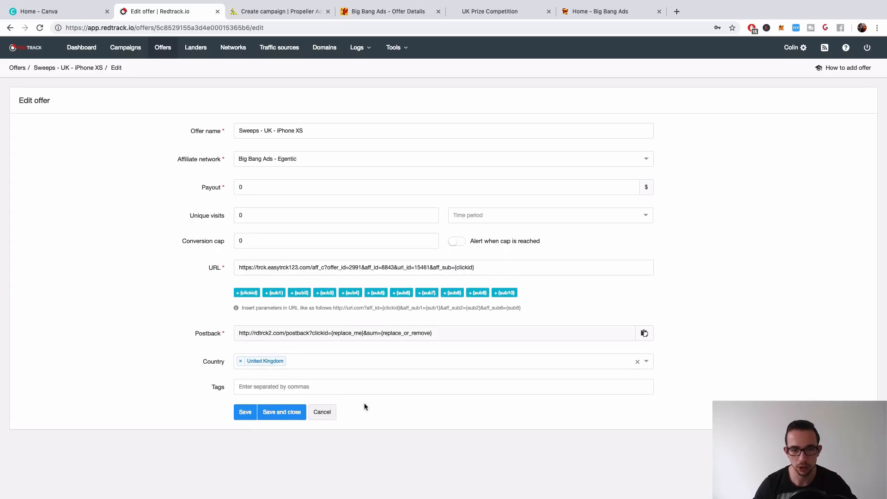
click(281, 413)
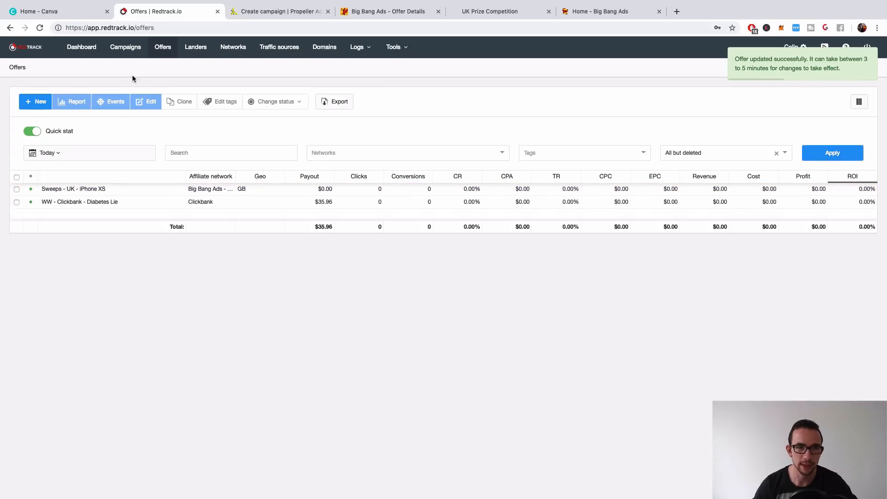
- Show the click ID option for the Big Bang Ads tracking link, leave it empty, and return to the Redtrack offers list
click(405, 9)
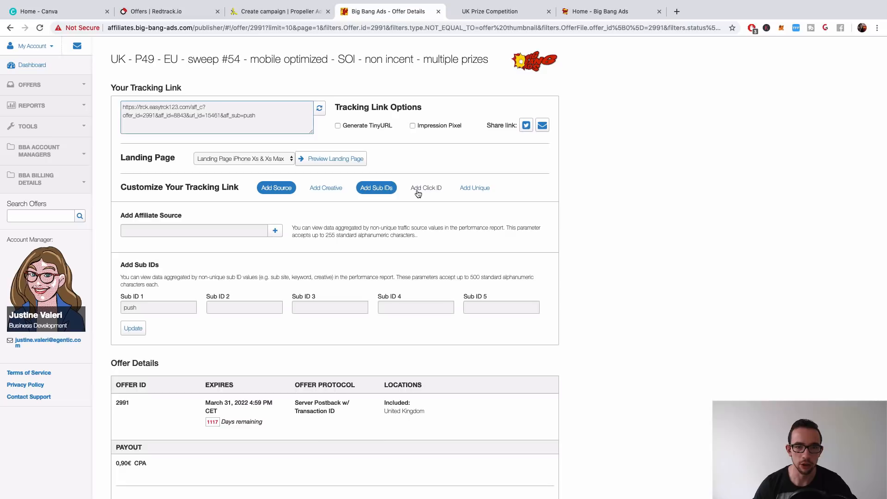
click(418, 191)
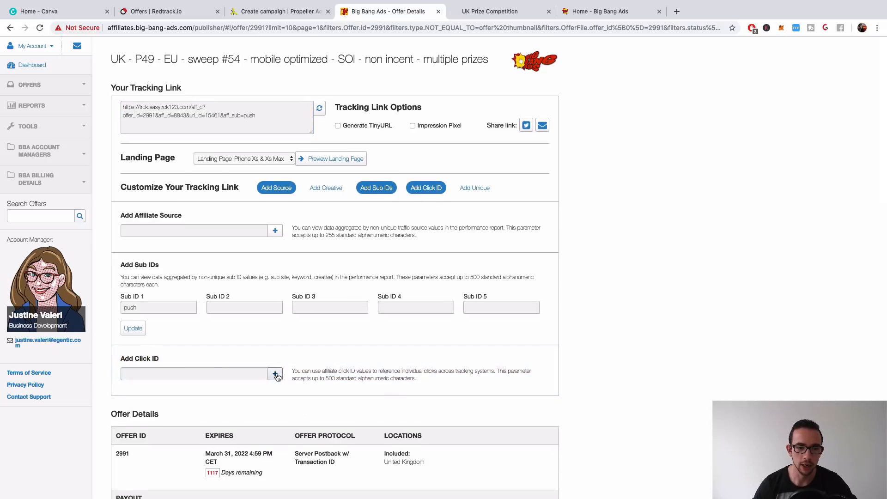
click(160, 372)
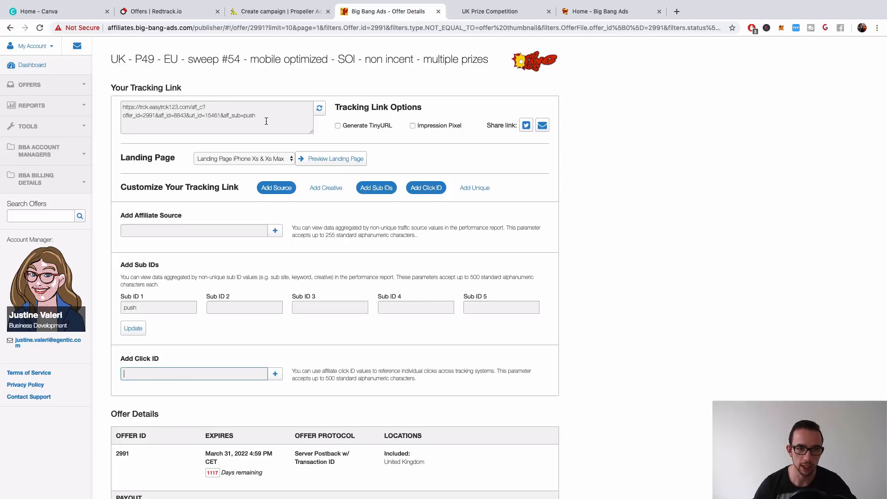
click(268, 11)
click(138, 11)
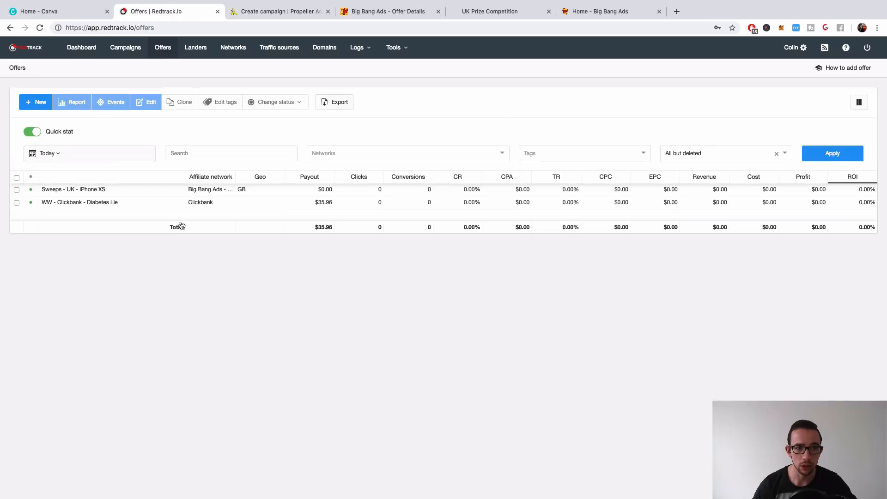
- View the Redtrack campaigns list, then check the minimum deposit on the PropellerAds add funds page
click(129, 49)
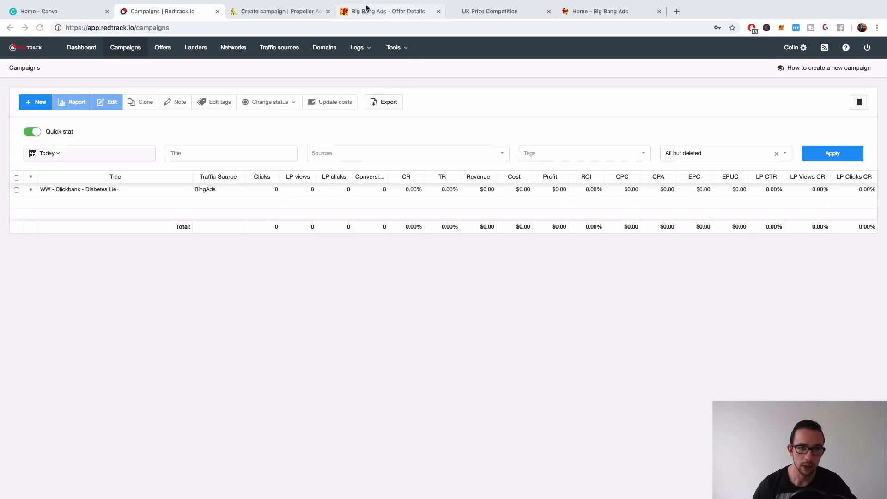
click(296, 13)
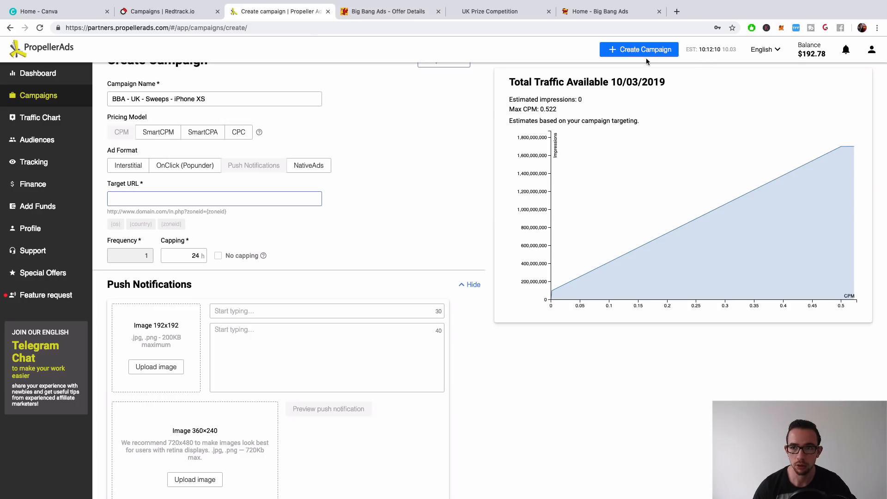
click(814, 54)
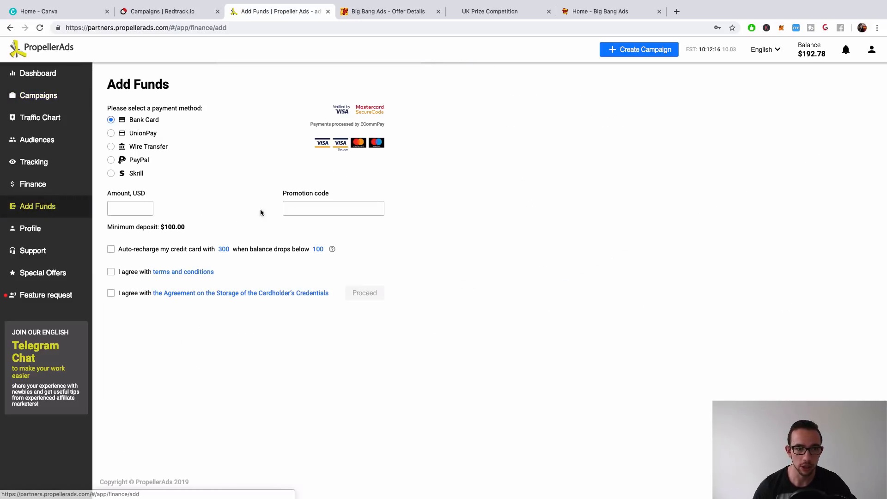
drag(172, 229, 107, 227)
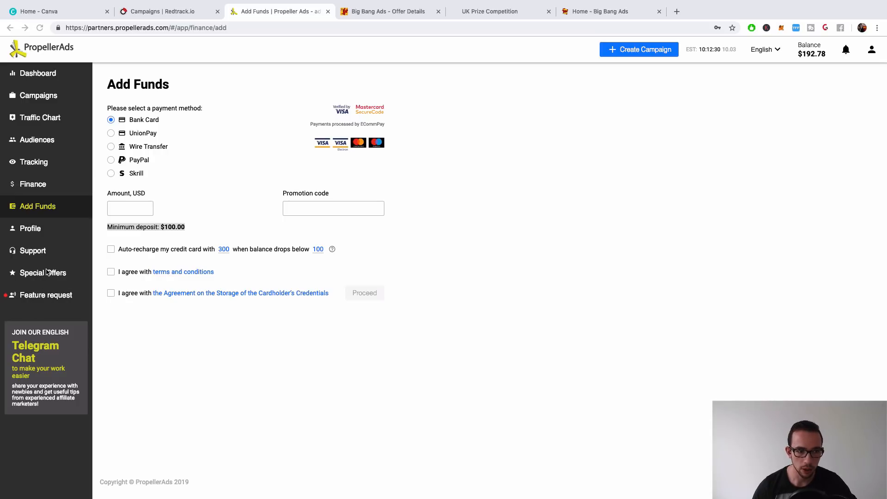
- Review the account profile page down to its notification and API access settings, then return to the add funds page
click(32, 229)
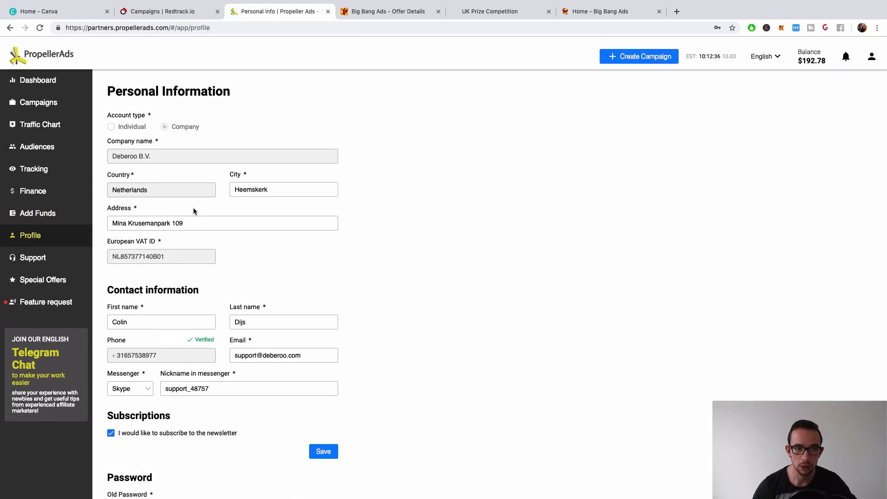
scroll(194, 210, down, 8)
scroll(194, 208, down, 3)
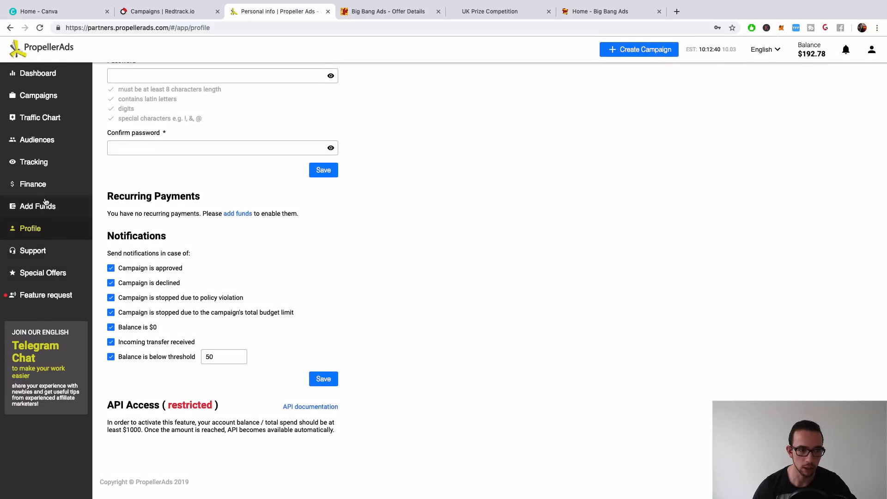
click(43, 206)
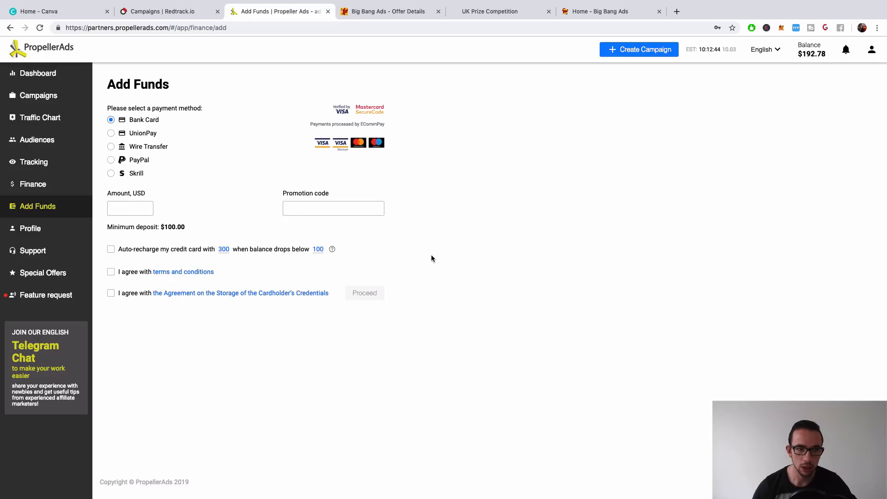
- Look through the billing history, conversion tracking, audiences, traffic chart and dashboard pages, ending on the add funds page
click(47, 184)
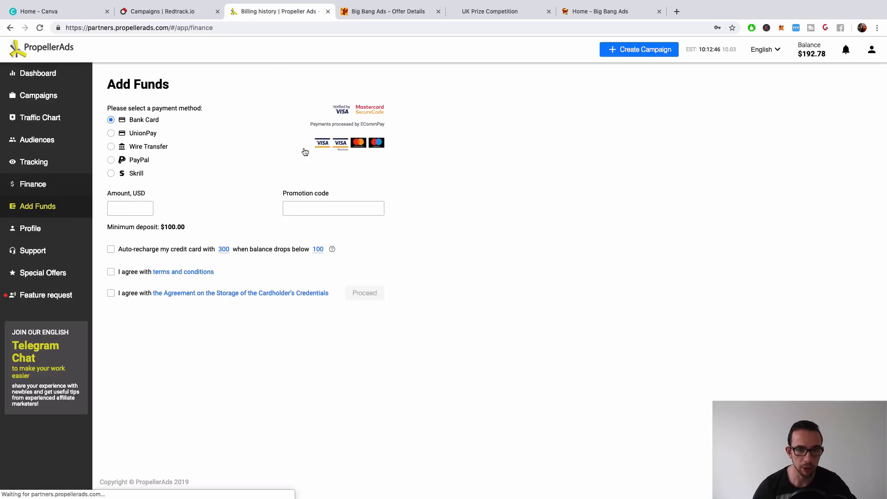
click(45, 164)
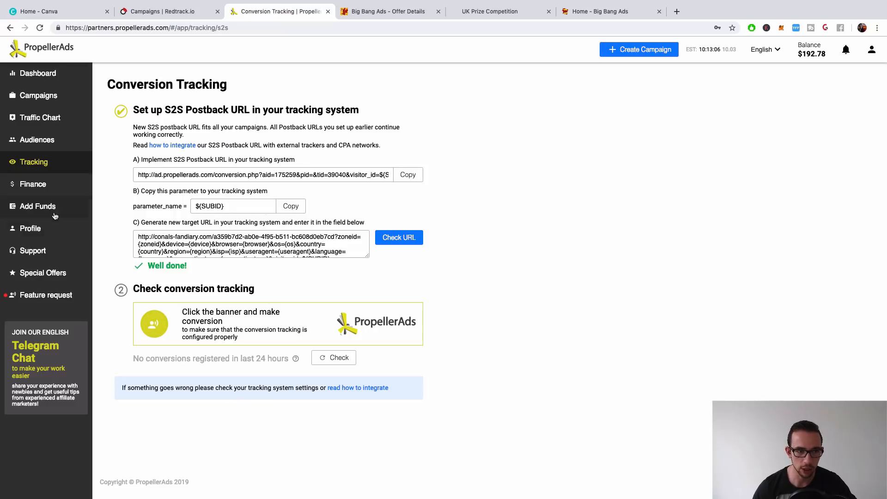
click(44, 143)
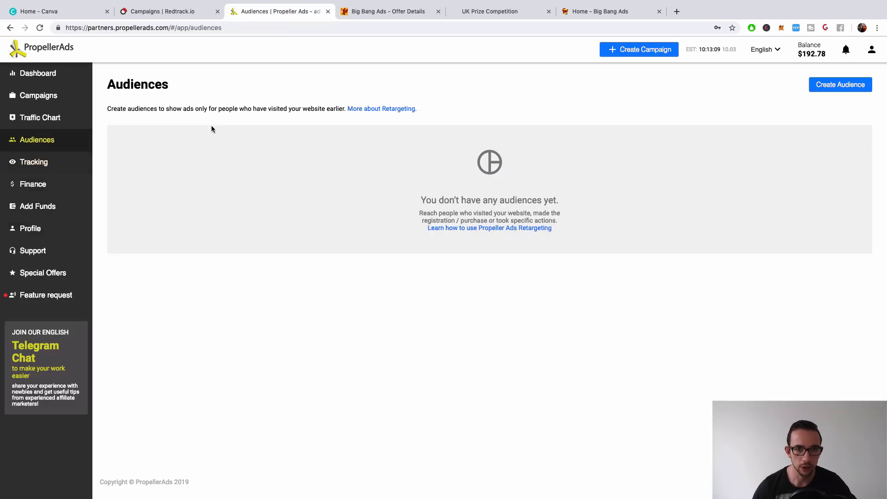
click(46, 118)
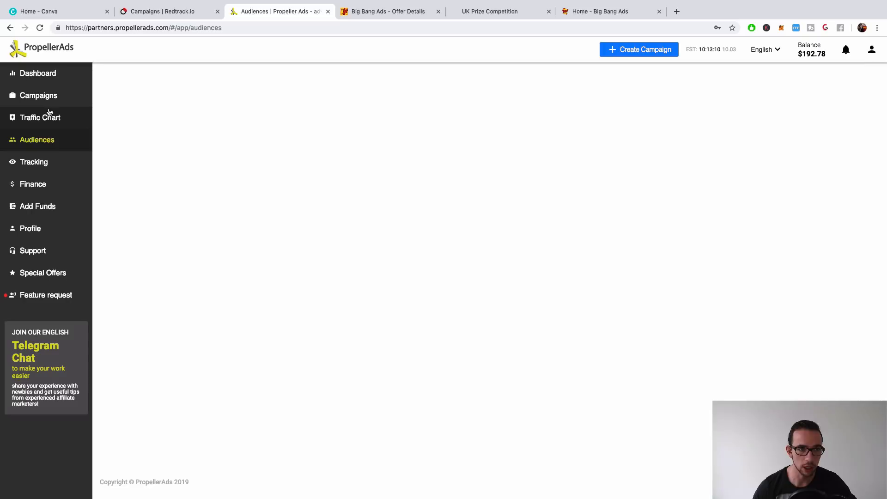
click(37, 74)
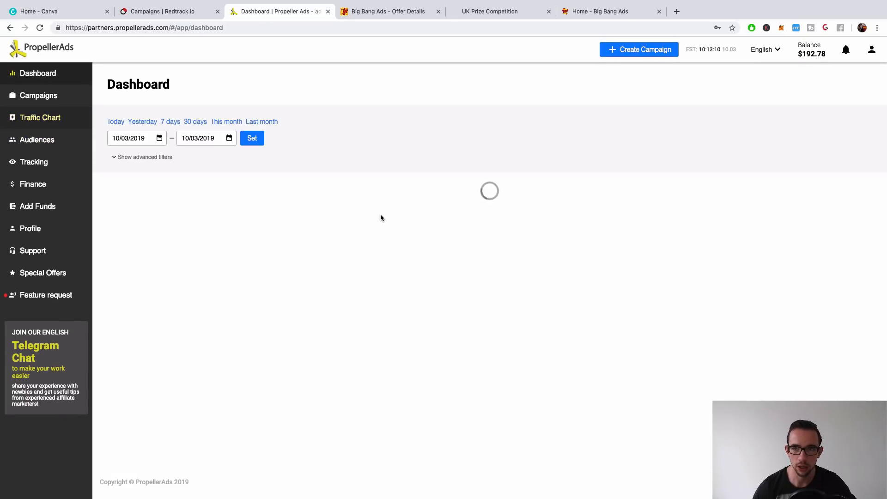
click(818, 54)
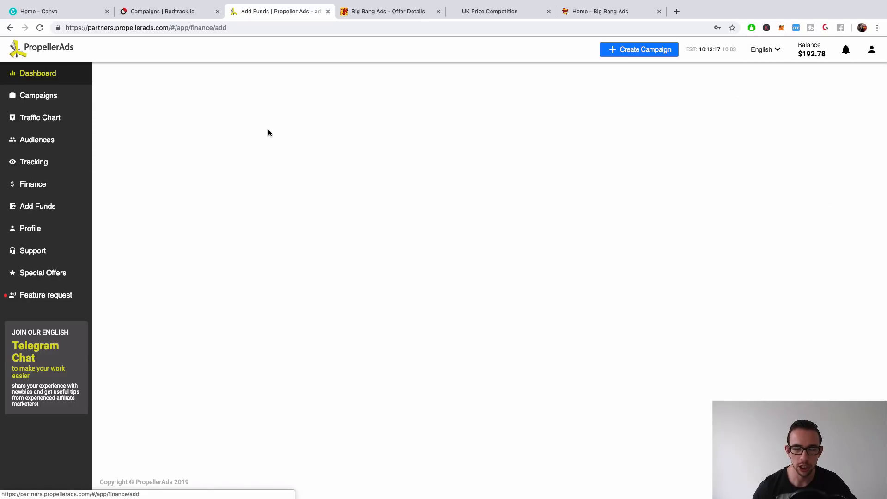
- Browse the advertiser help articles on policies, conversion tracking, general questions and finances, then close the help center
click(43, 254)
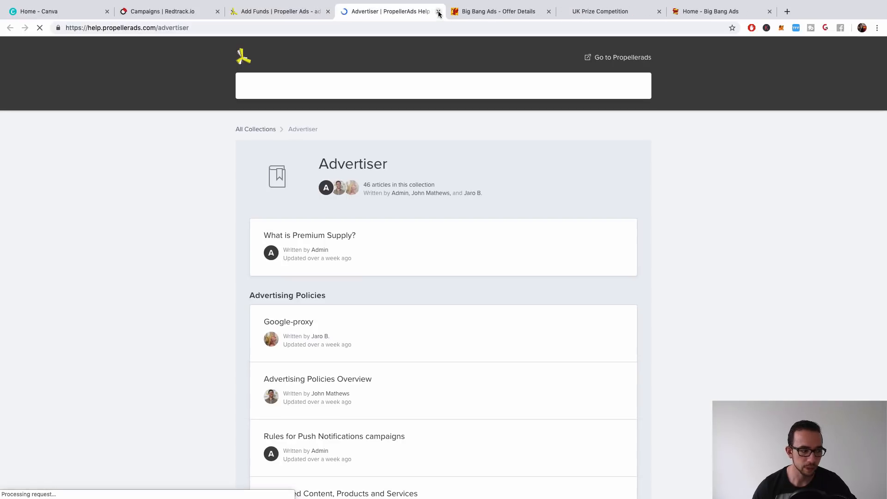
scroll(525, 181, down, 12)
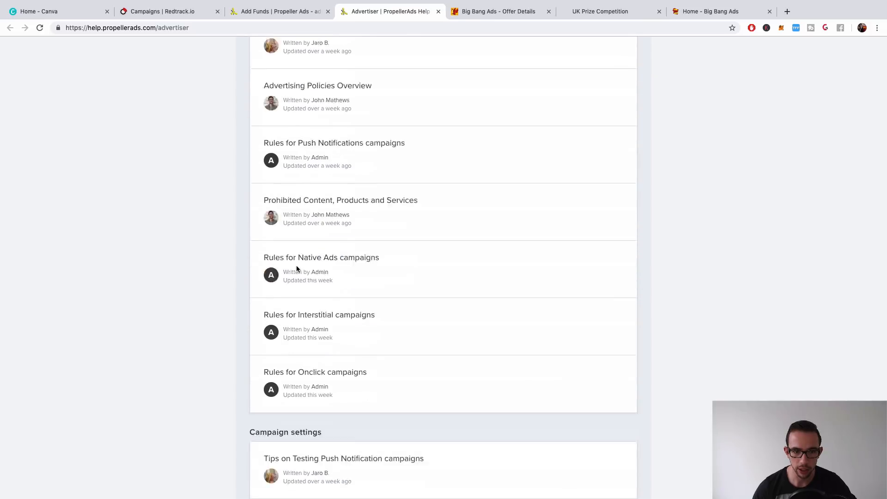
scroll(345, 265, down, 20)
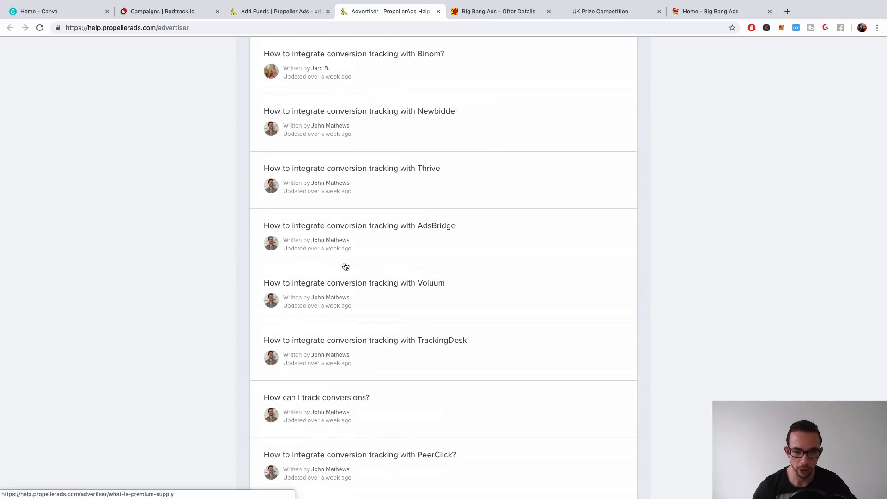
scroll(346, 267, down, 20)
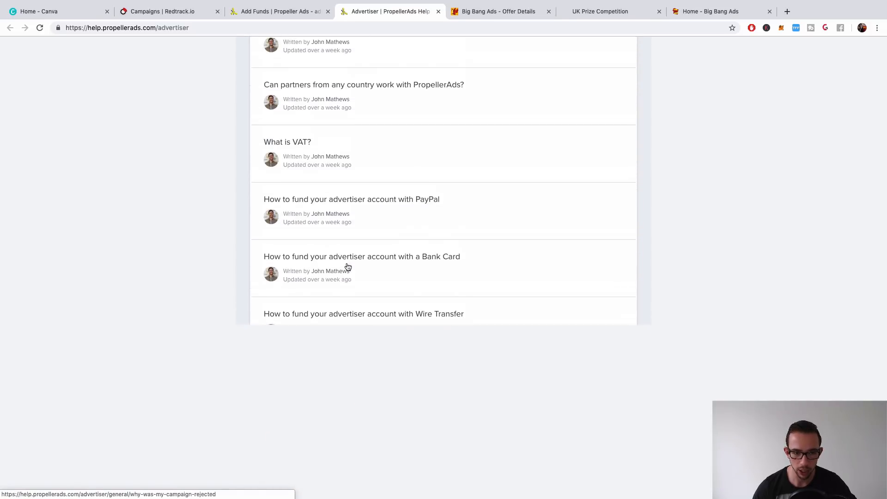
scroll(347, 268, up, 9)
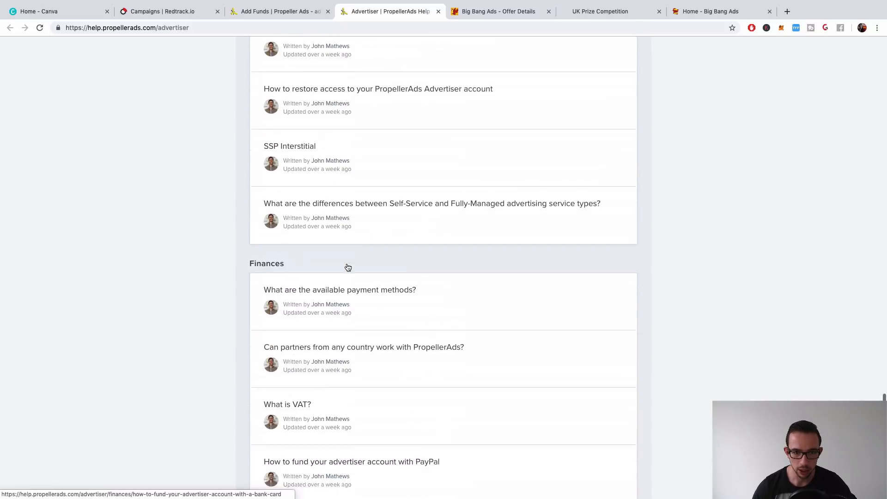
scroll(347, 266, up, 15)
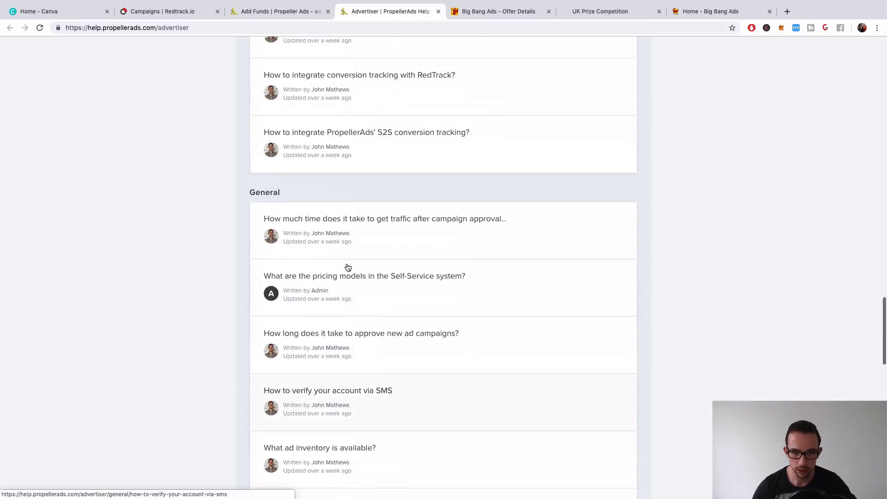
scroll(348, 268, up, 15)
click(224, 29)
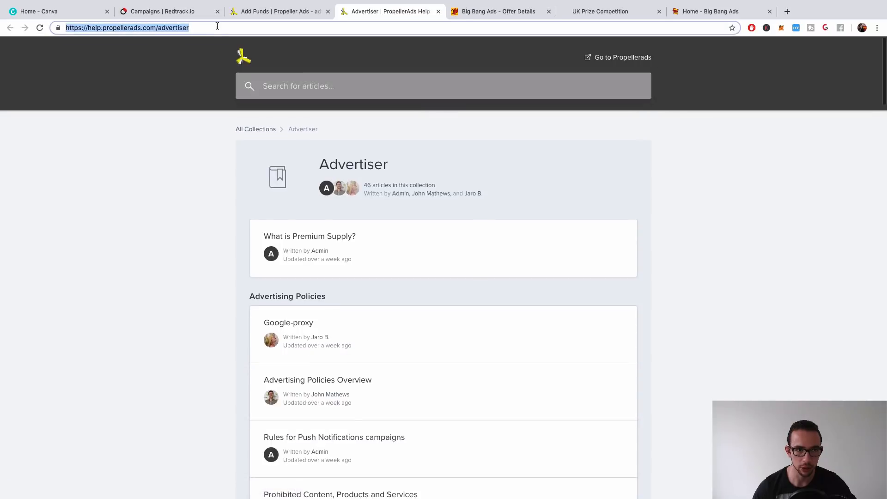
key(super+Tab)
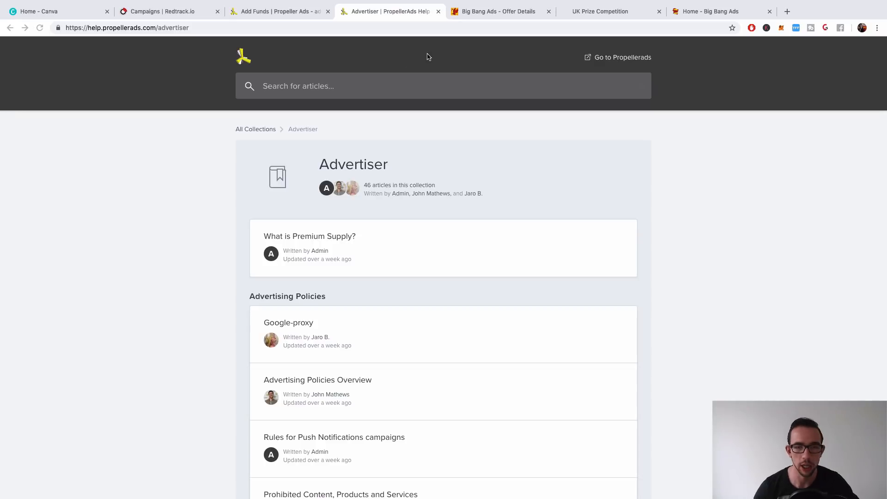
click(438, 11)
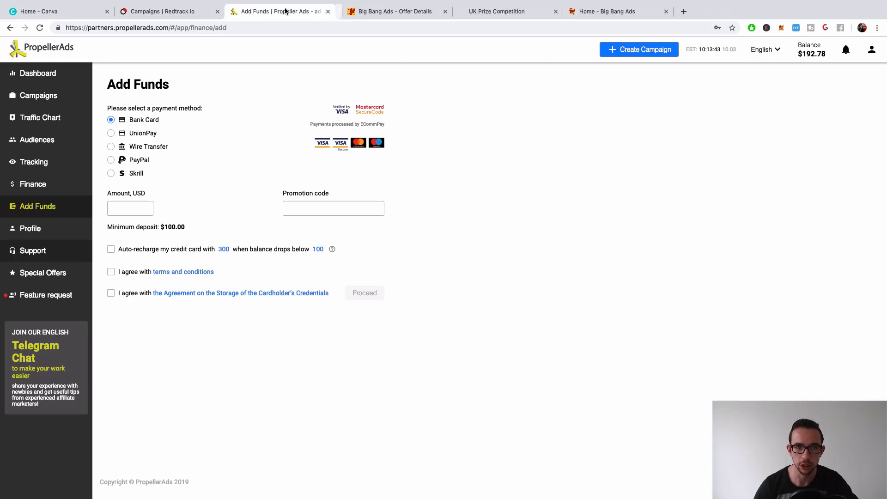
- Start a new PropellerAds campaign named BBA - UK - Sweeps - iPhone XS with the Push Notifications ad format, and dismiss the chat message
click(38, 105)
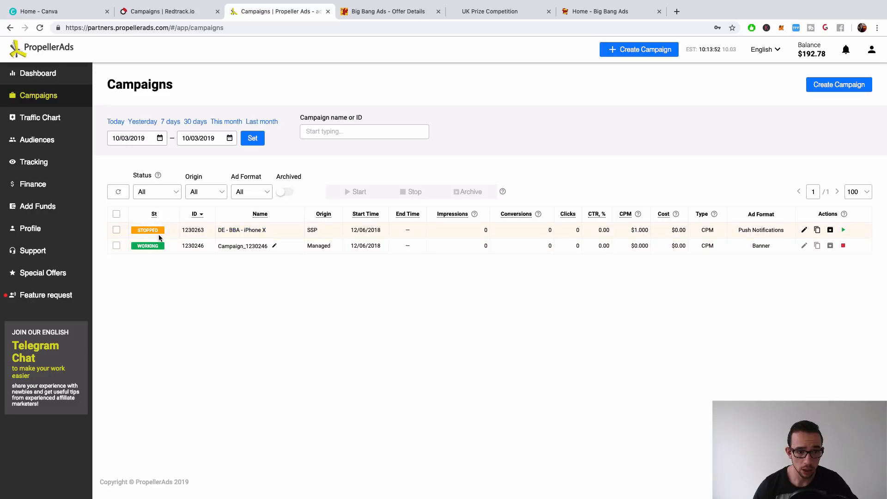
click(645, 49)
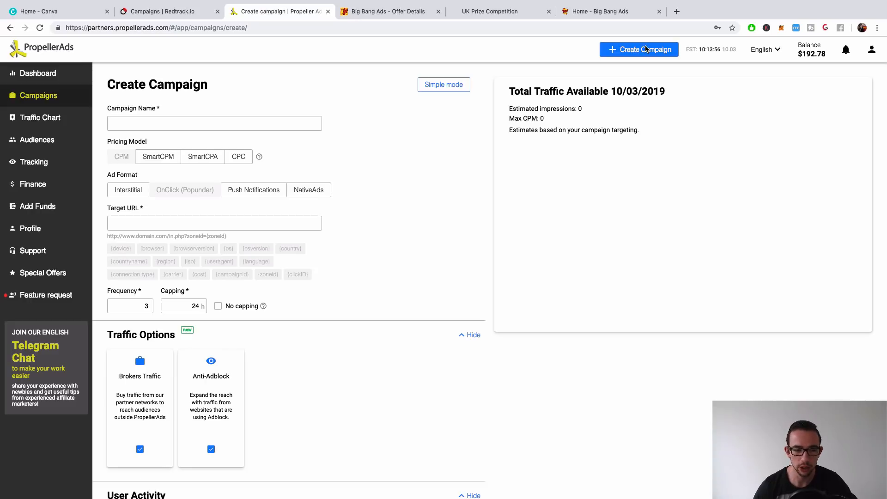
click(225, 119)
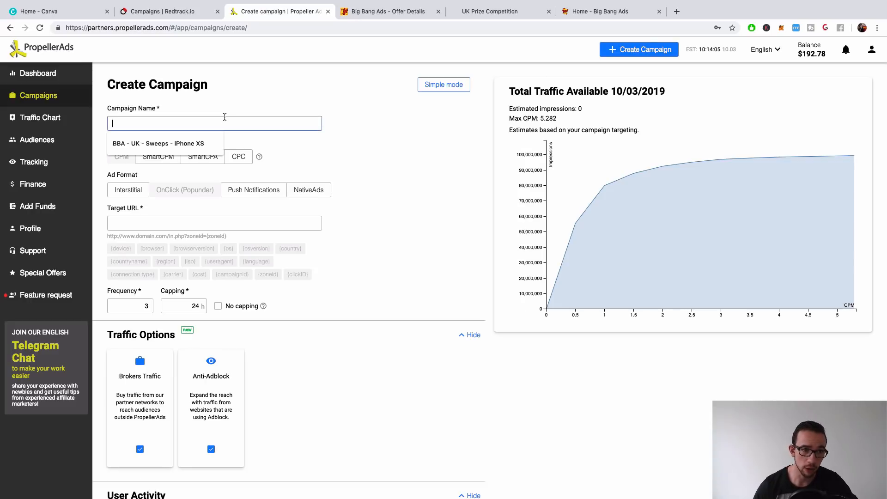
click(187, 143)
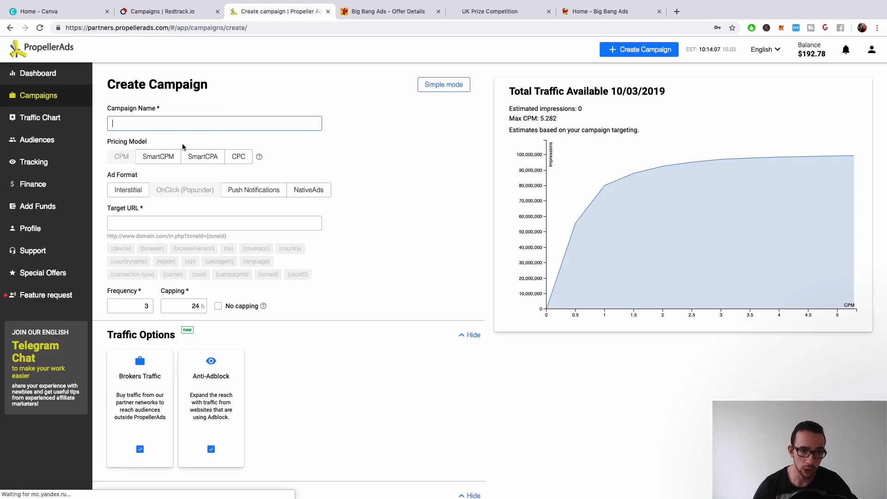
click(254, 191)
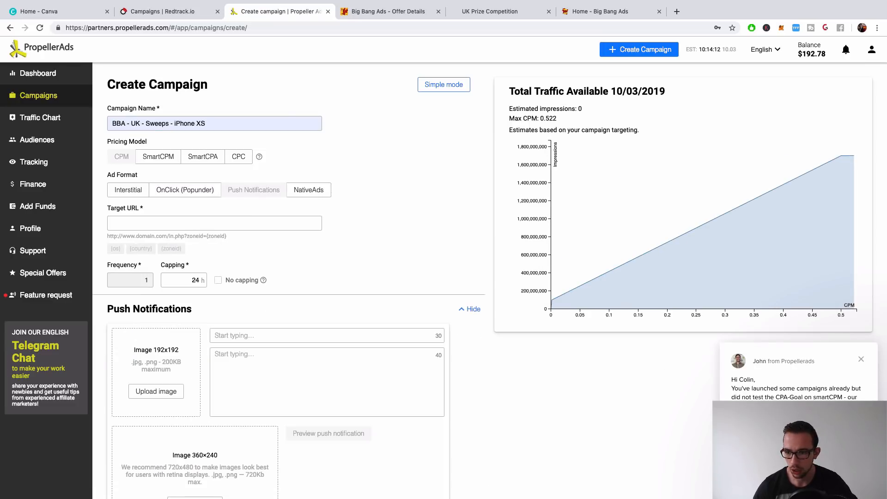
click(862, 360)
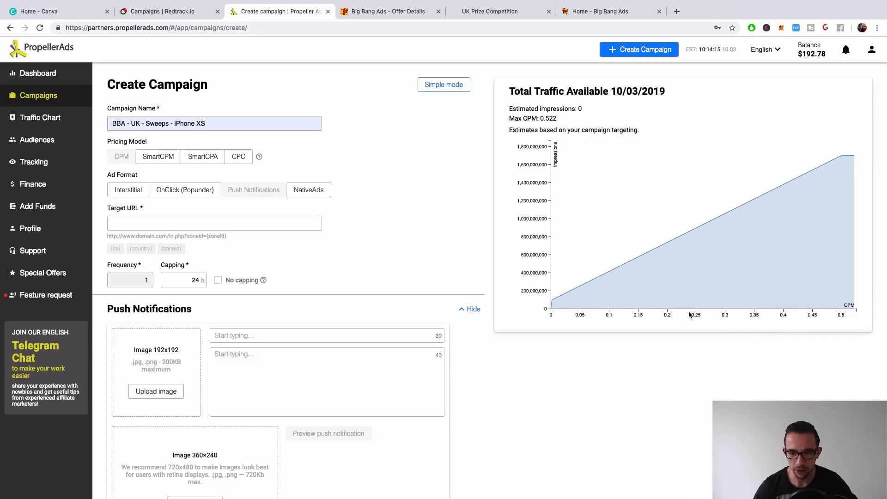
- Switch to Redtrack and start a new campaign named Push - UK - iPhone XS
click(174, 14)
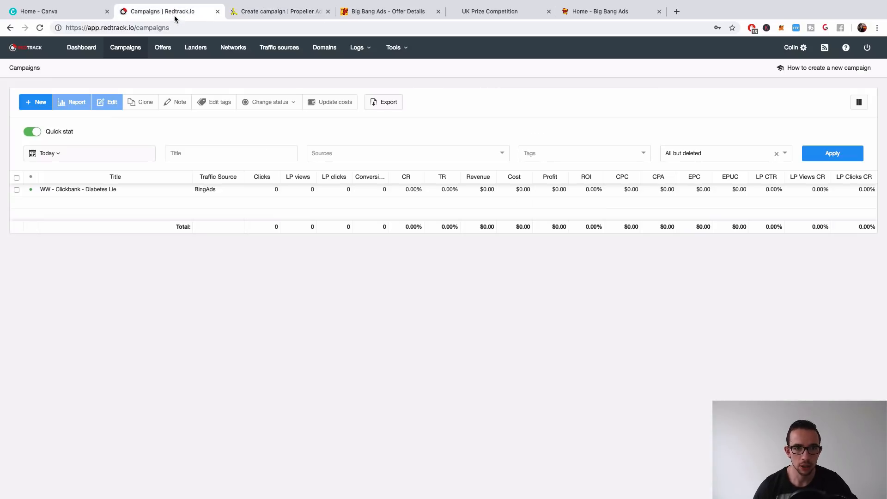
click(46, 103)
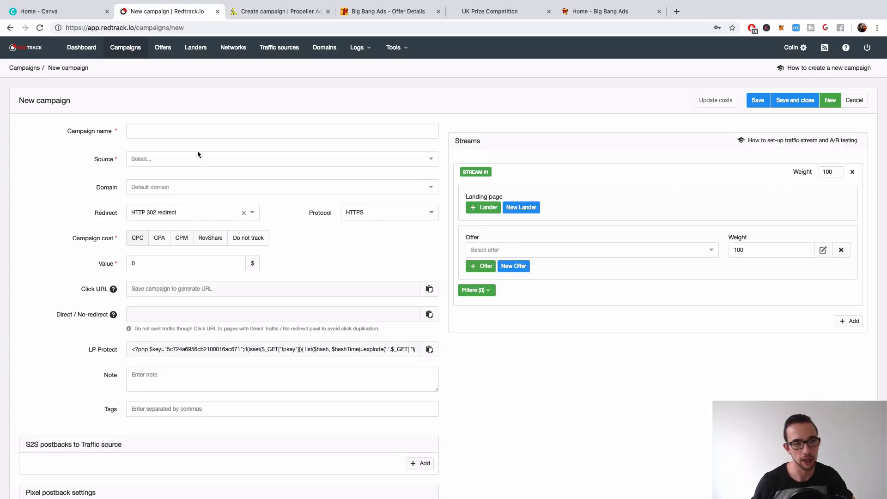
click(194, 131)
text(Push - UK - iPhone XS)
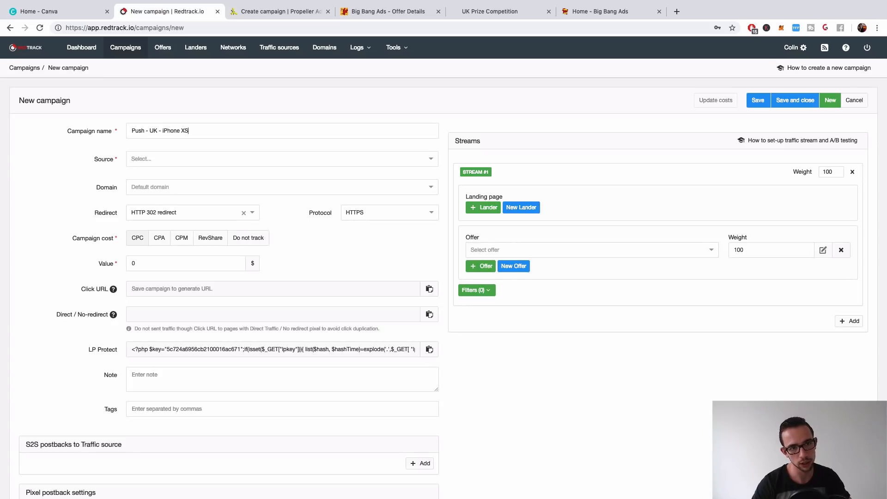
key(Tab)
- Set the campaign's source to PropellerAds.com and its domain to Watch Me Build Domain
click(176, 157)
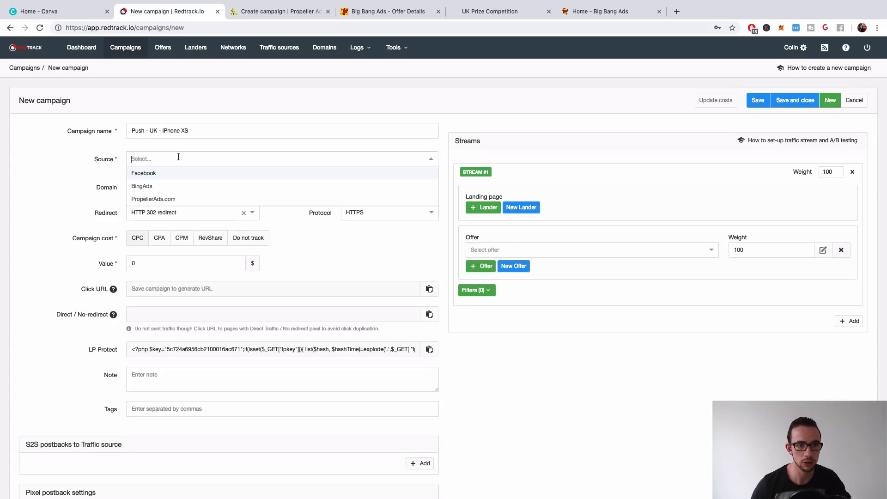
click(162, 198)
click(165, 186)
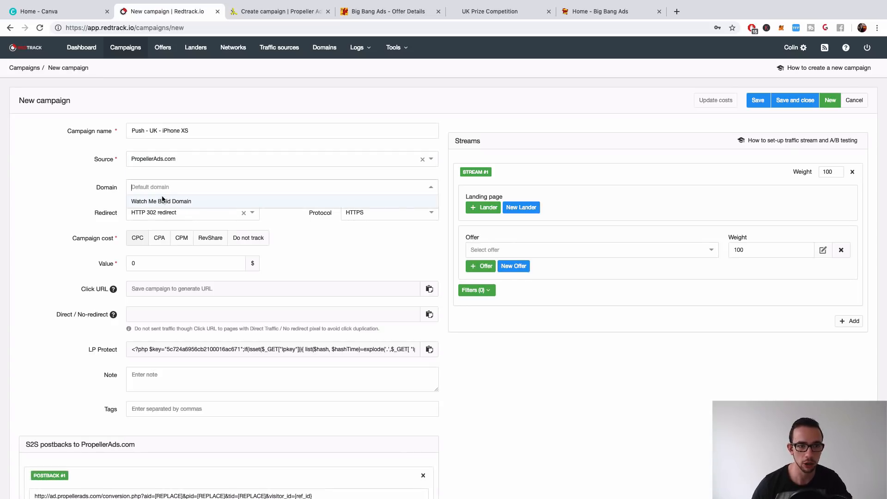
click(162, 201)
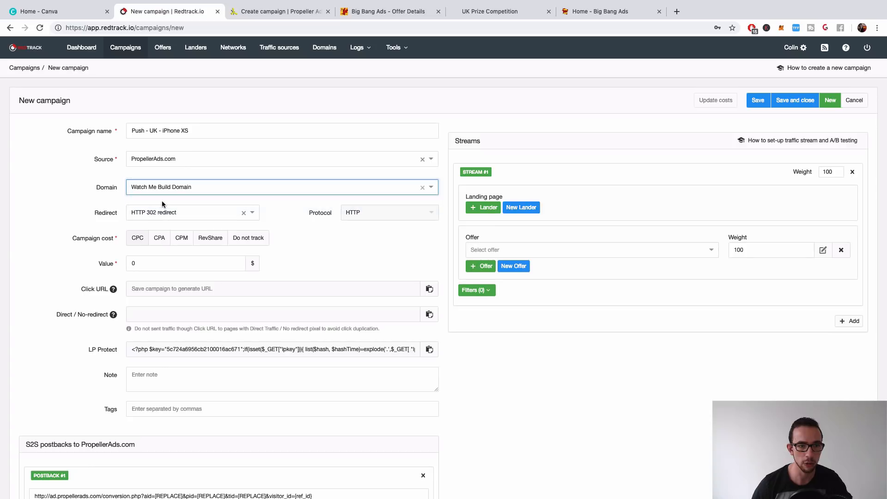
double_click(159, 263)
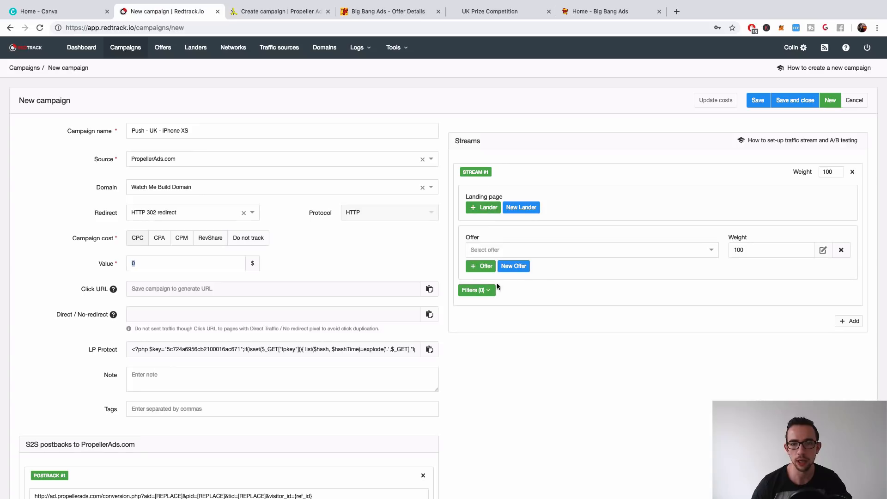
- Assign the Sweeps - UK - iPhone XS offer to the campaign's first stream and save the campaign
click(521, 267)
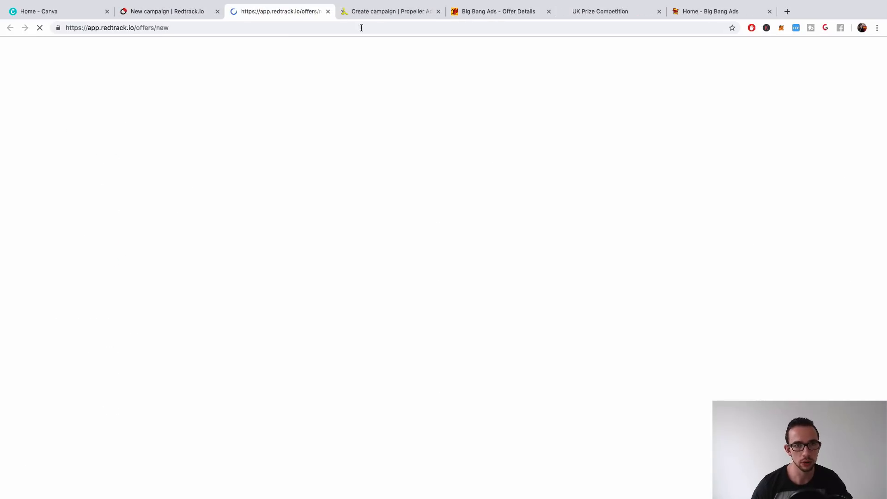
key(super+w)
click(497, 250)
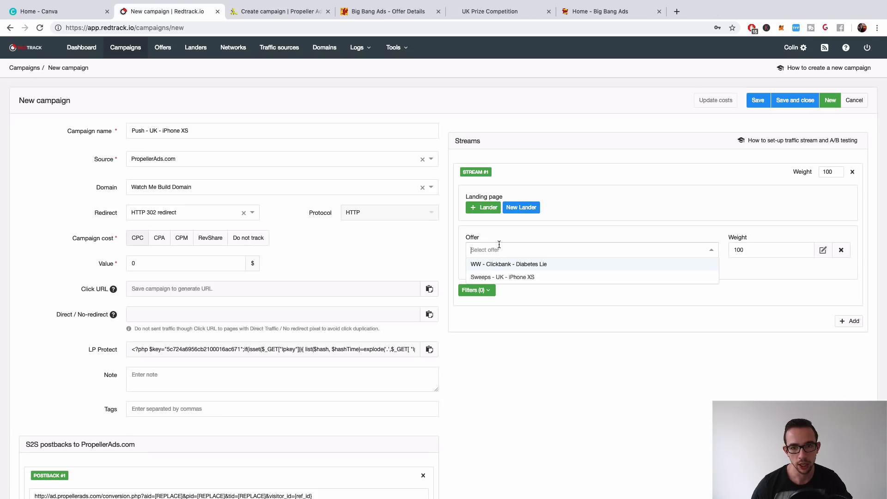
click(495, 277)
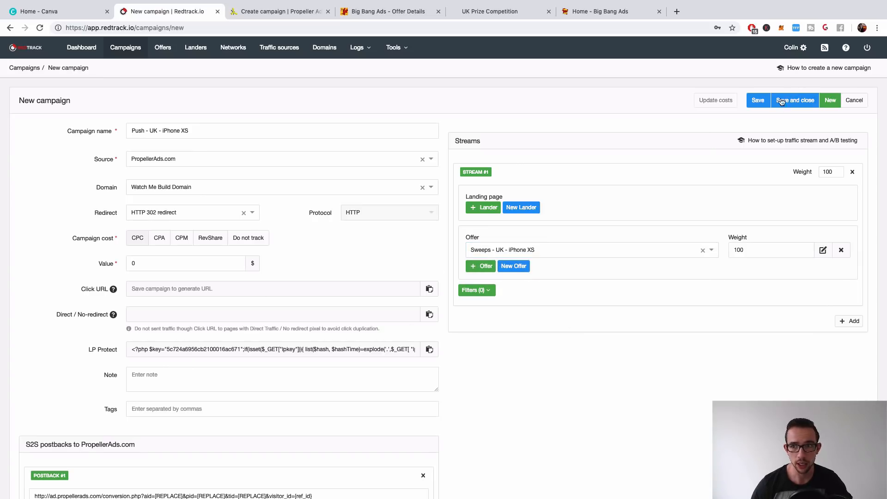
click(758, 101)
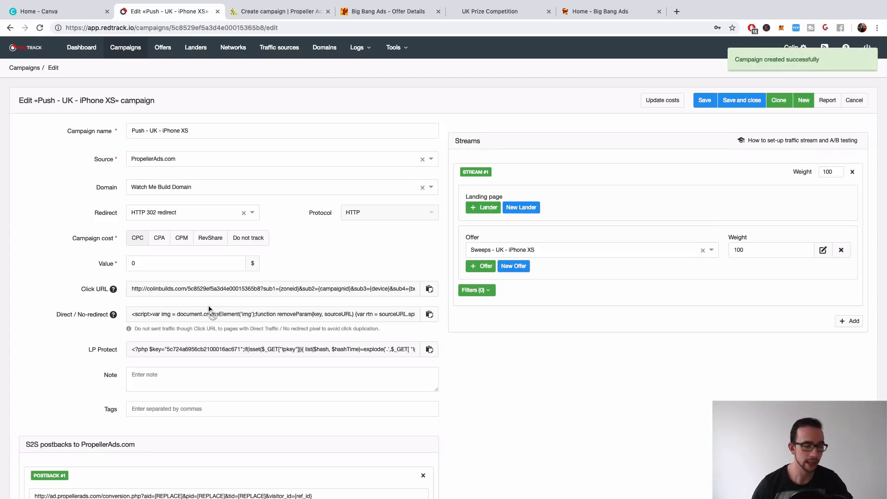
- Copy the Redtrack campaign's click URL and enter it as the Target URL of the new campaign in PropellerAds
click(429, 289)
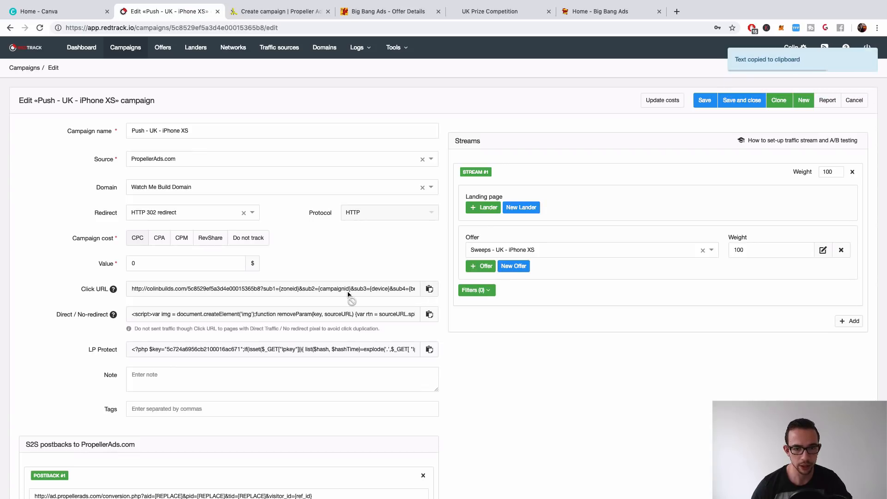
drag(276, 291, 402, 298)
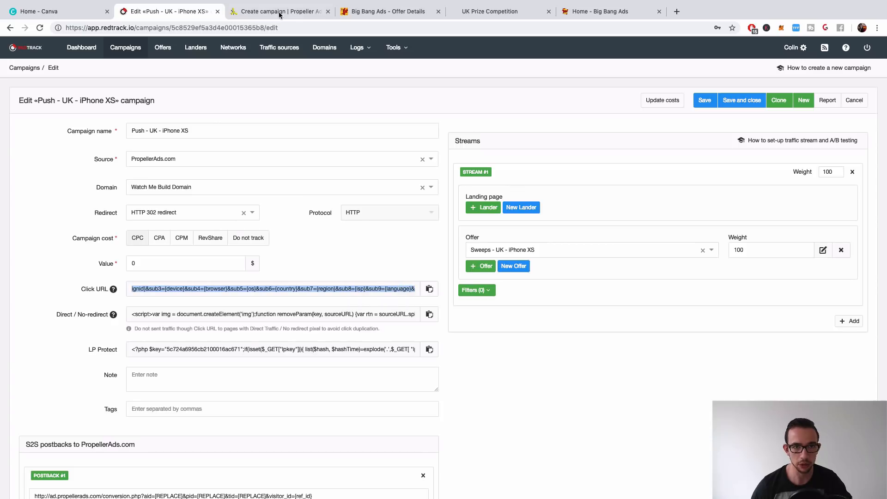
click(279, 11)
click(179, 224)
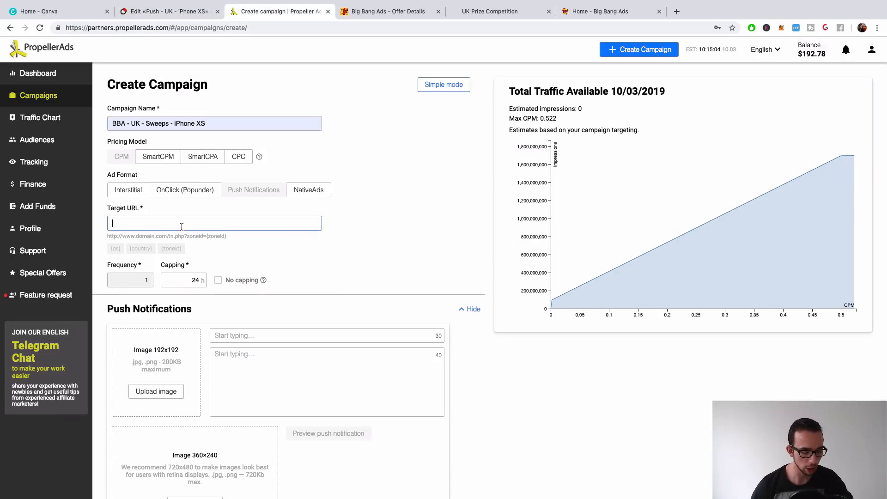
key(ctrl+v)
click(371, 227)
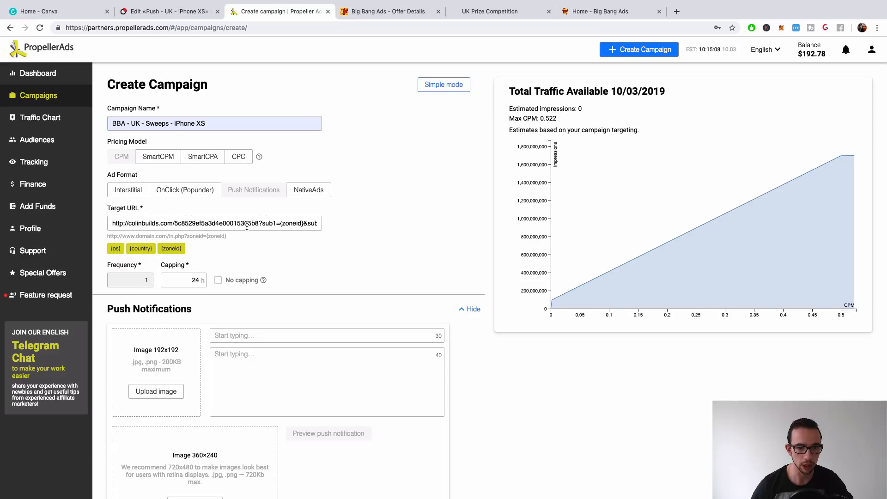
drag(247, 227, 318, 228)
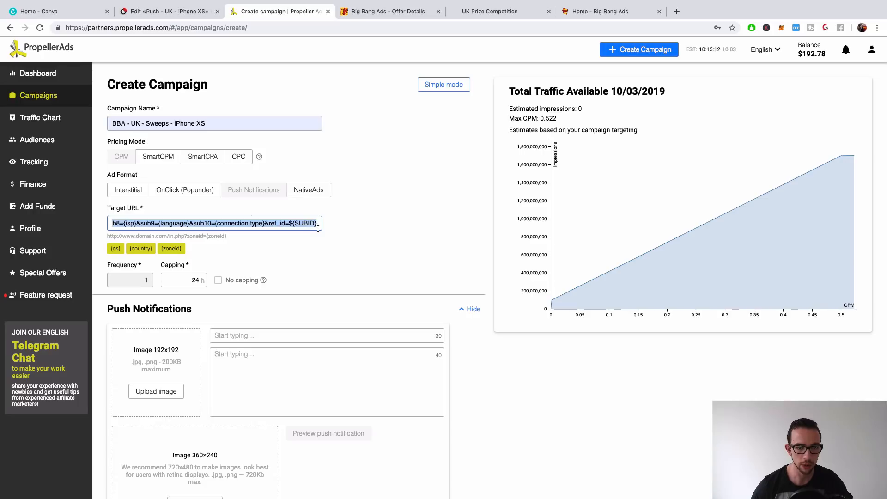
click(343, 231)
- Examine the campaign's frequency and capping settings and the Total Traffic Available estimate
scroll(308, 283, down, 3)
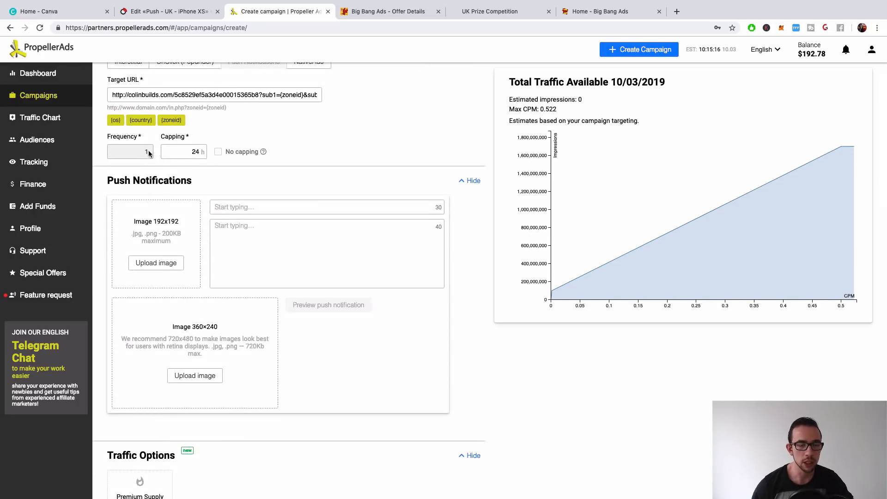
scroll(337, 173, up, 3)
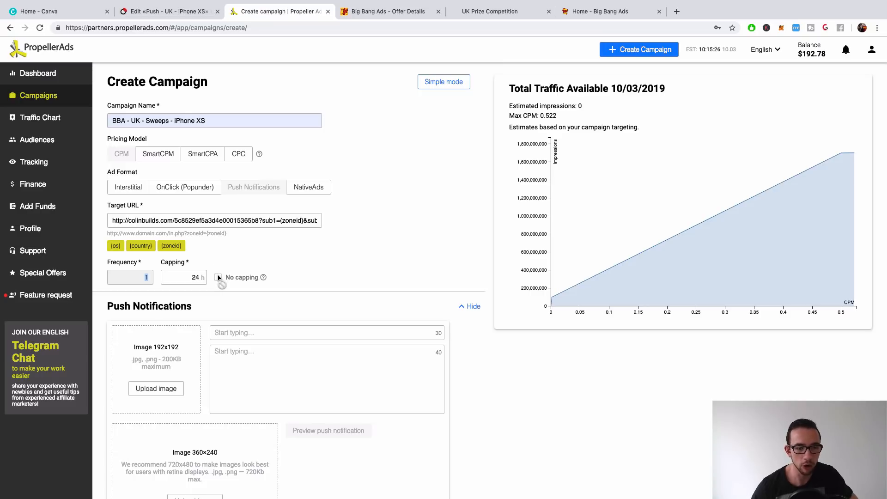
click(188, 278)
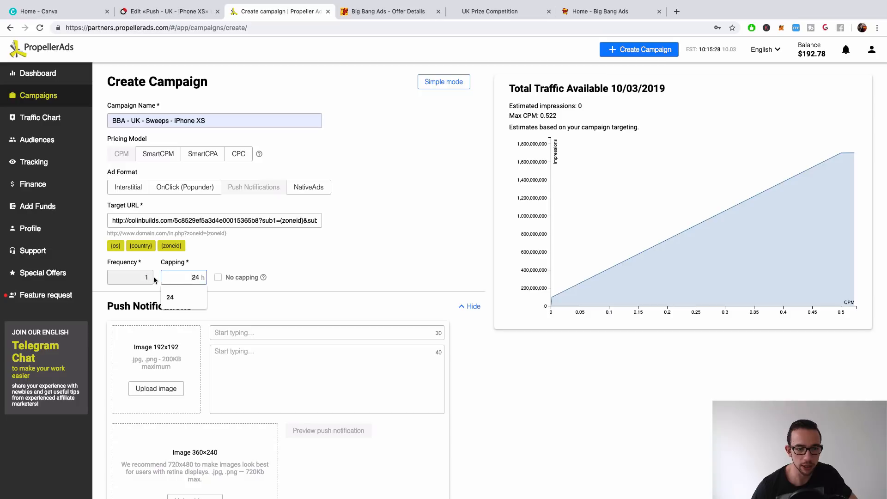
click(155, 280)
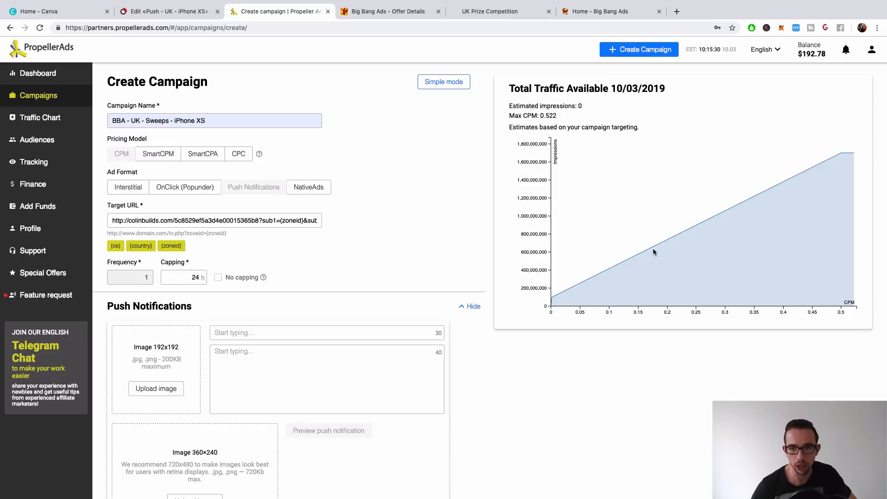
scroll(614, 198, up, 1)
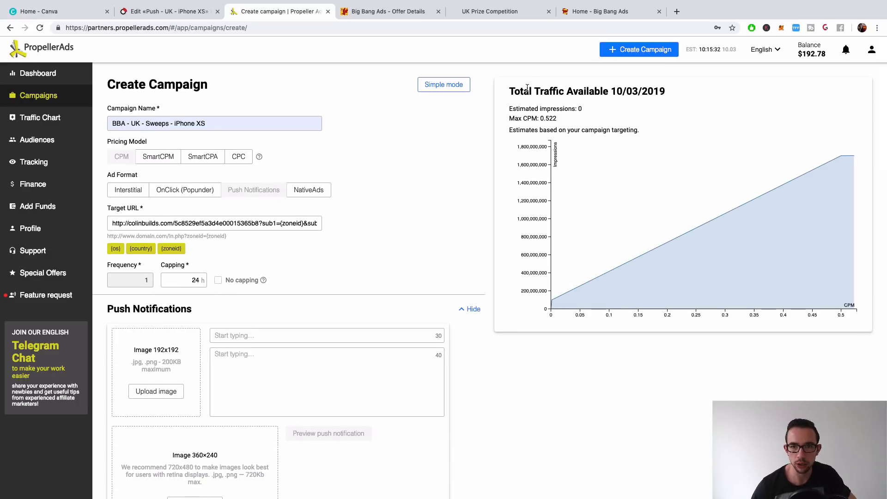
drag(528, 87, 664, 89)
click(657, 93)
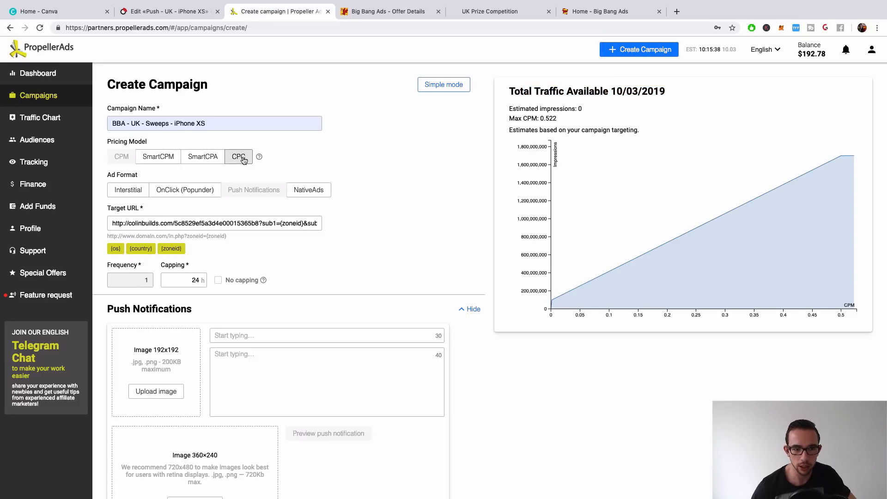
- Review the traffic options, user activity levels and the image and text requirements for the push notification creative
scroll(315, 244, down, 7)
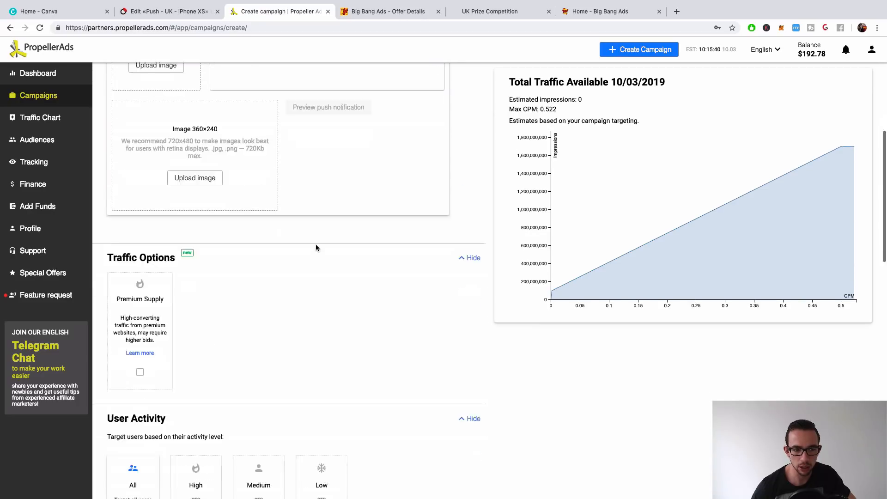
scroll(316, 248, down, 5)
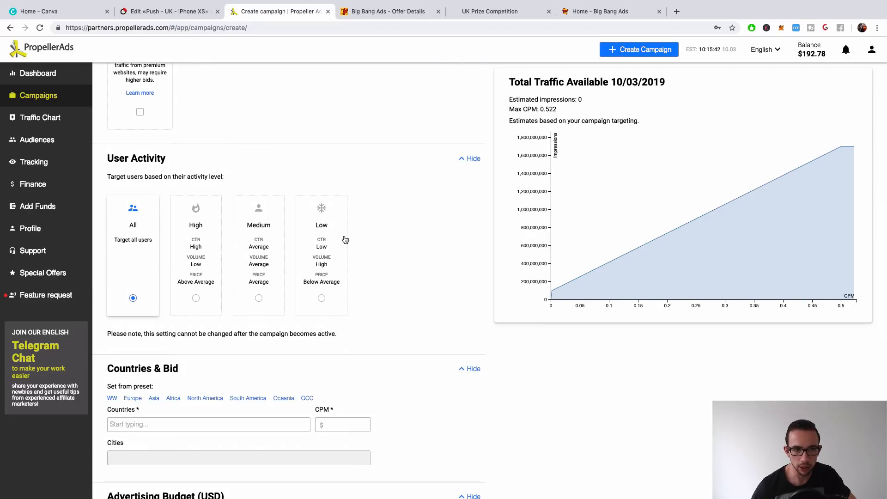
scroll(344, 239, up, 10)
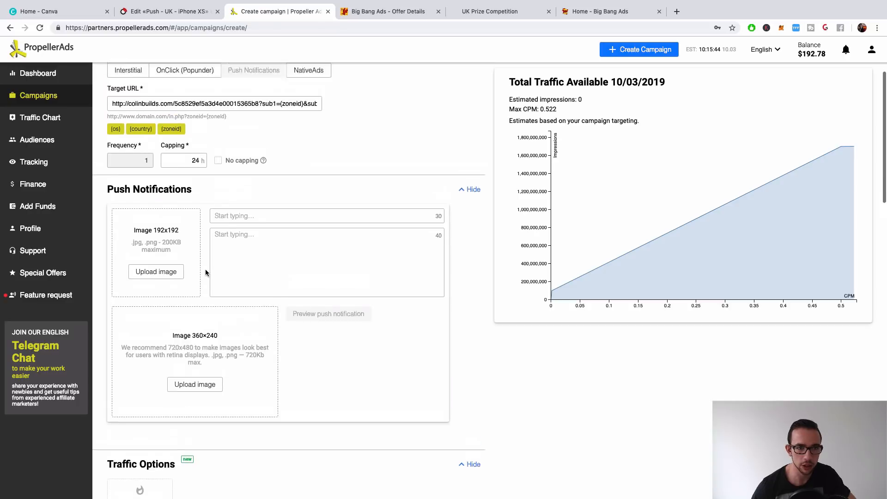
scroll(217, 267, up, 2)
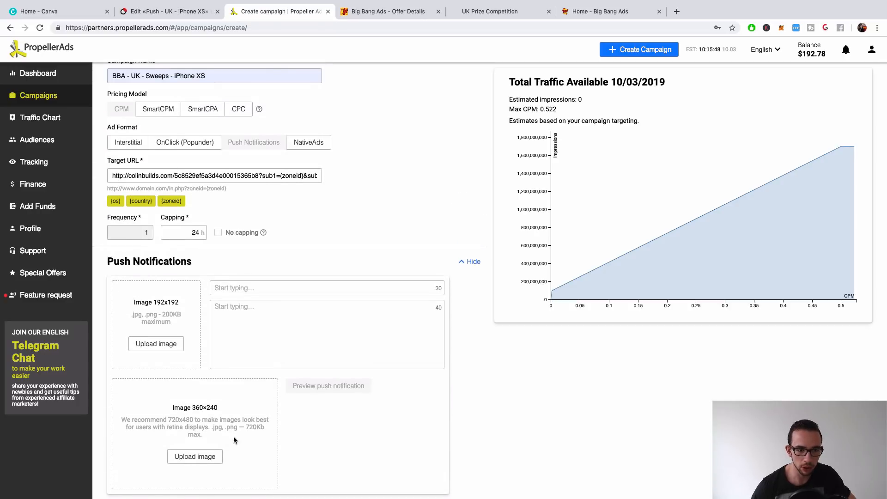
click(287, 289)
click(284, 310)
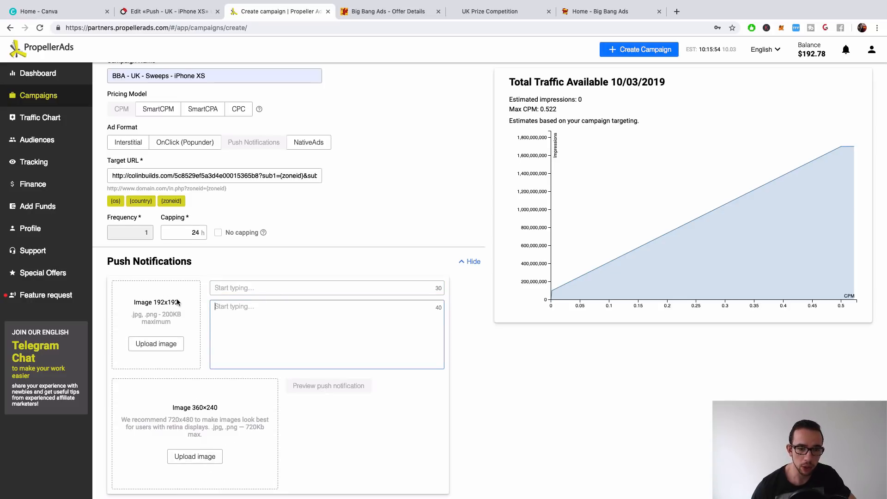
scroll(176, 298, down, 1)
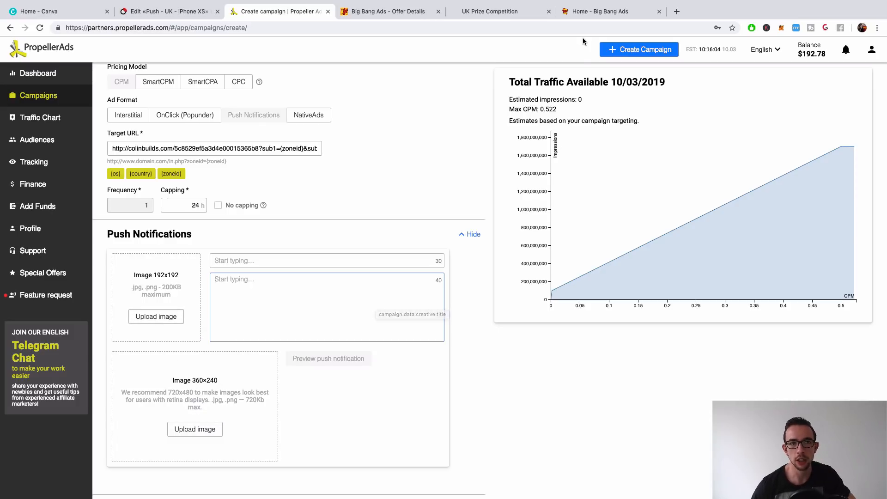
- Switch to Canva and create a blank custom-size design of 360 × 240 px, matching the campaign's larger push notification image
click(676, 14)
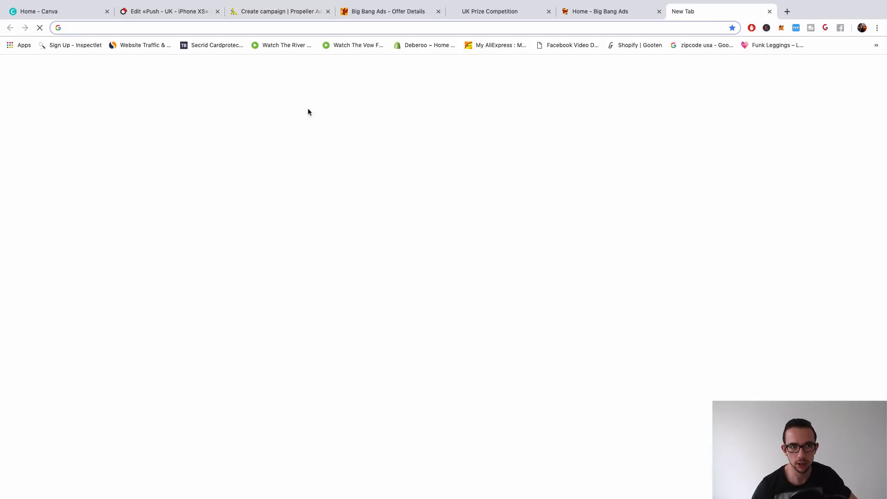
click(64, 18)
click(832, 69)
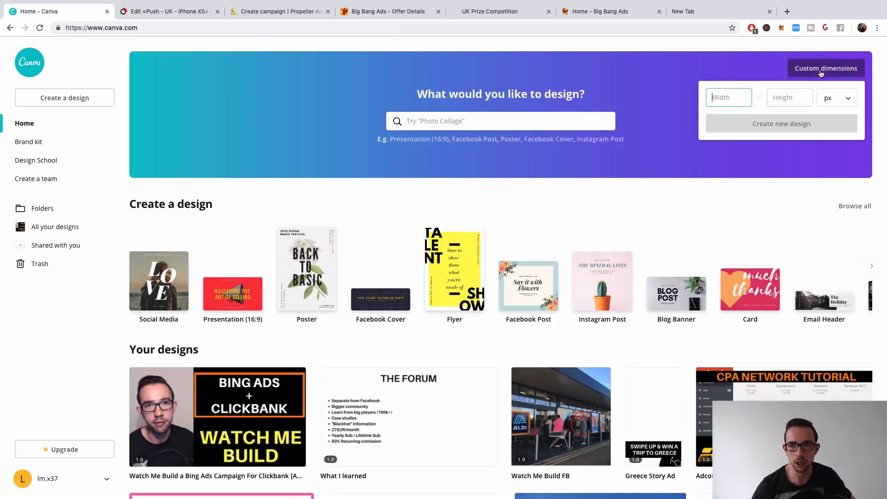
click(257, 12)
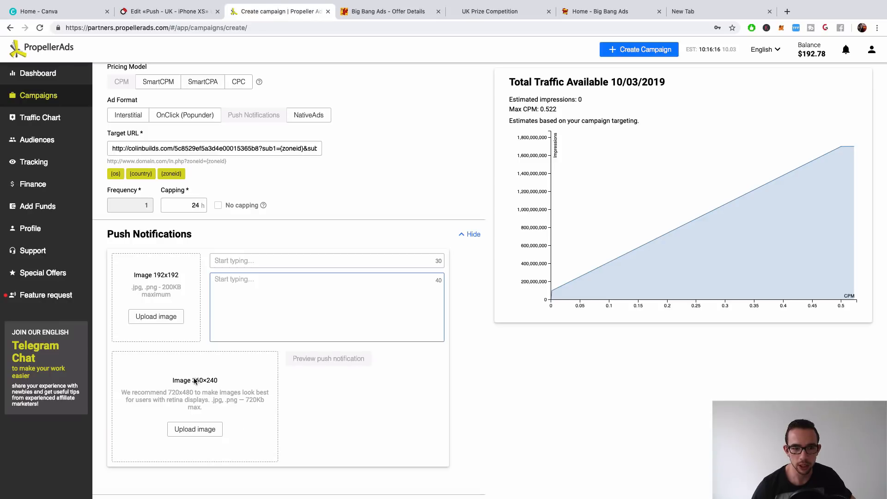
click(56, 14)
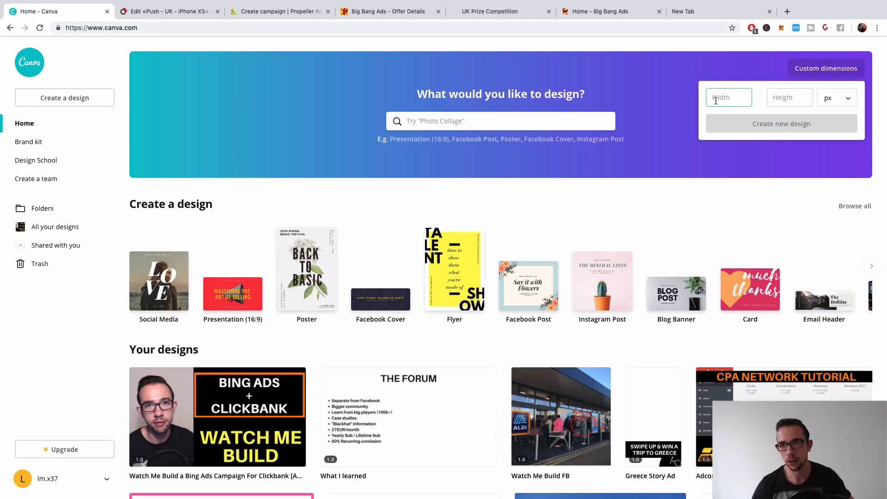
text(360)
key(Tab)
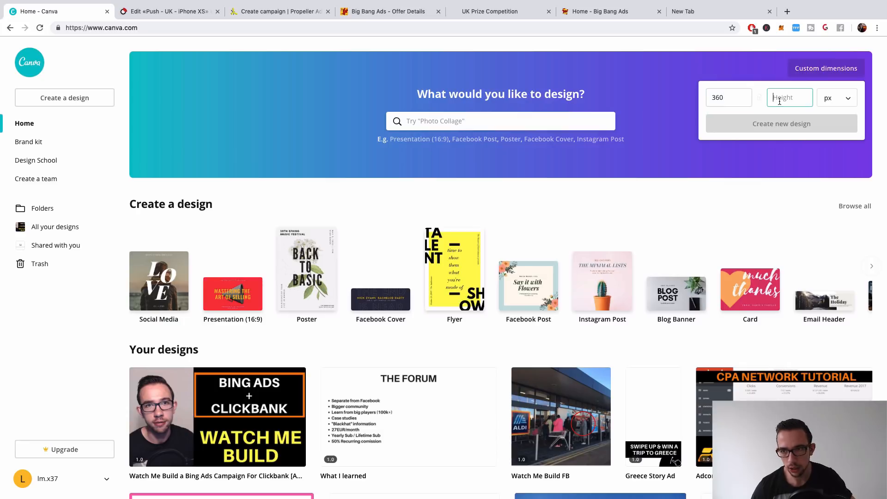
text(240)
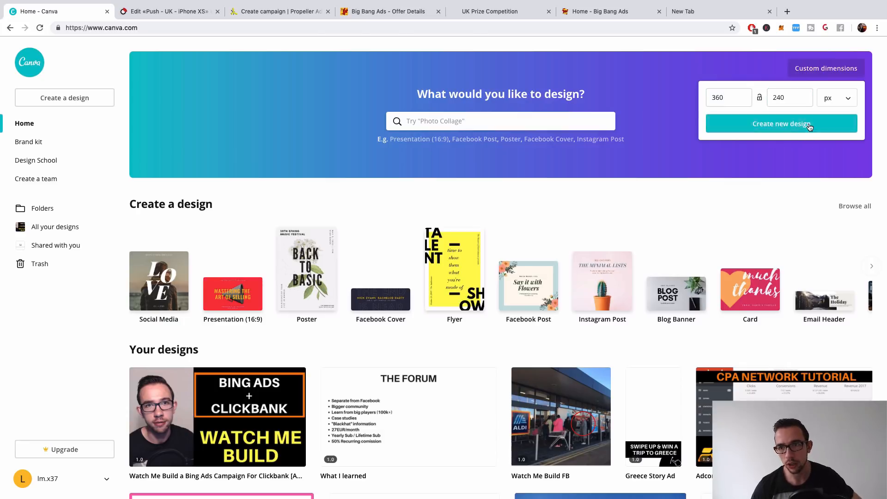
click(810, 126)
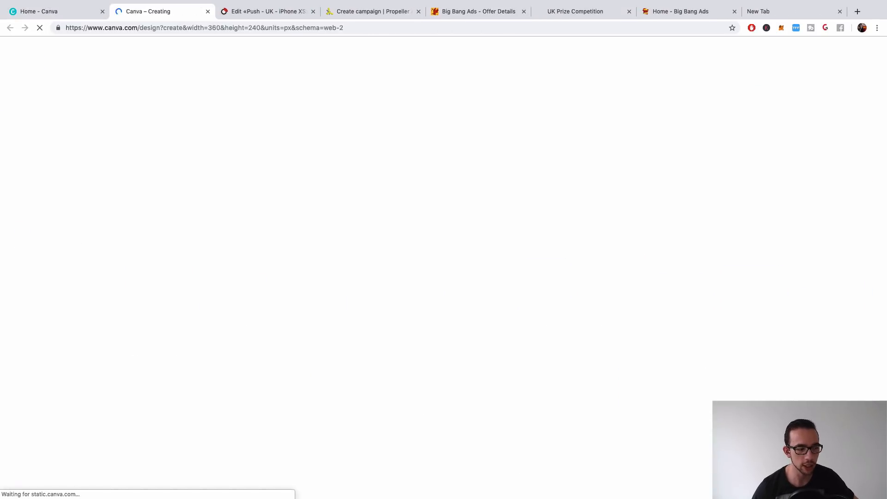
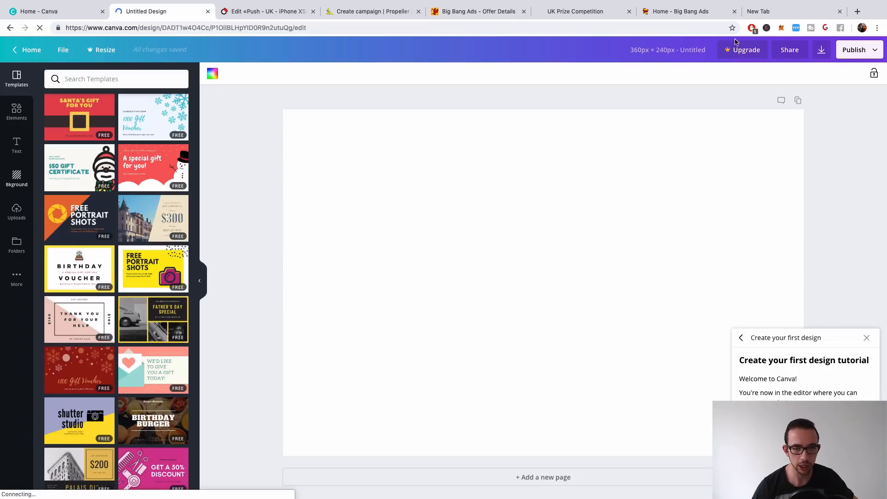
- Search Google for "iphone", refine the query to "iphone xs" and show the image results
click(767, 11)
click(357, 189)
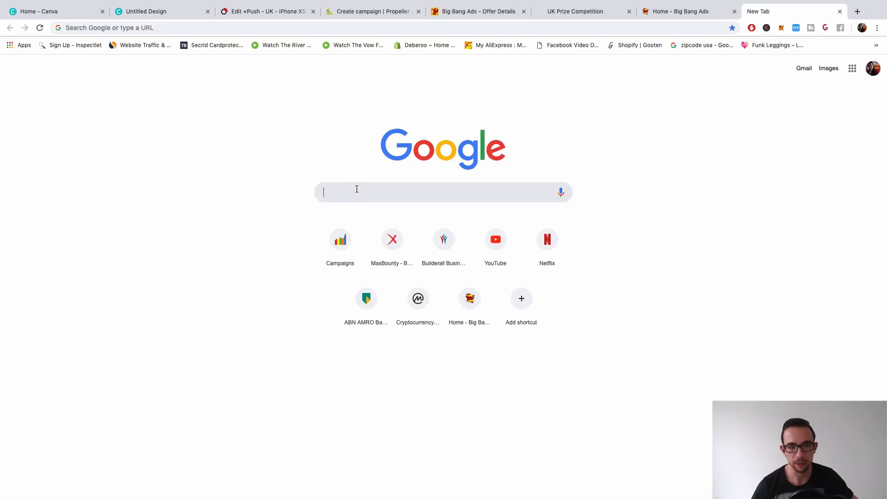
text(iphone)
key(Return)
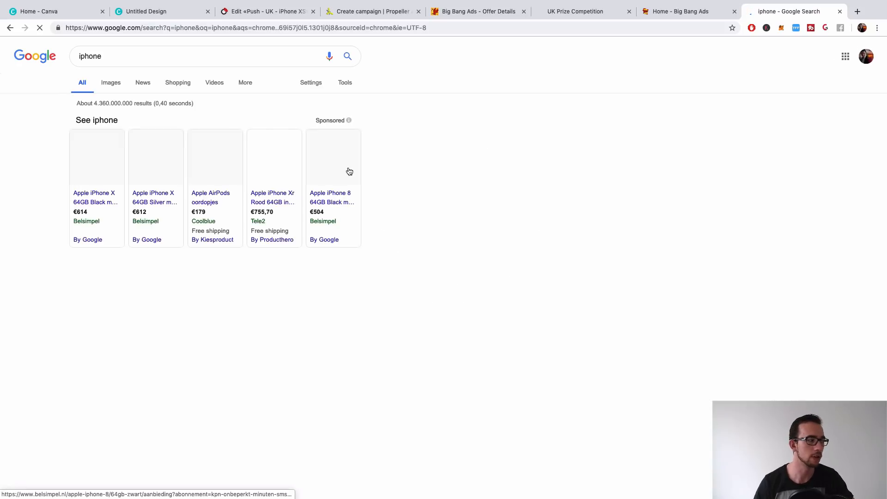
click(134, 51)
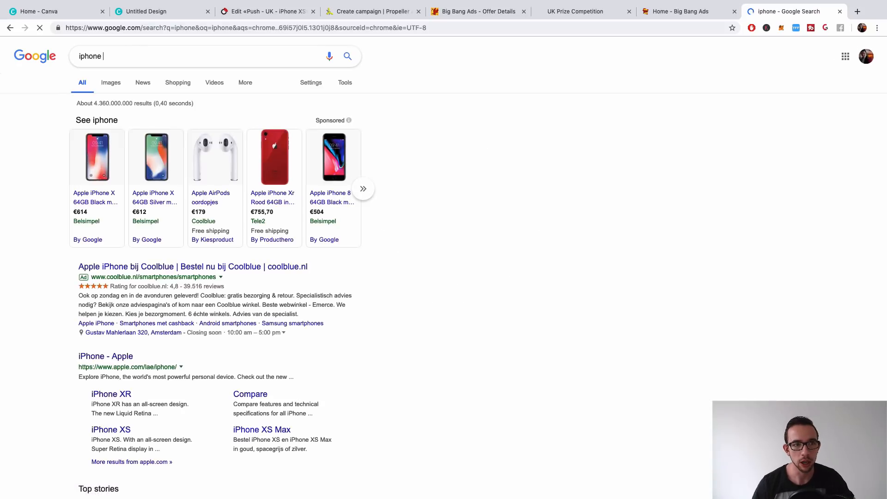
text(xs)
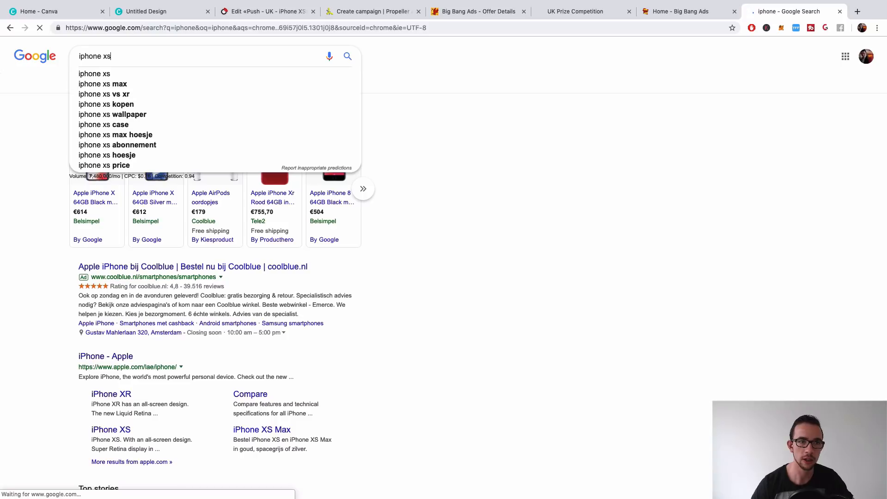
key(Return)
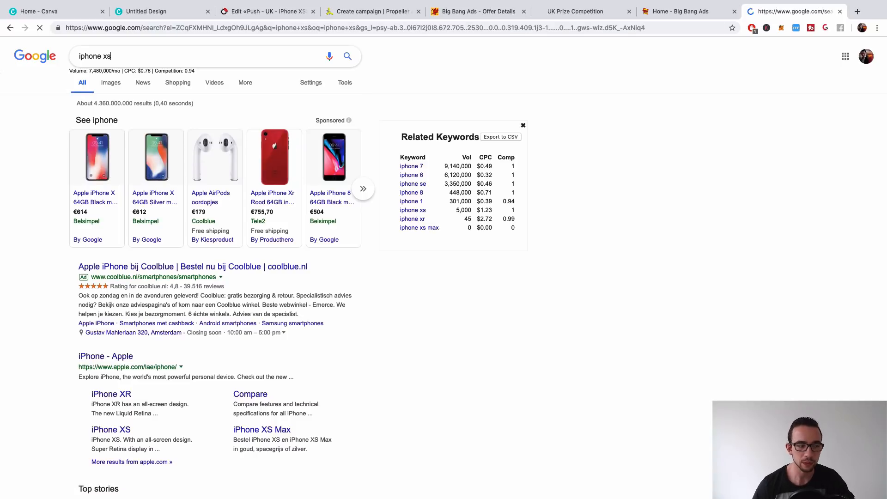
click(113, 83)
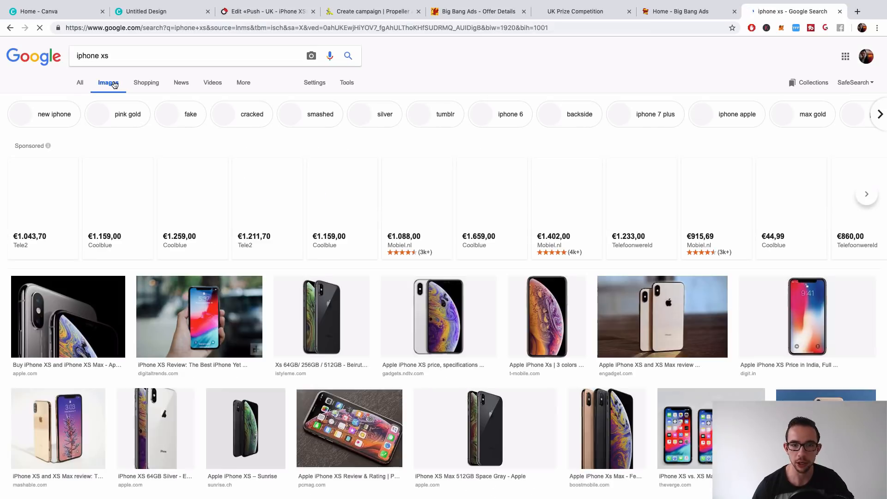
- Browse the iPhone XS image results for a photo suitable for the push notification creative
scroll(184, 231, down, 3)
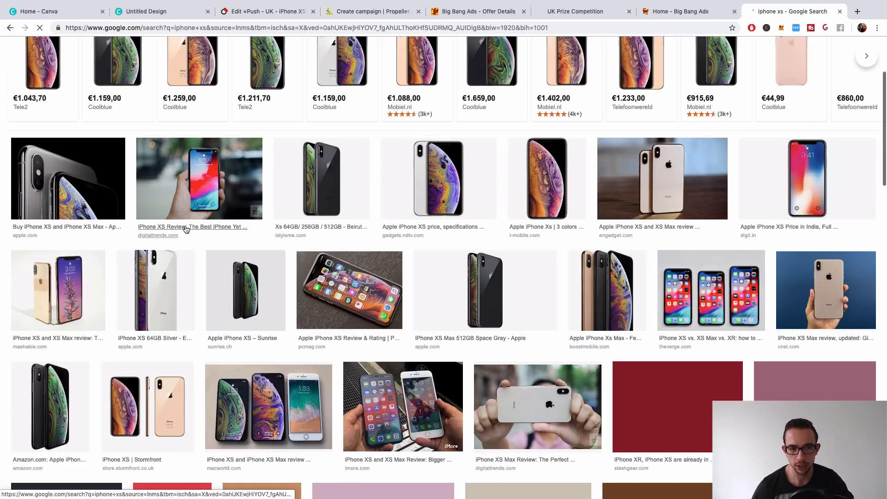
scroll(187, 229, down, 10)
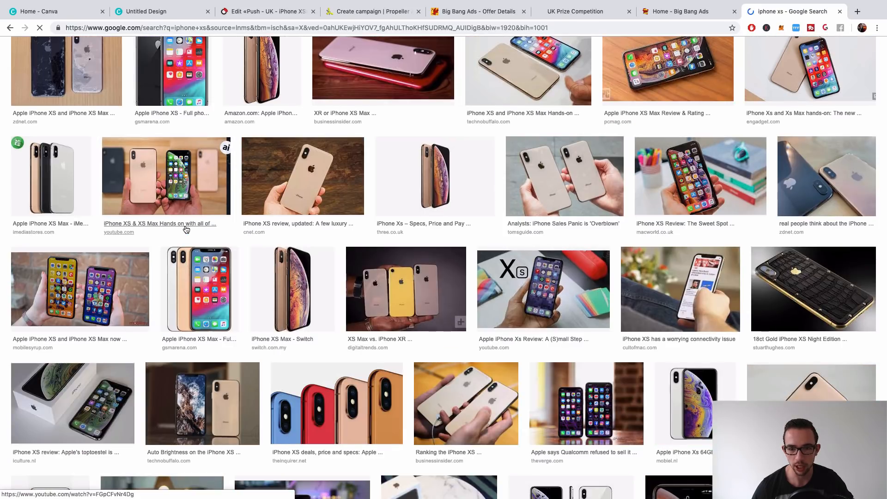
scroll(186, 230, down, 6)
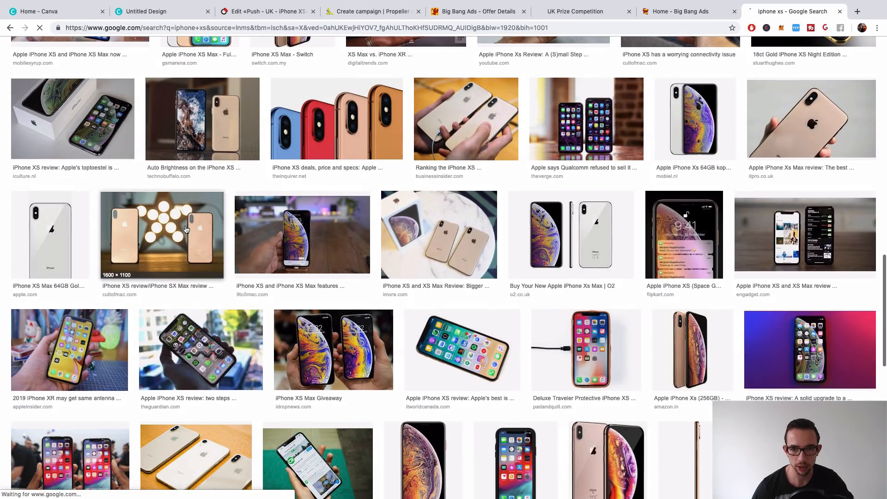
scroll(186, 230, down, 20)
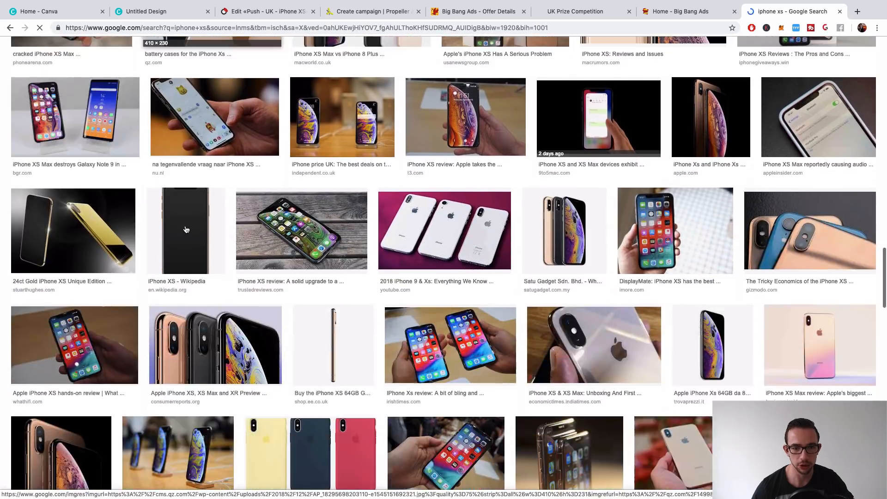
scroll(186, 230, down, 20)
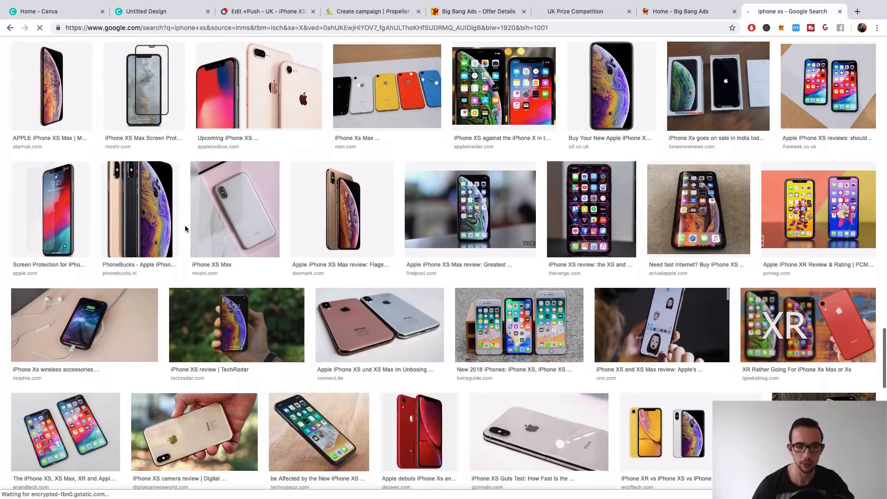
scroll(185, 229, down, 7)
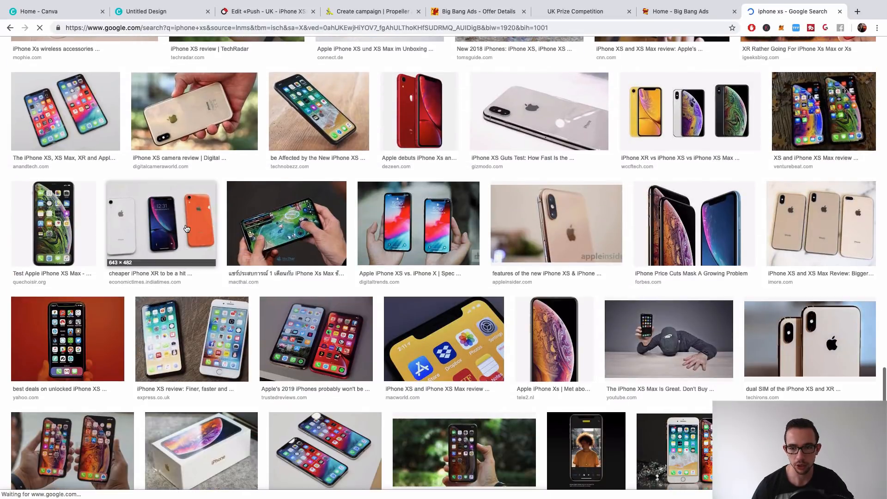
scroll(186, 228, down, 10)
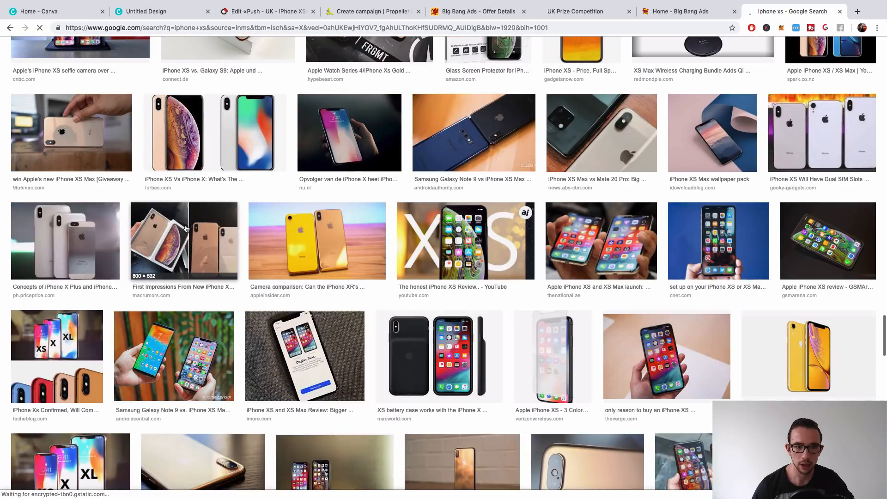
scroll(186, 228, up, 5)
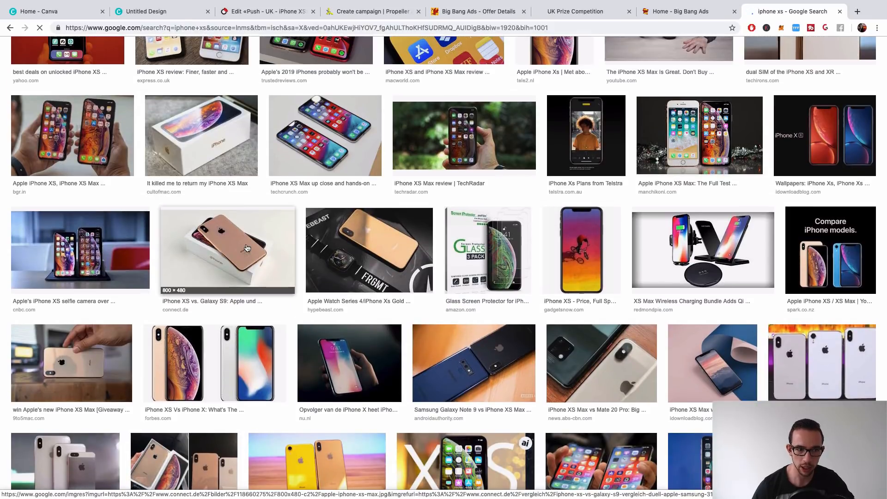
scroll(248, 193, down, 5)
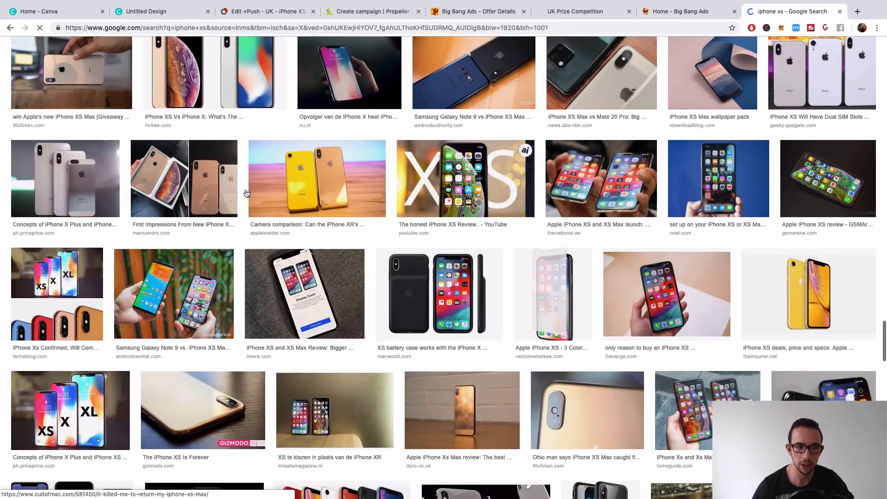
scroll(200, 185, down, 6)
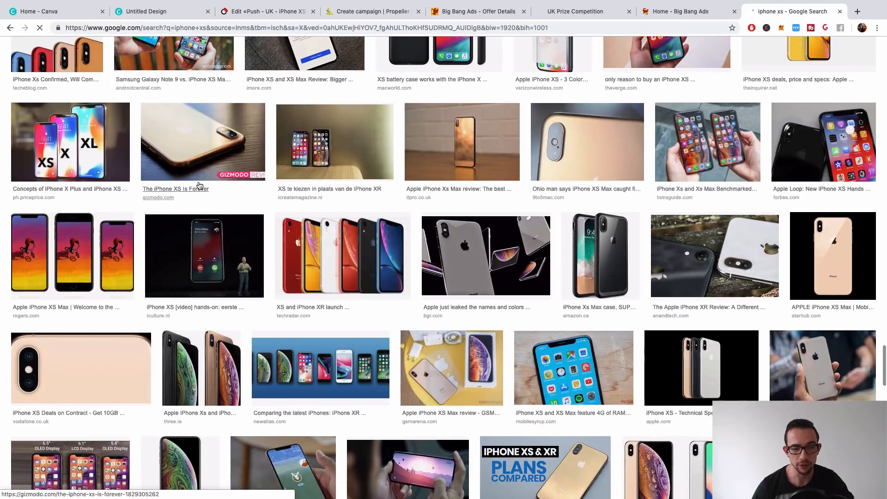
scroll(200, 185, down, 6)
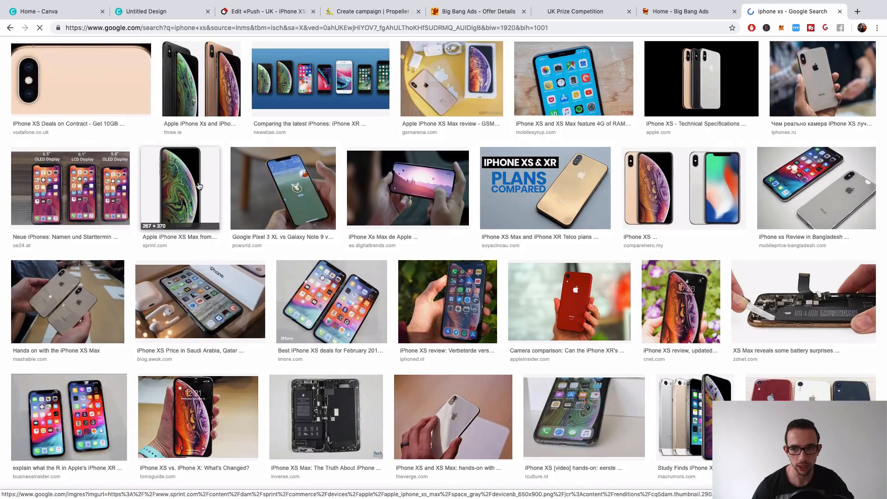
scroll(200, 185, down, 8)
scroll(199, 185, up, 20)
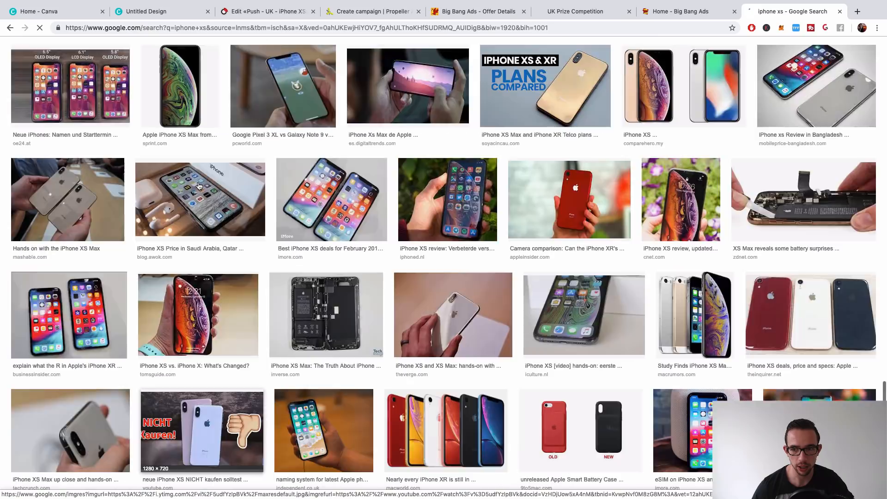
scroll(217, 139, up, 2)
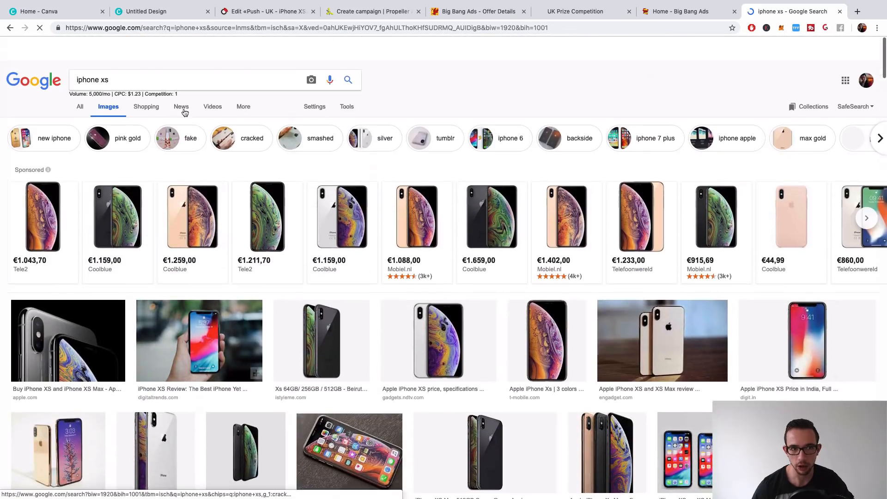
- Search Google Images for "iphone giveaway" and save the 400 × 400 photo of stacked iPhone X boxes
key(BackSpace)
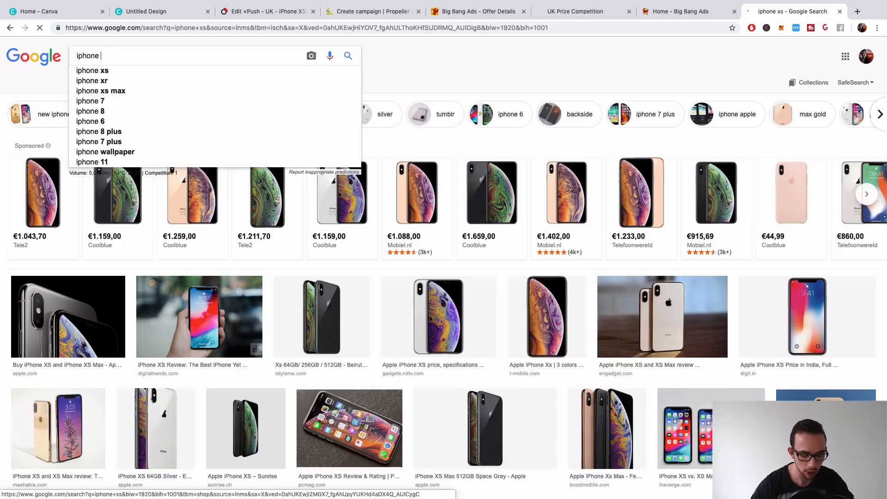
text(giveaway)
key(Return)
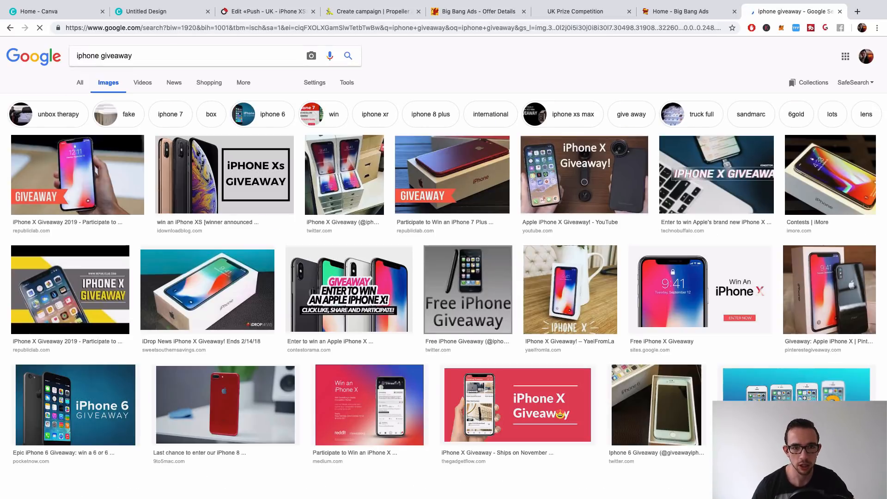
click(365, 191)
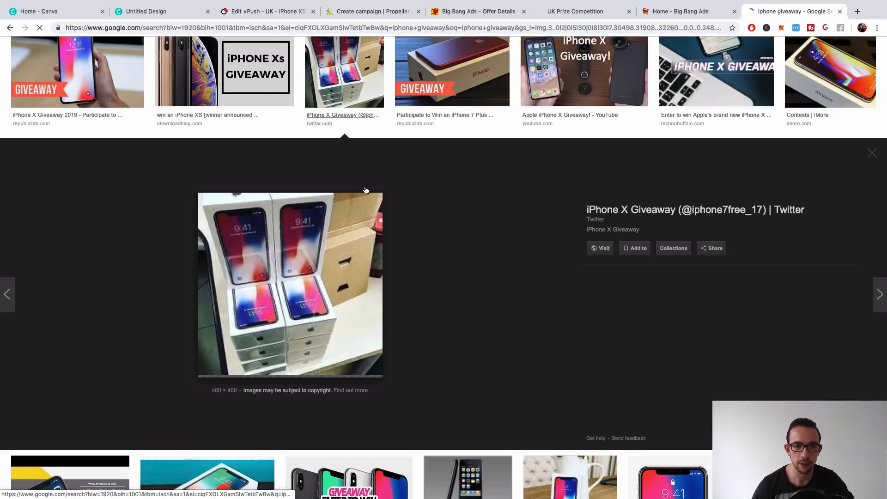
right_click(282, 276)
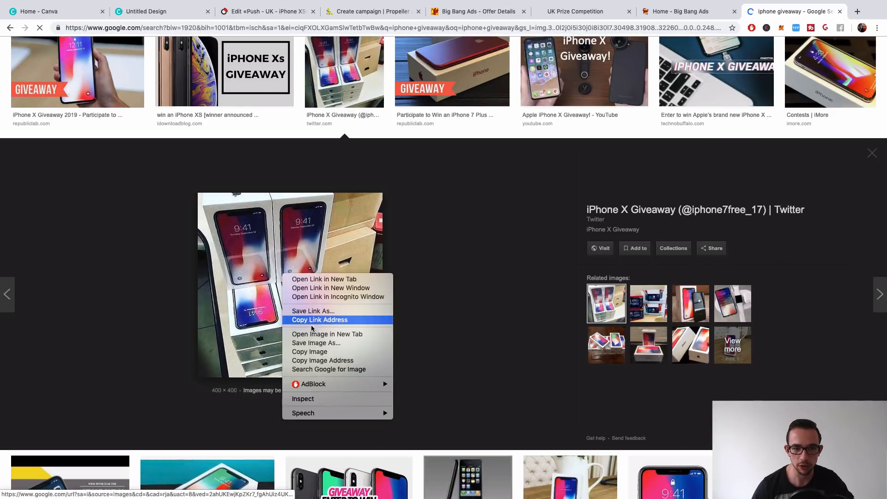
click(320, 345)
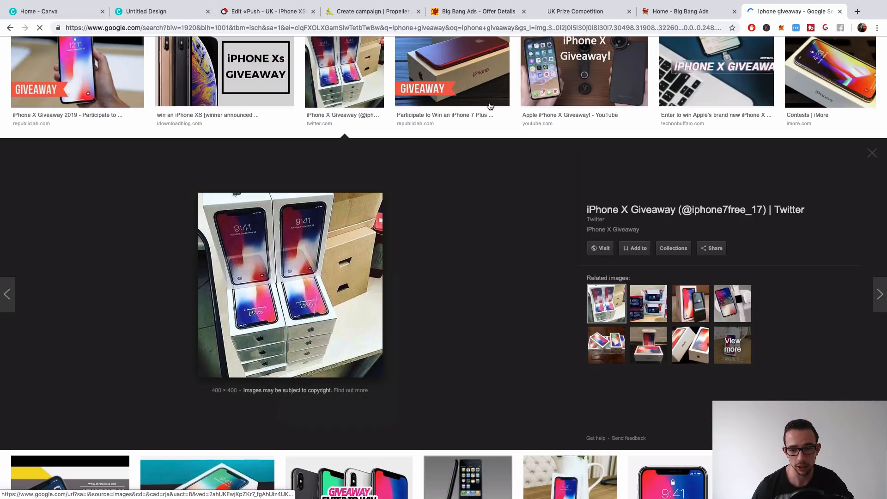
- Preview the related photo of piled iPhone boxes on a wooden table, and return to the untitled Canva design
click(496, 85)
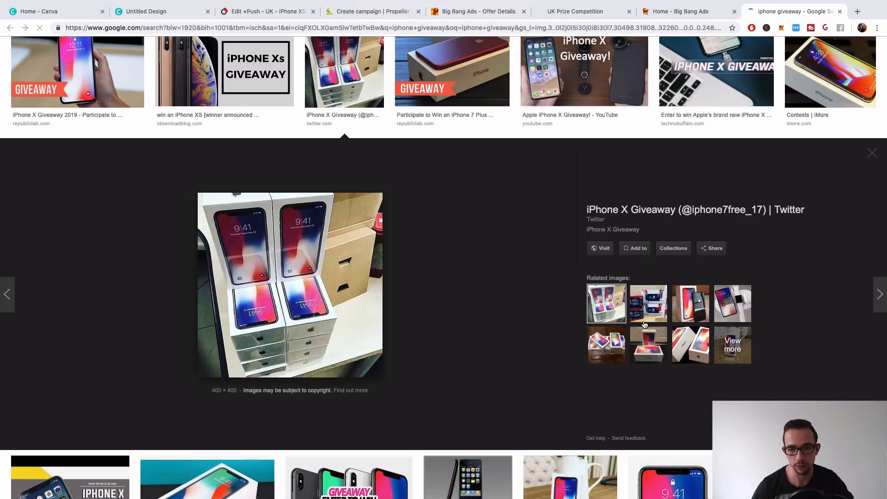
click(645, 324)
click(605, 345)
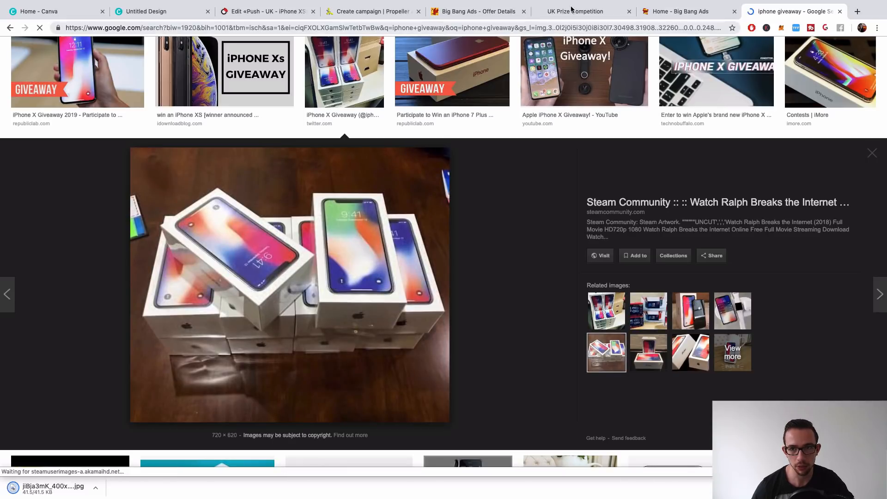
click(113, 10)
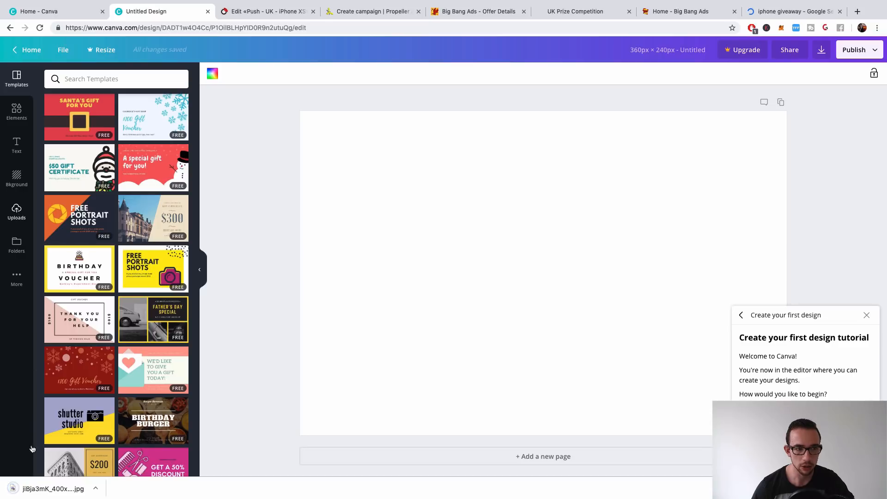
- Upload the saved photo of stacked iPhone X boxes to the Canva uploads and dismiss the design tutorial
drag(10, 488, 135, 323)
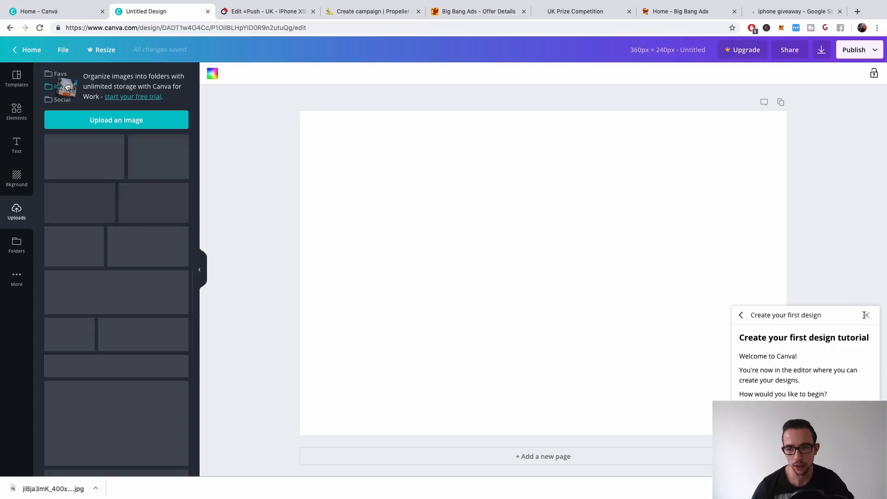
click(866, 315)
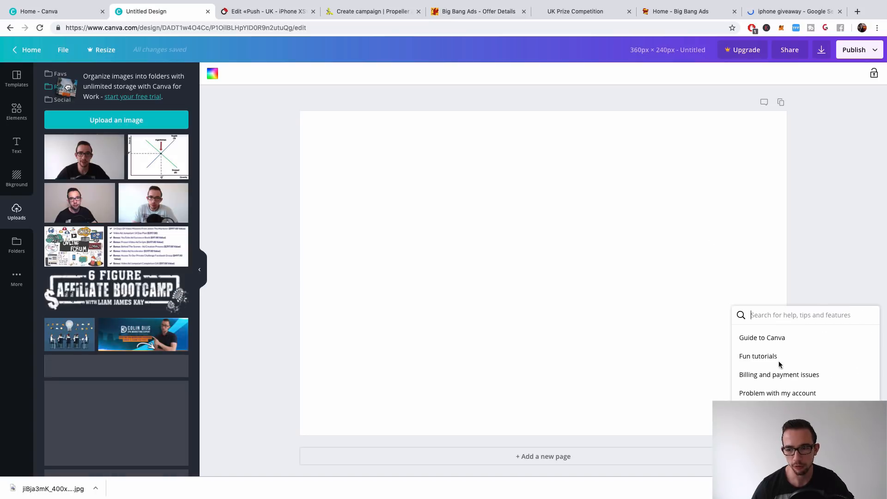
click(820, 249)
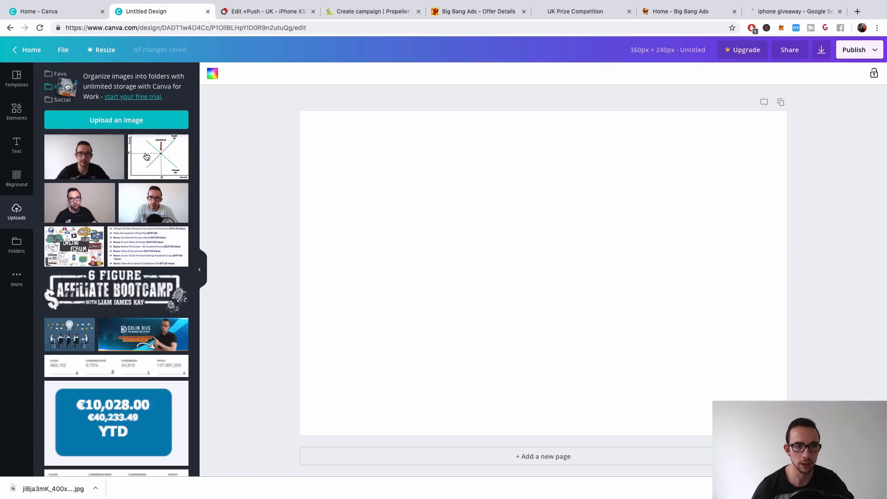
click(112, 119)
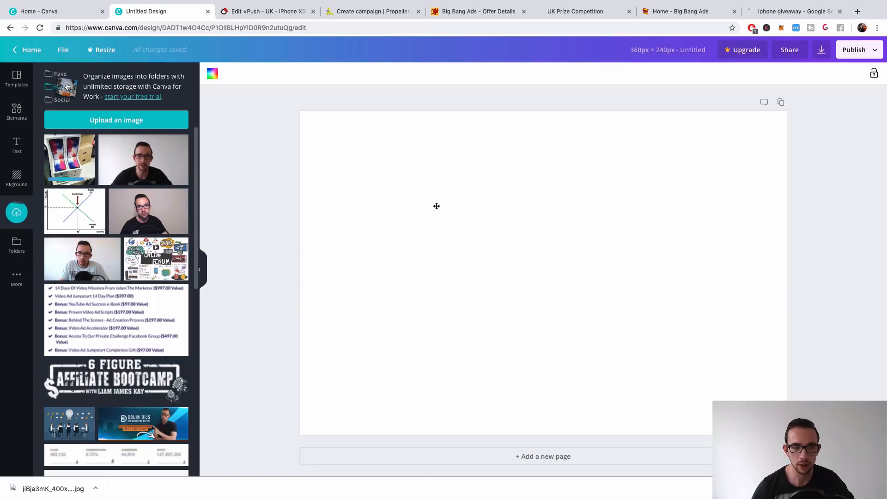
- Place the uploaded iPhone boxes photo at the upper-left corner of the 360 × 240 px page and enlarge it to the page height
drag(437, 207, 437, 206)
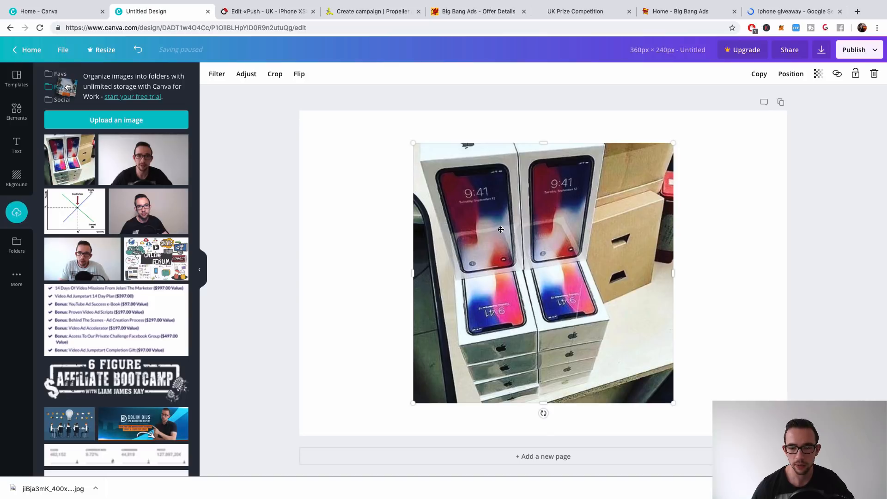
drag(501, 230, 429, 212)
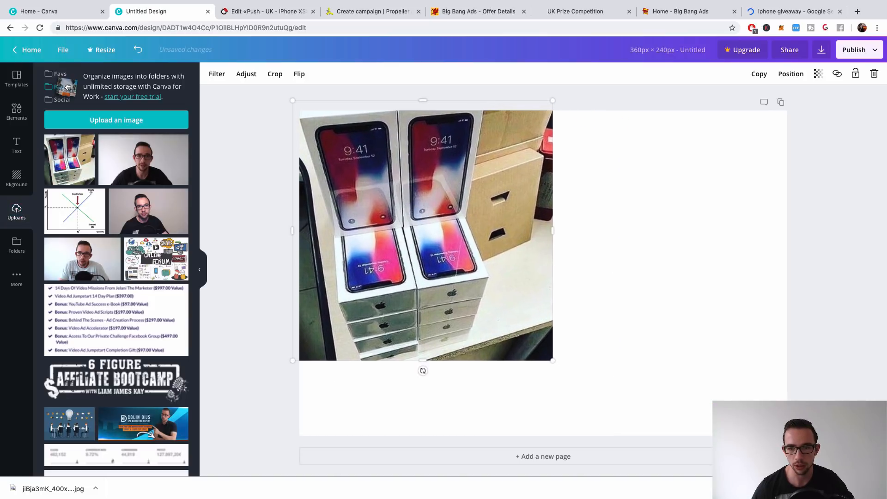
drag(553, 360, 675, 391)
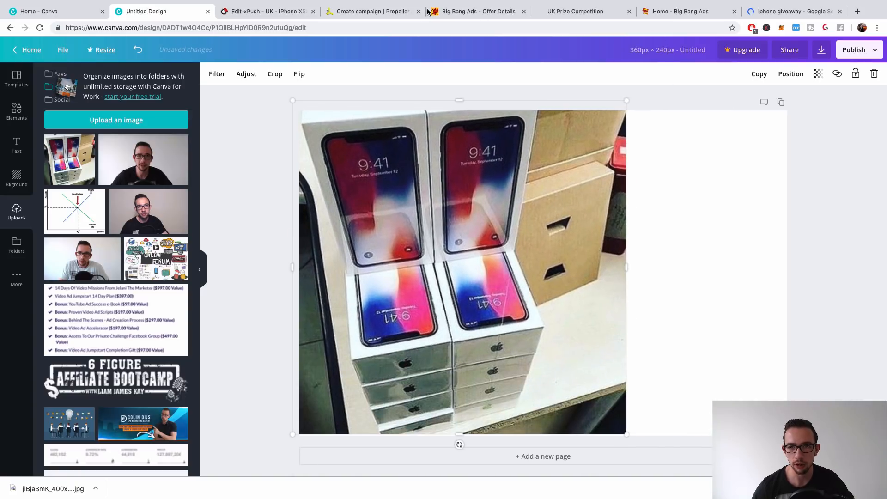
- Switch to the PropellerAds campaign and check the required push notification image sizes
click(372, 11)
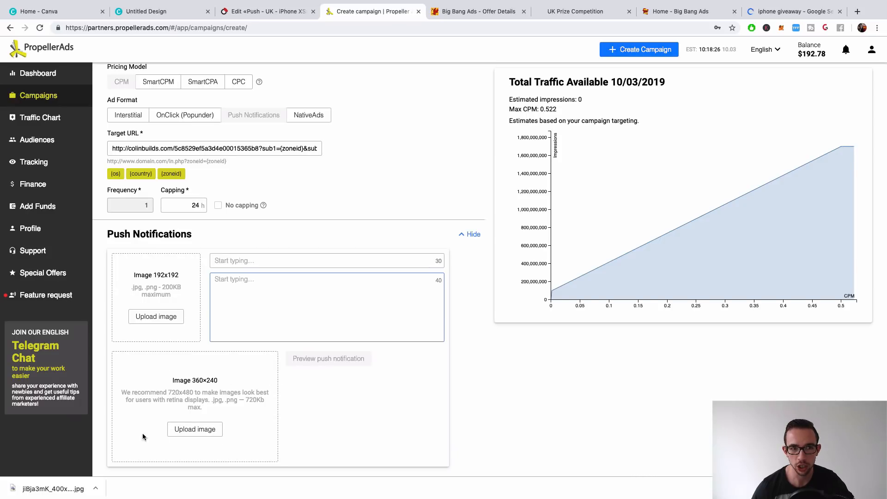
click(160, 275)
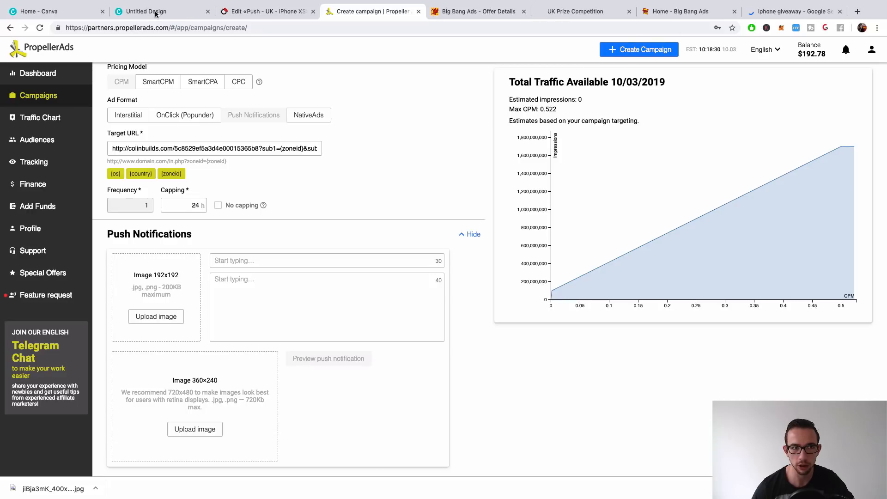
click(565, 172)
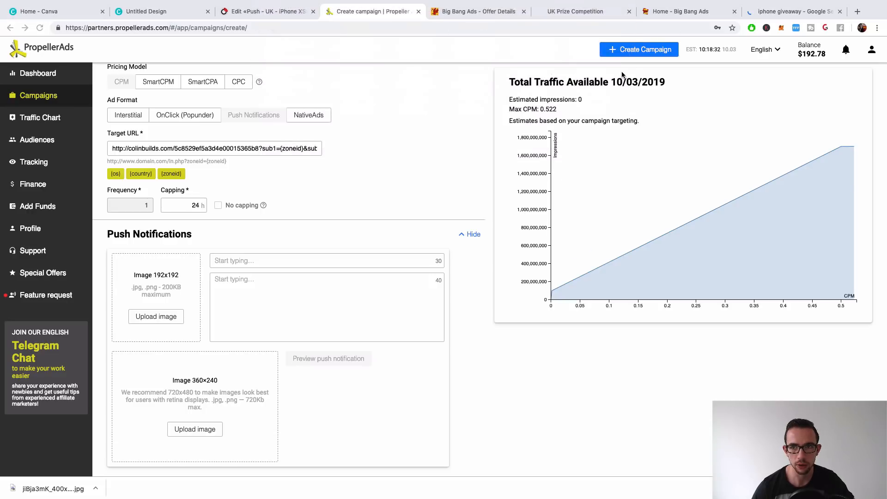
- Close the 360 × 240 px Canva design and create a new custom design of 192 × 192 px
click(141, 13)
click(207, 11)
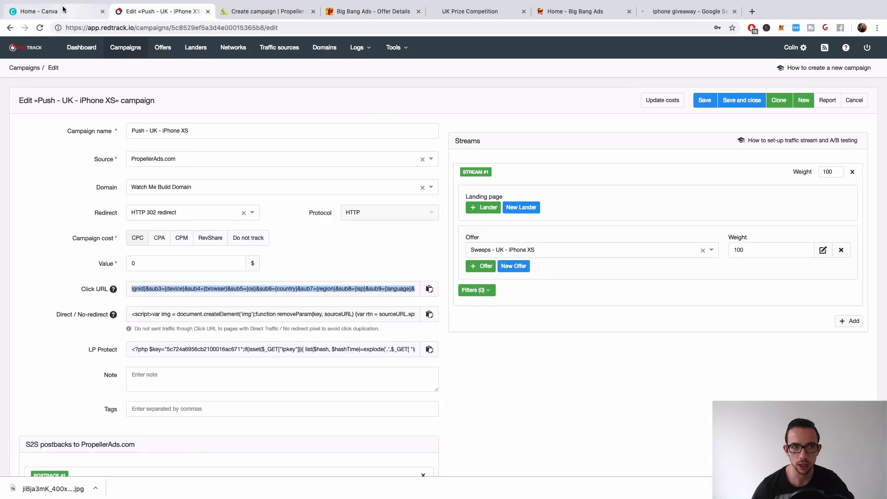
click(63, 10)
click(818, 68)
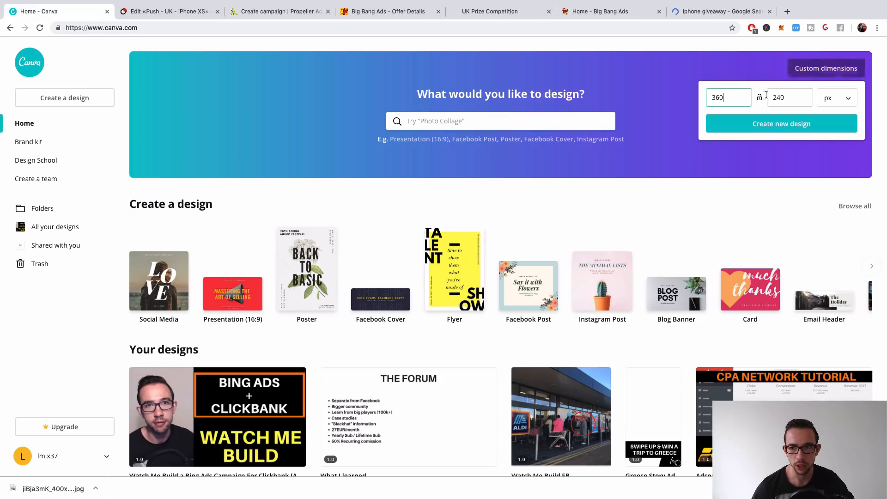
text(192)
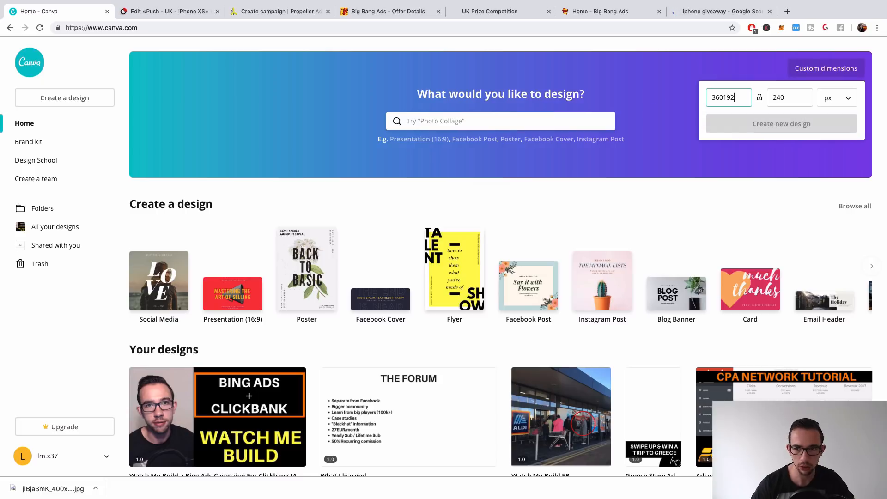
double_click(728, 103)
text(192)
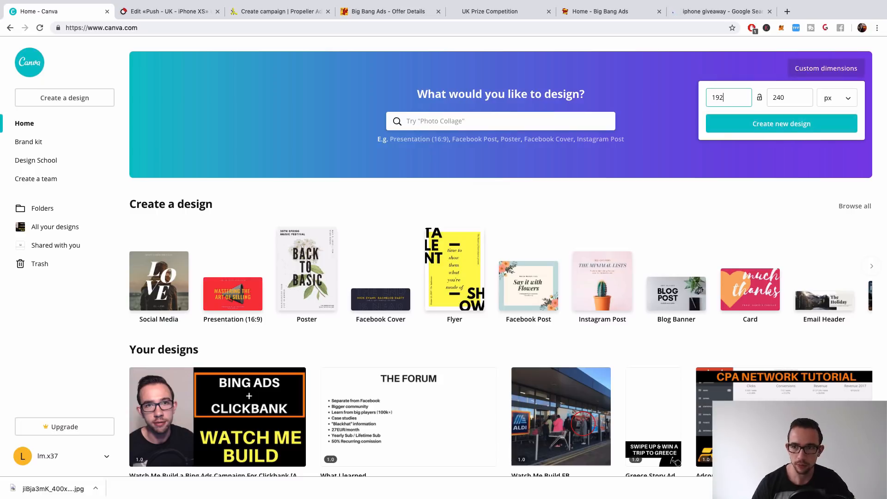
key(Tab)
text(192)
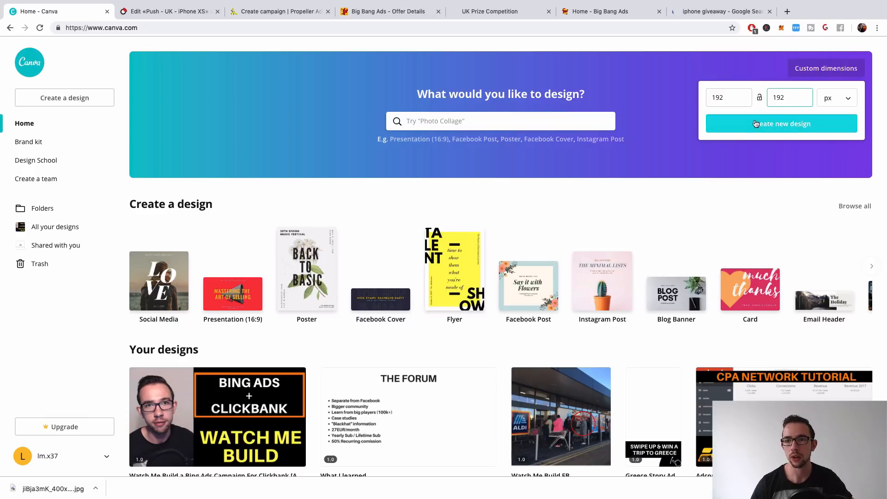
click(756, 124)
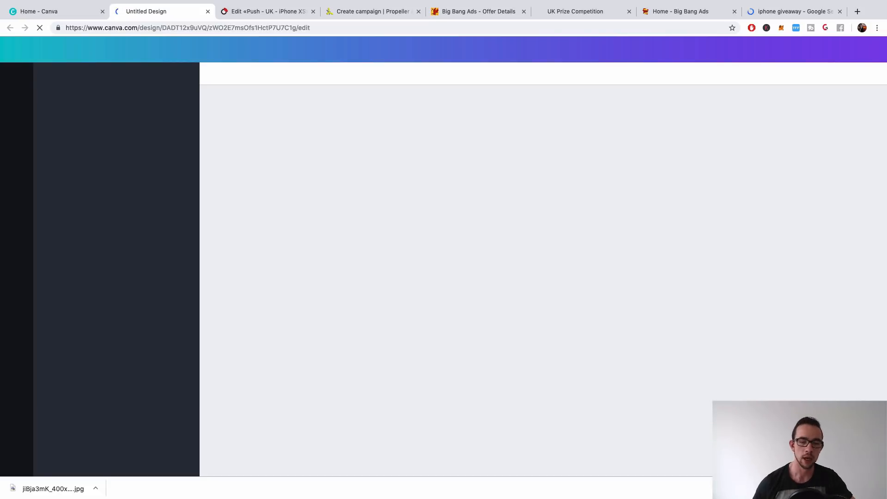
- Place the uploaded iPhone boxes photo on the 192 × 192 px page and enlarge it to fill the whole page
mouse_move(649, 492)
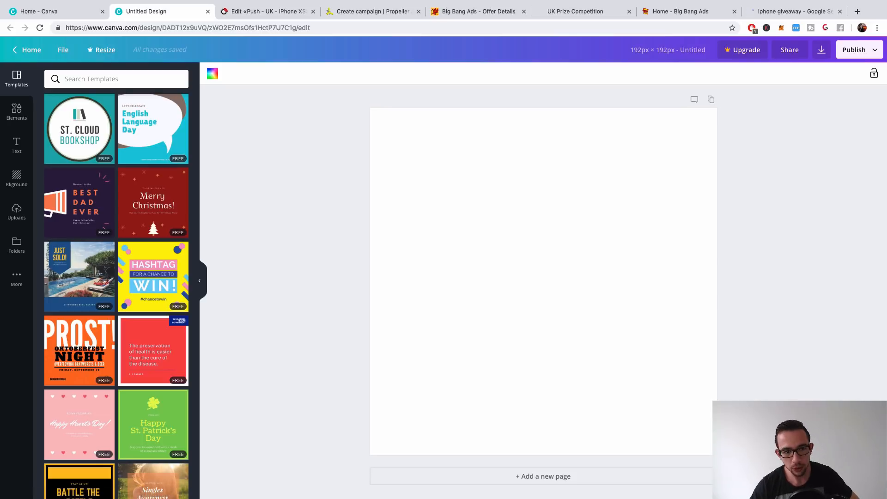
click(44, 11)
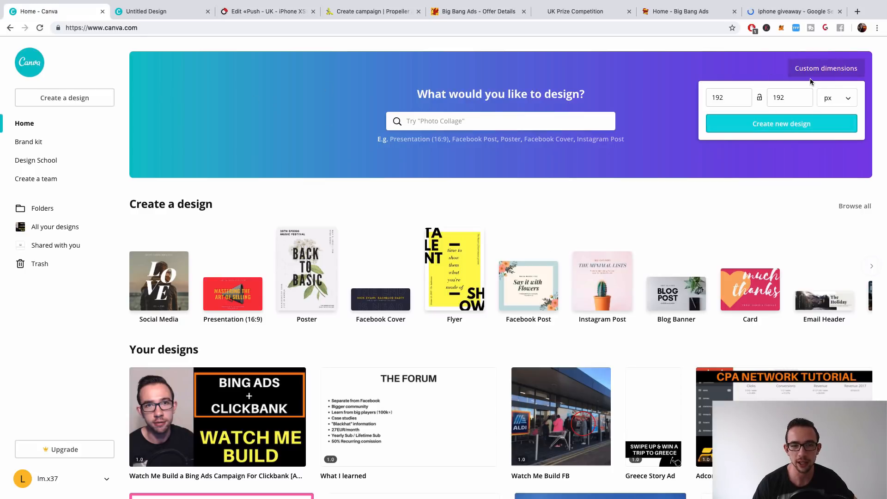
click(148, 11)
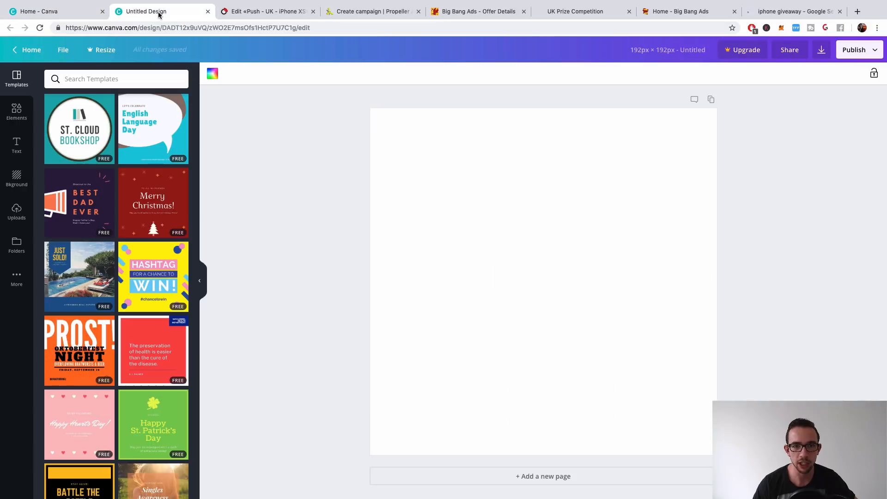
click(17, 212)
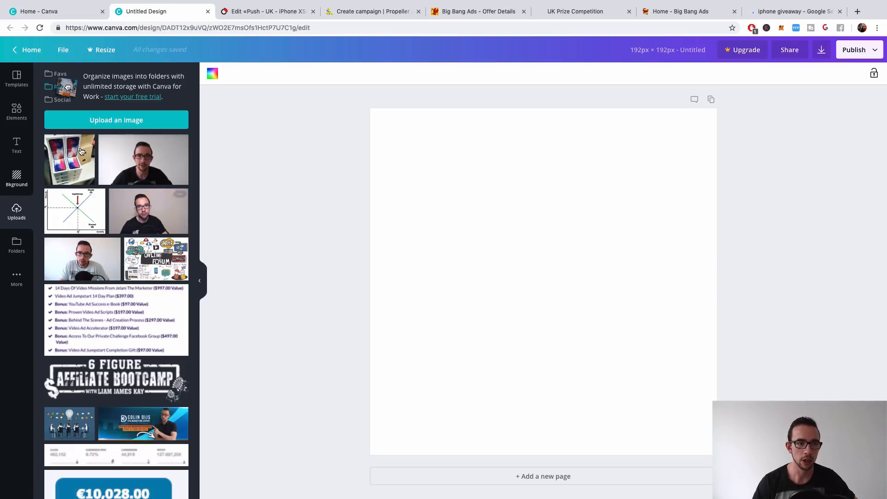
drag(582, 259, 548, 229)
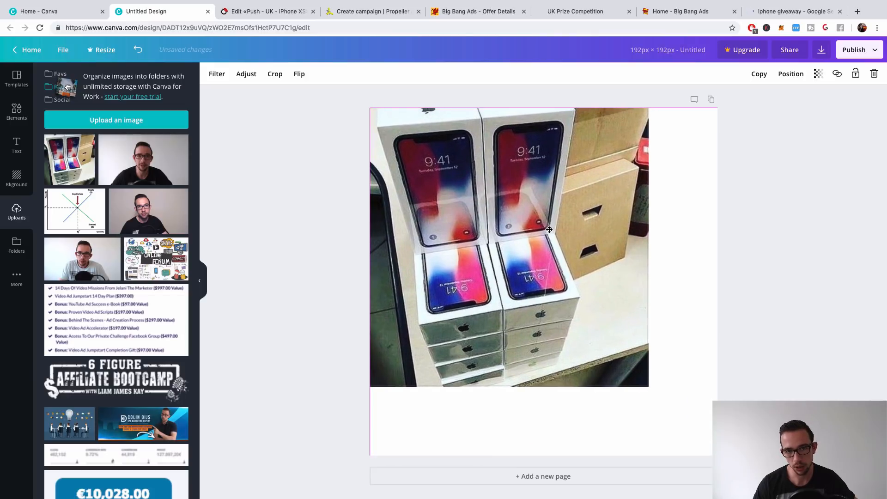
drag(648, 385, 721, 459)
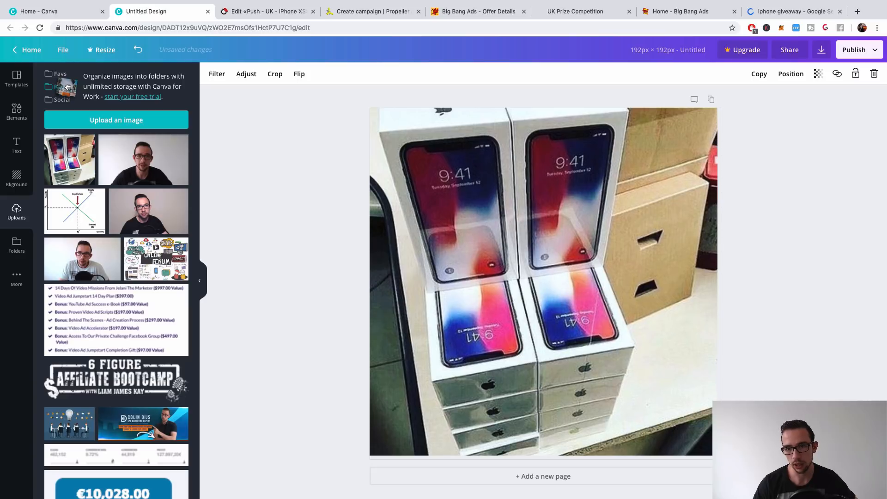
- Download the 192 × 192 px design as a PNG and dismiss the Canva for Work trial offer
click(822, 49)
click(809, 169)
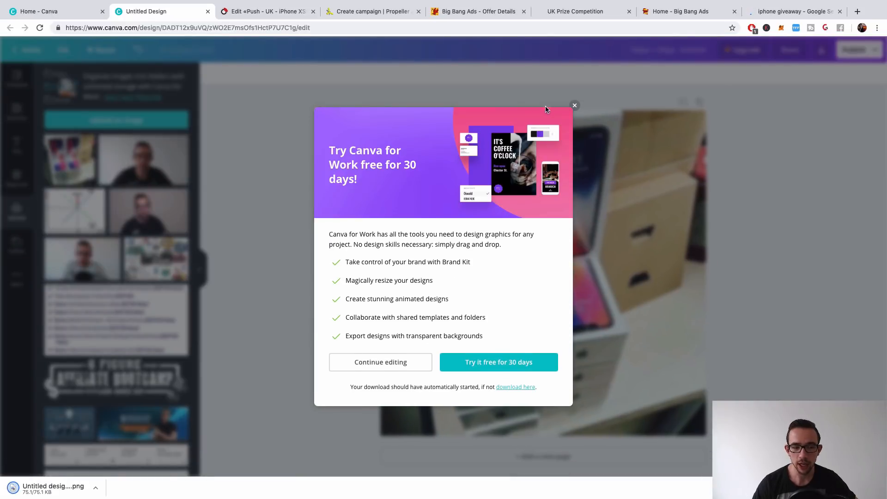
click(575, 105)
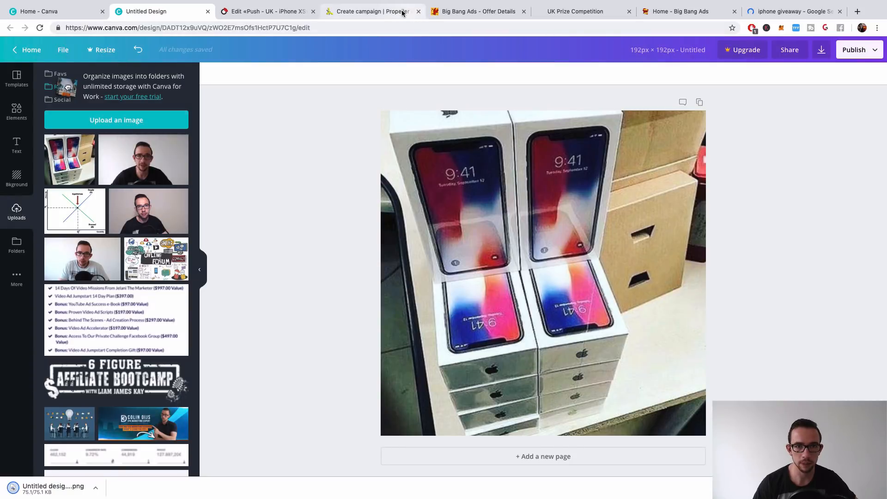
- Upload the downloaded PNG as the 192x192 push notification image in PropellerAds, with the crop area covering the full picture
click(369, 12)
click(169, 317)
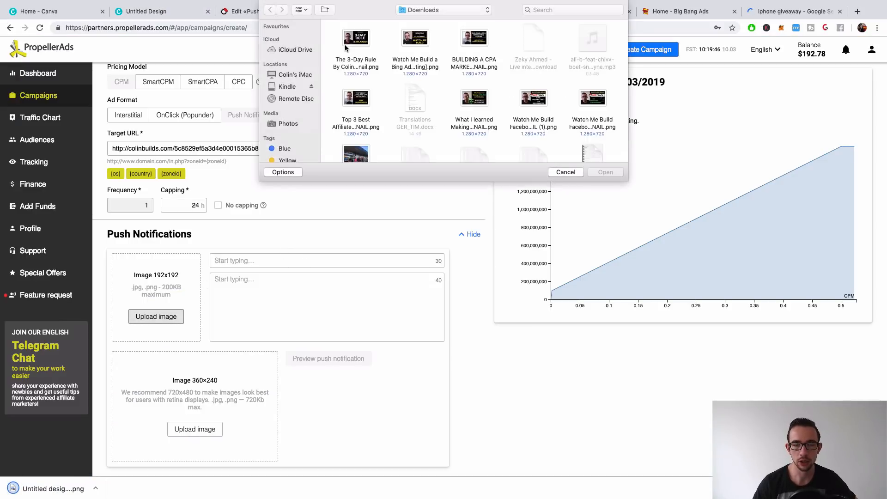
double_click(354, 41)
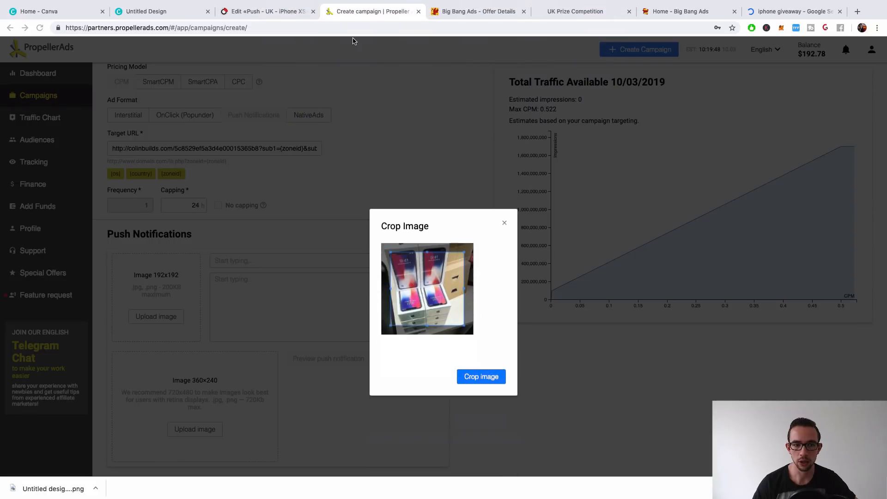
drag(452, 255, 476, 293)
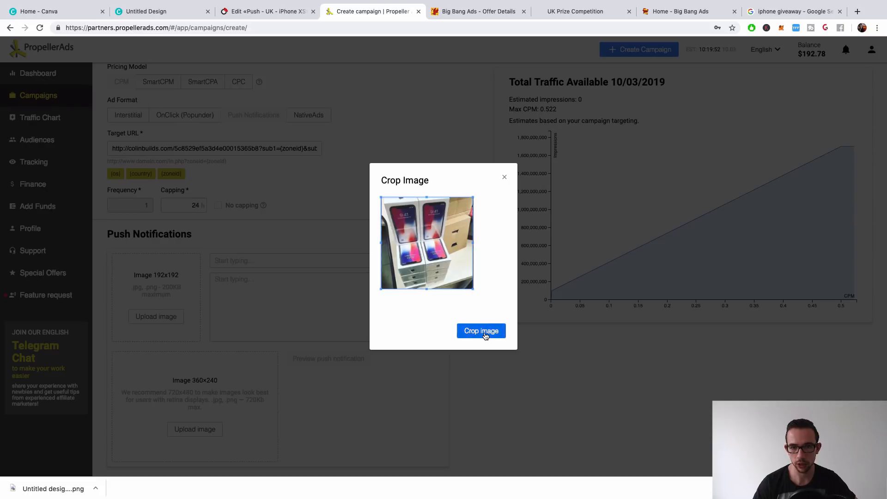
click(482, 331)
- Enter "Want The New iPhone XS For Free" as the push notification title
click(280, 261)
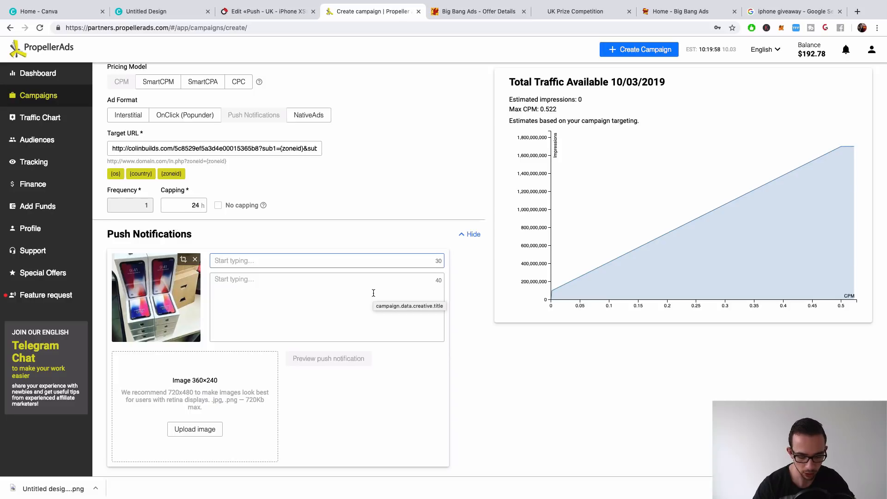
text(Ready)
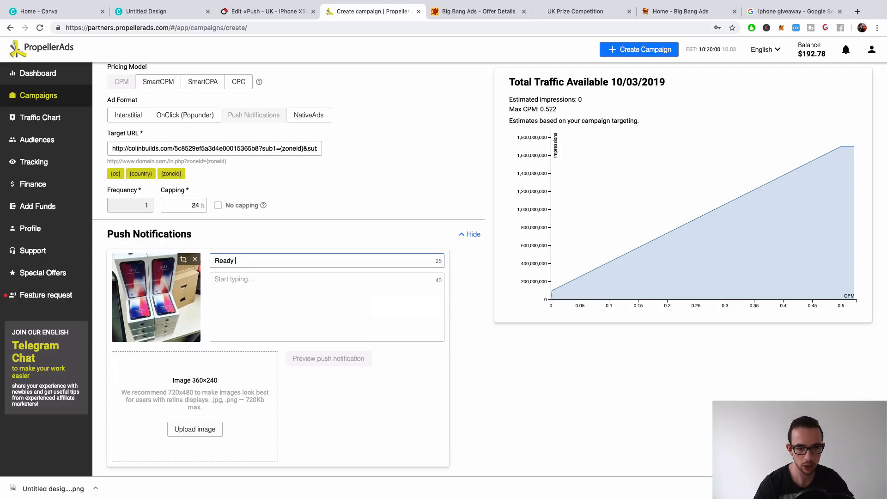
key(BackSpace)
key(BackSpace)
key(BackSpace)
key(BackSpace)
text(W)
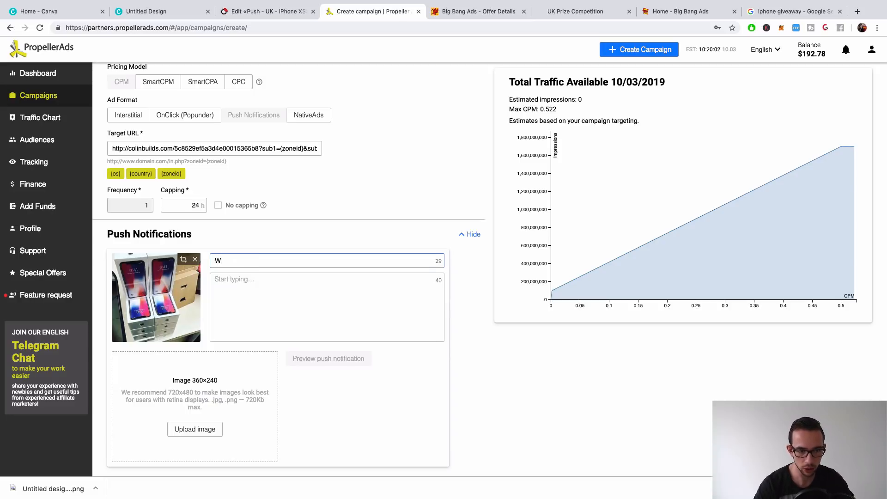
text(anr)
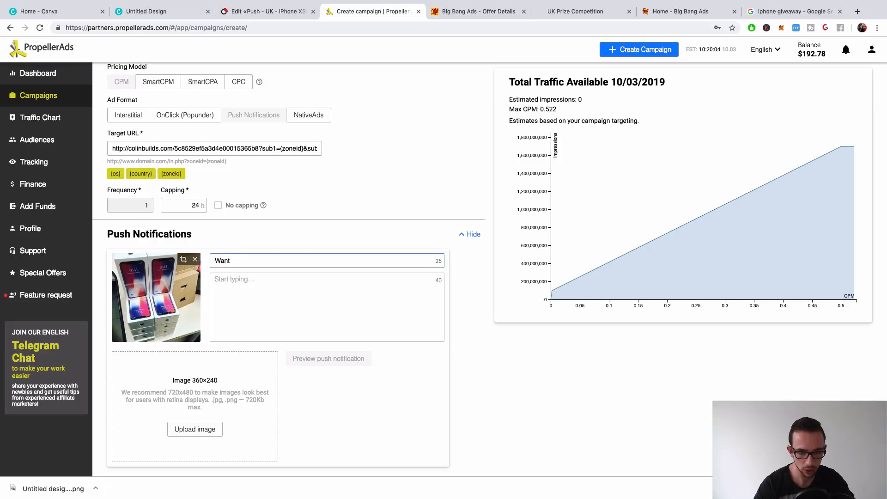
text( The New i)
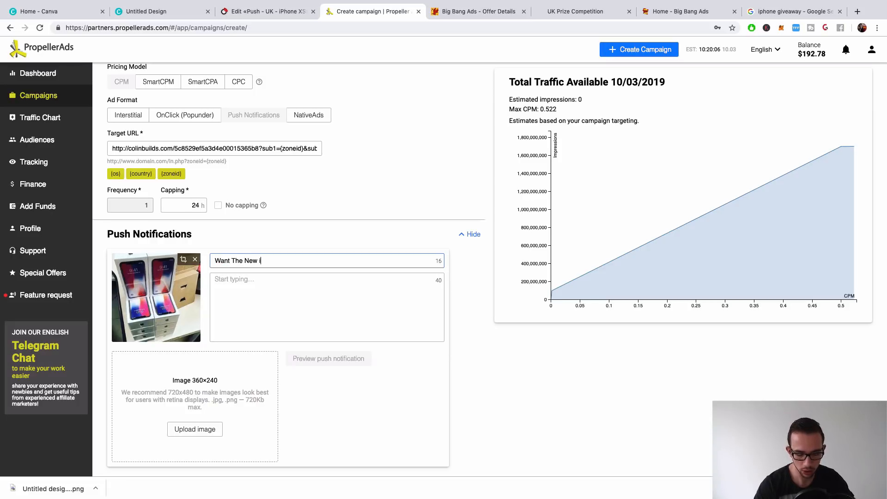
text(Phone  XS)
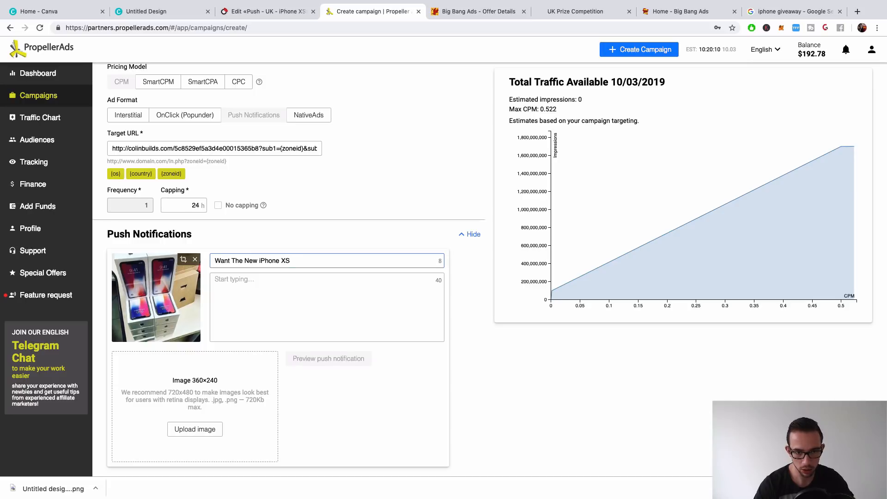
text( For Free)
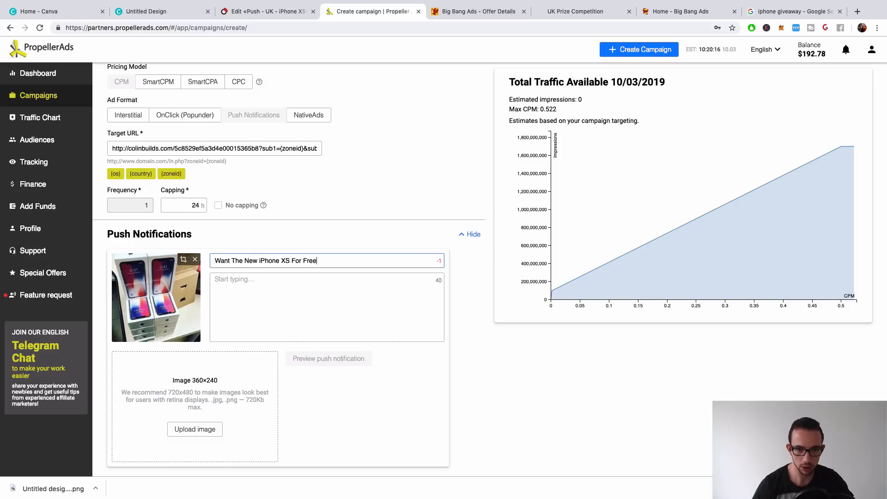
- Remove "XS" from the notification title so it reads "Want The New iPhone For Free"
double_click(286, 260)
key(BackSpace)
key(BackSpace)
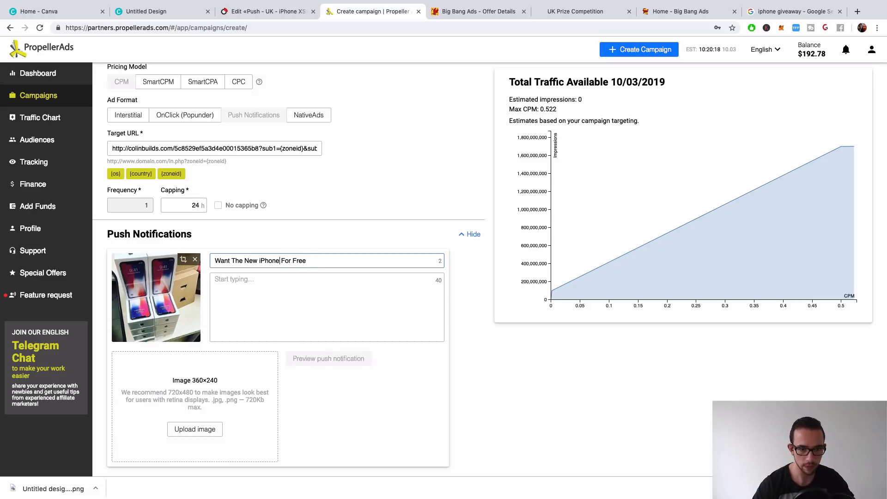
- Add a question mark so the notification title reads "Want The New iPhone For Free?"
click(321, 263)
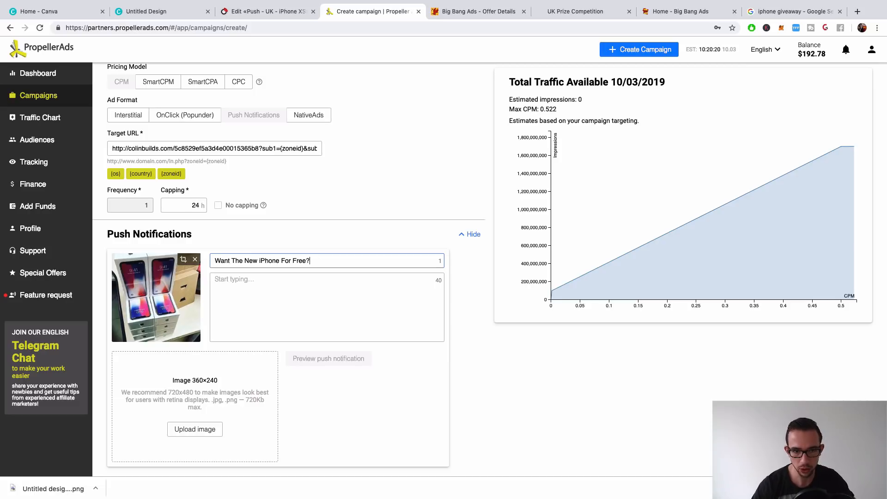
key(Tab)
text(W)
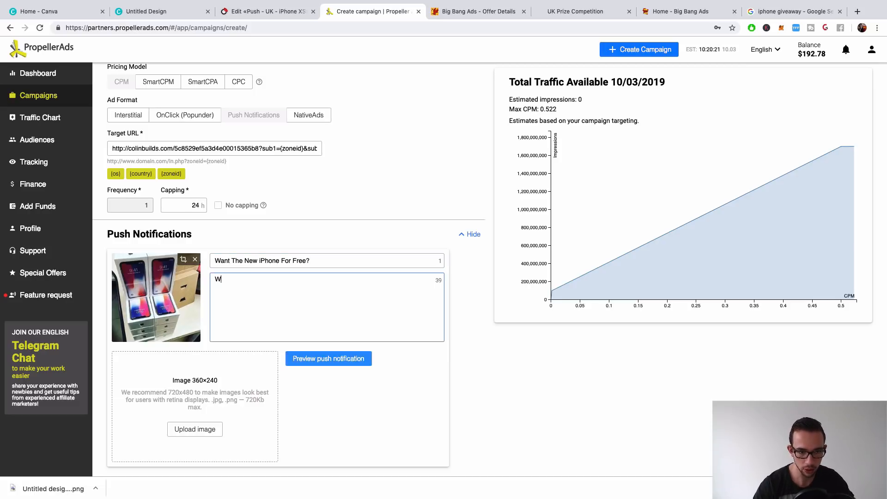
text(e are giving away)
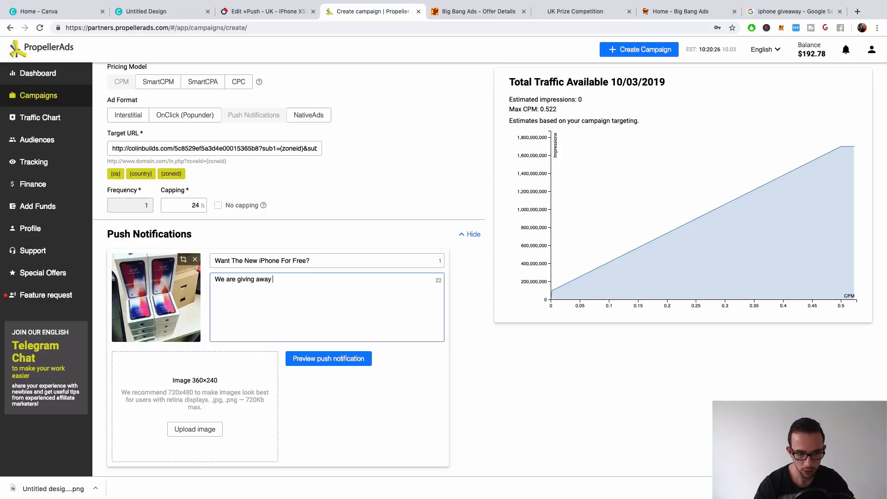
text( 10 )
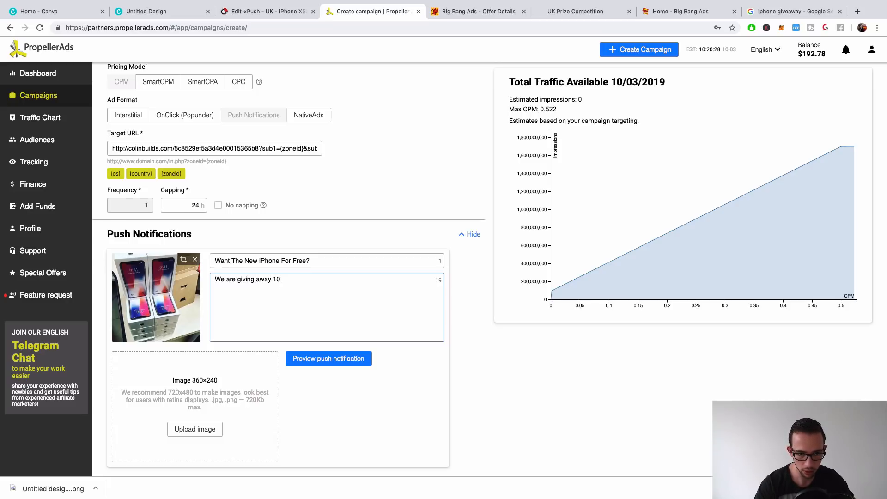
text(iPho)
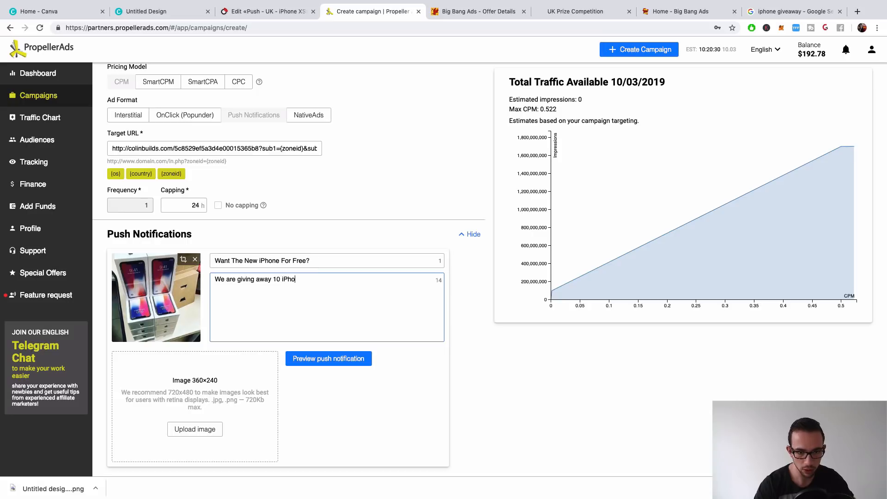
text(nes in the next)
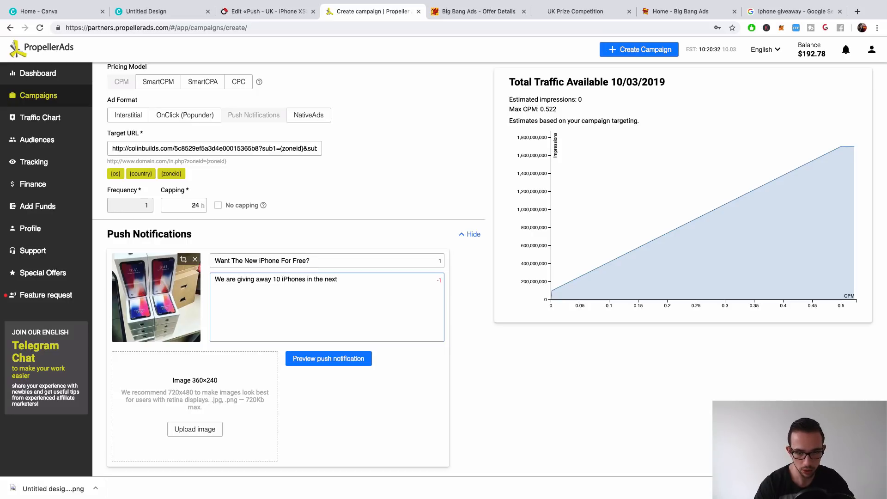
key(BackSpace)
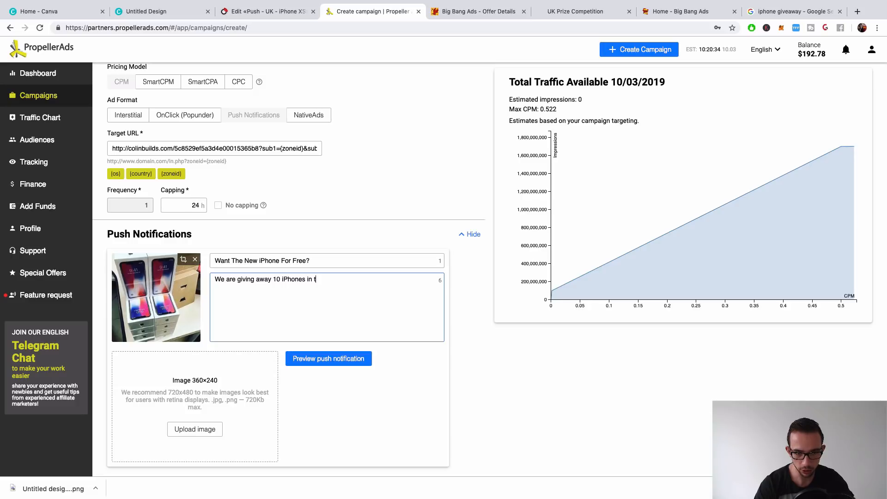
key(super+a)
key(BackSpace)
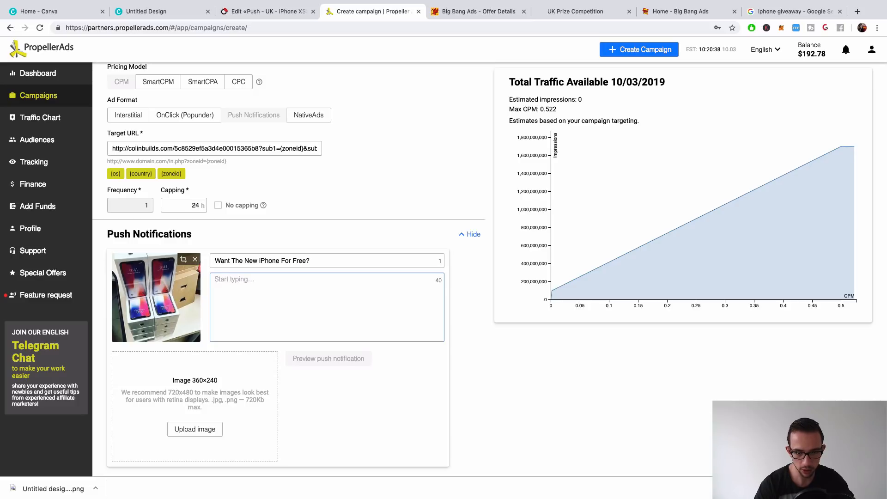
- Enter "Giving away 10 in the next hour!" as the push notification message
text(G)
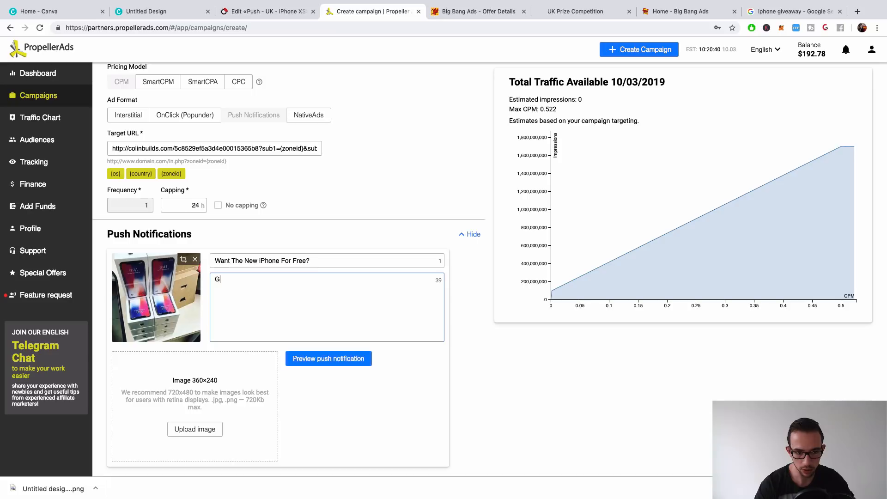
text(iving)
key(BackSpace)
key(BackSpace)
key(BackSpace)
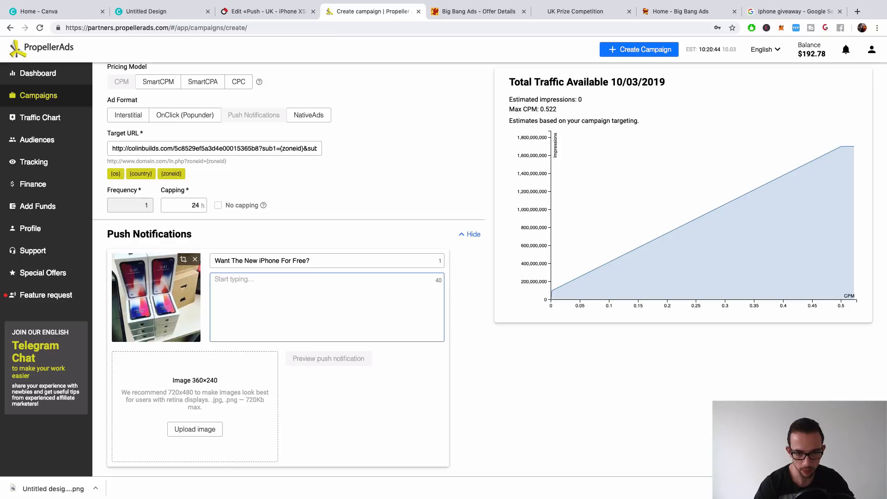
text(Giving away 10 i)
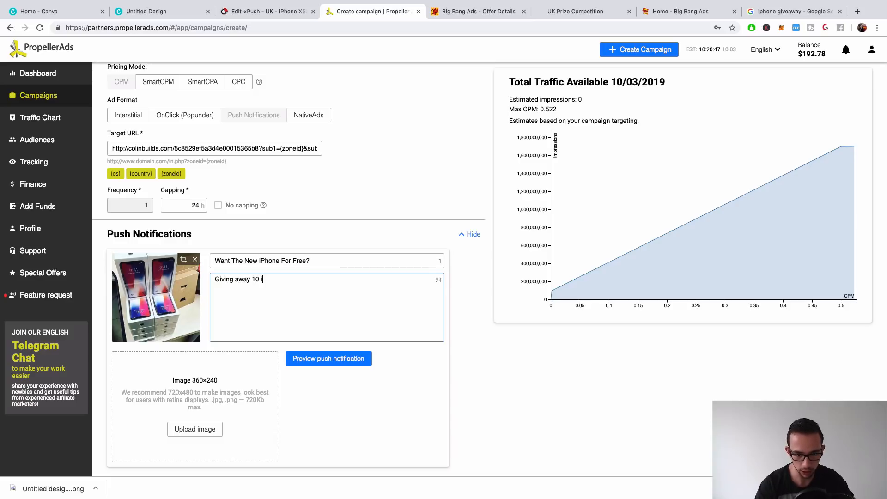
text(n the next hour!)
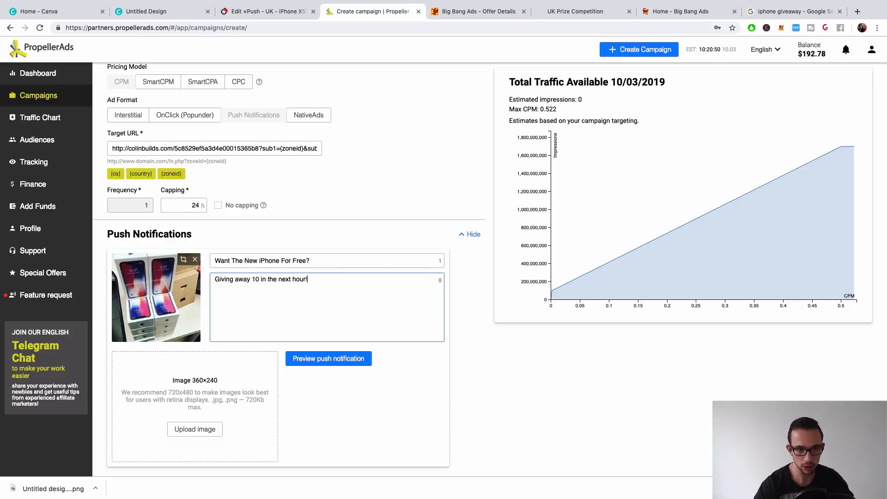
- Preview the push notification, allowing the site to show notifications in the browser
click(352, 363)
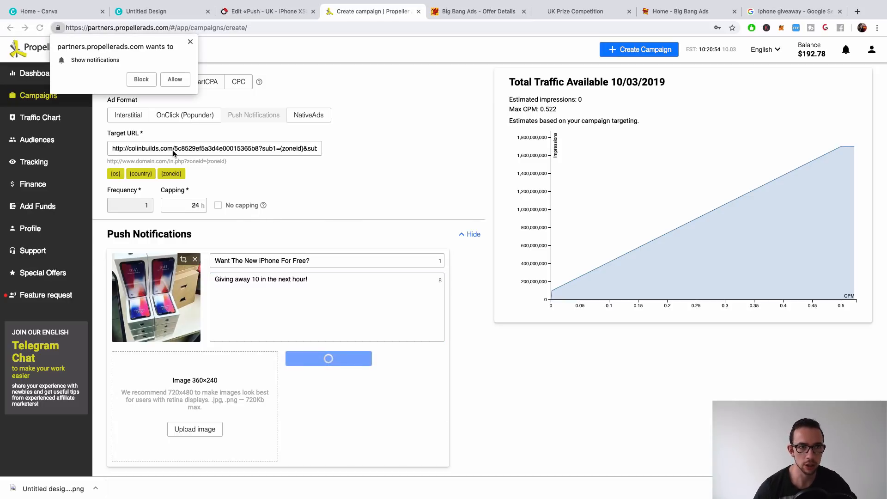
click(175, 80)
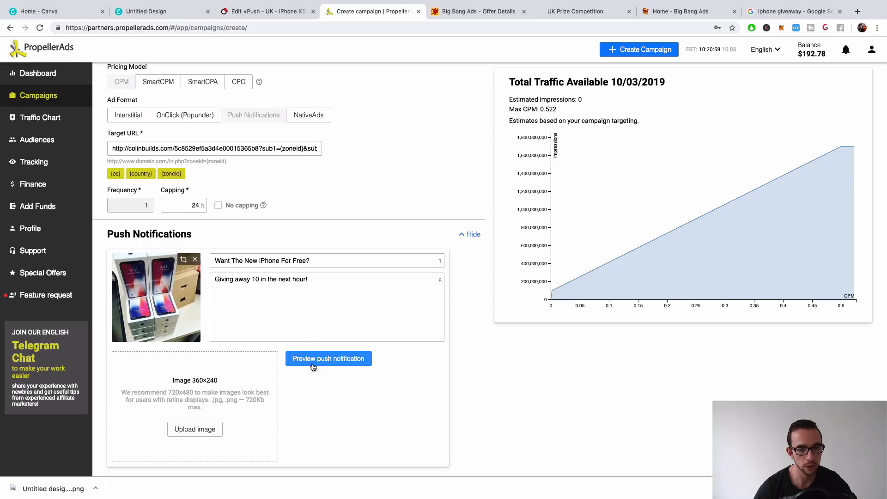
click(313, 367)
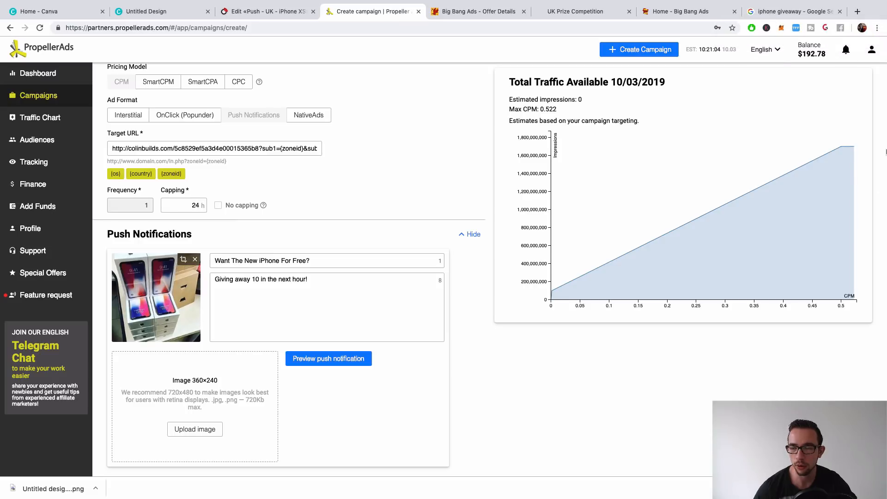
click(336, 361)
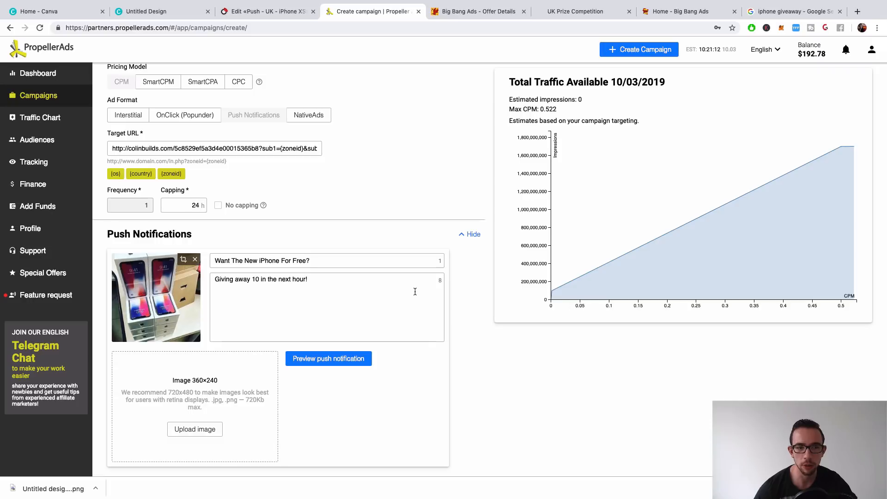
- Set User Activity to Medium and examine the maximum CPM in the traffic estimate
scroll(326, 251, down, 6)
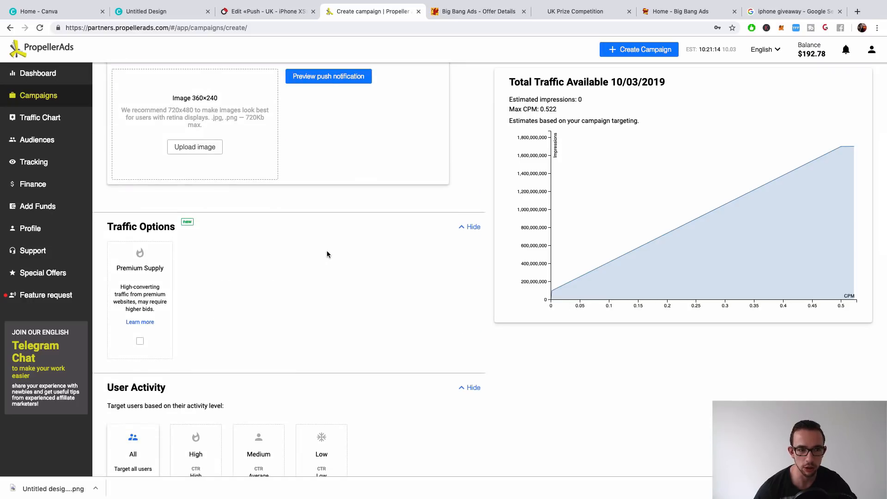
scroll(326, 251, down, 2)
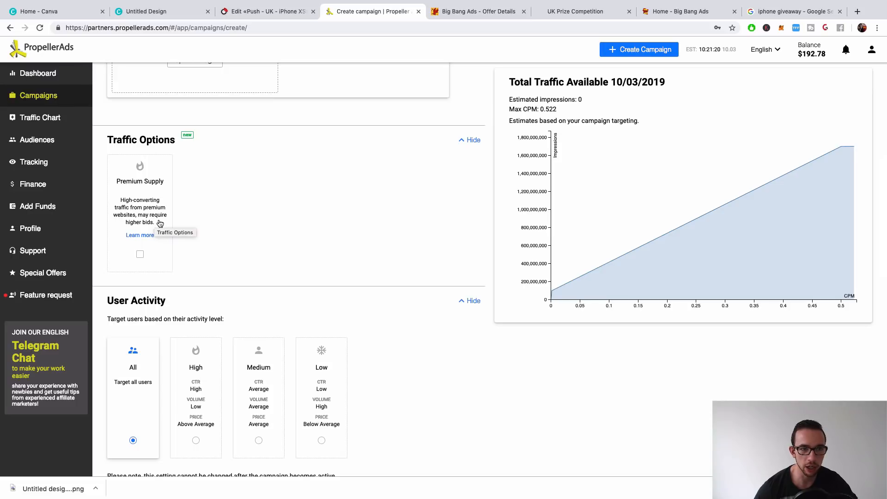
scroll(390, 260, down, 3)
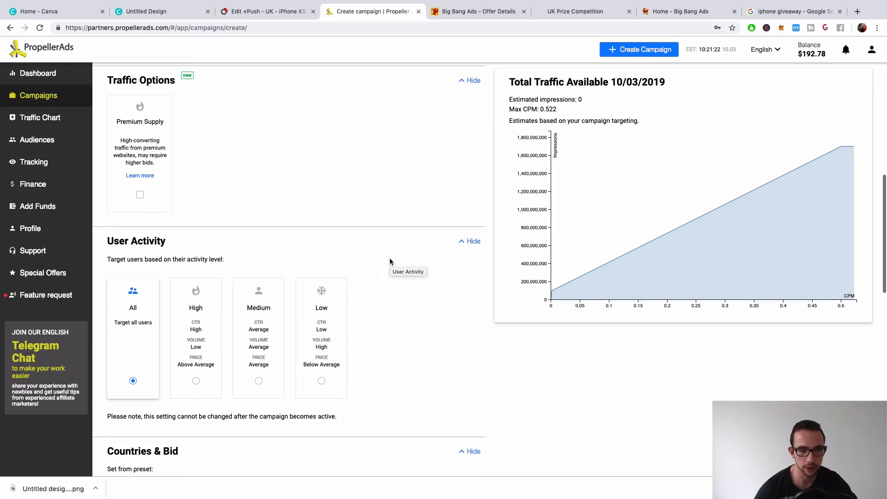
scroll(390, 262, down, 2)
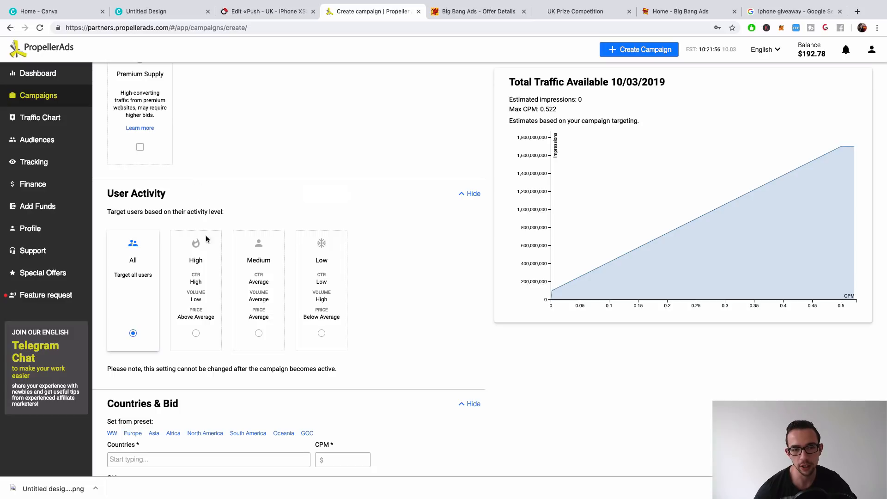
click(257, 335)
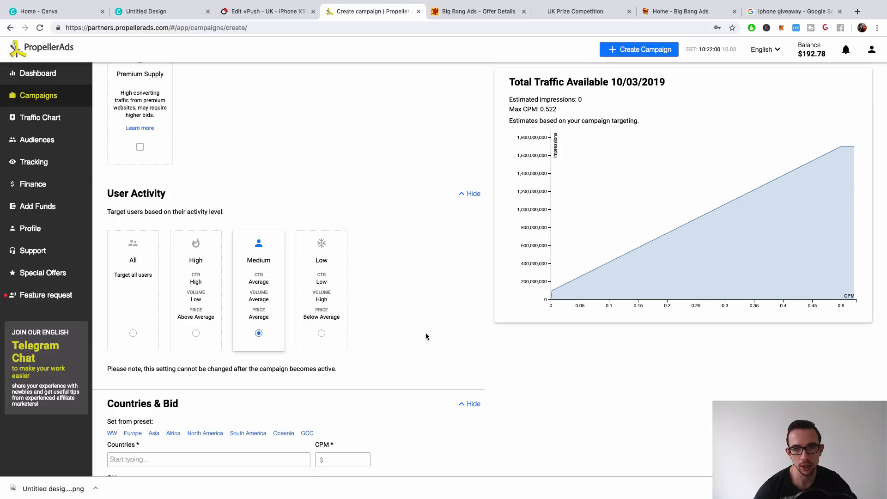
scroll(426, 333, down, 1)
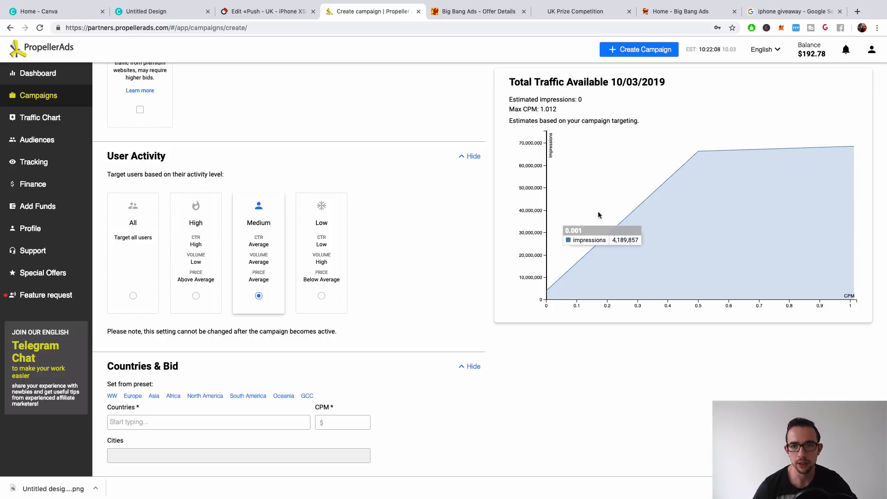
drag(508, 109, 539, 107)
click(544, 106)
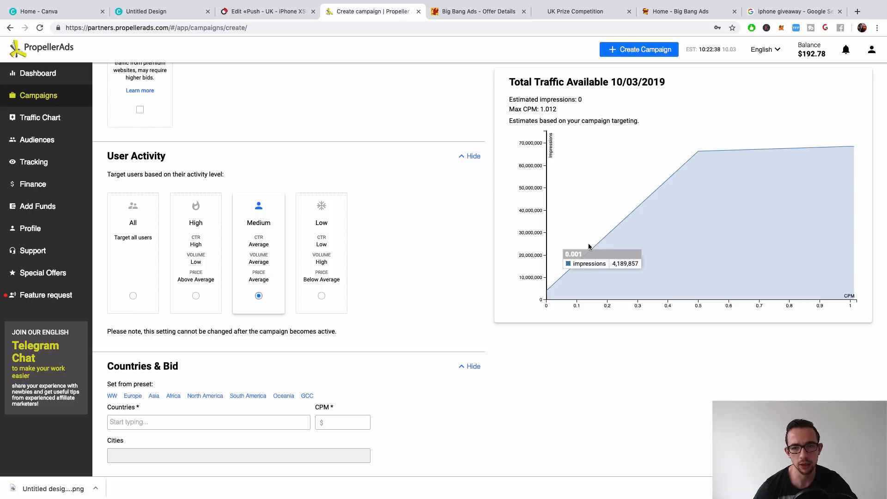
- Set User Activity to Low and examine the impressions available along the CPM range of the traffic chart
click(322, 296)
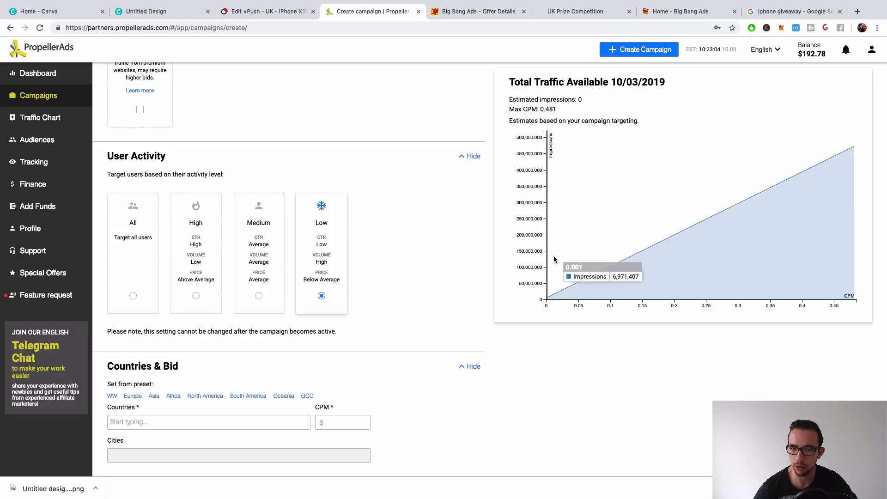
scroll(706, 221, up, 1)
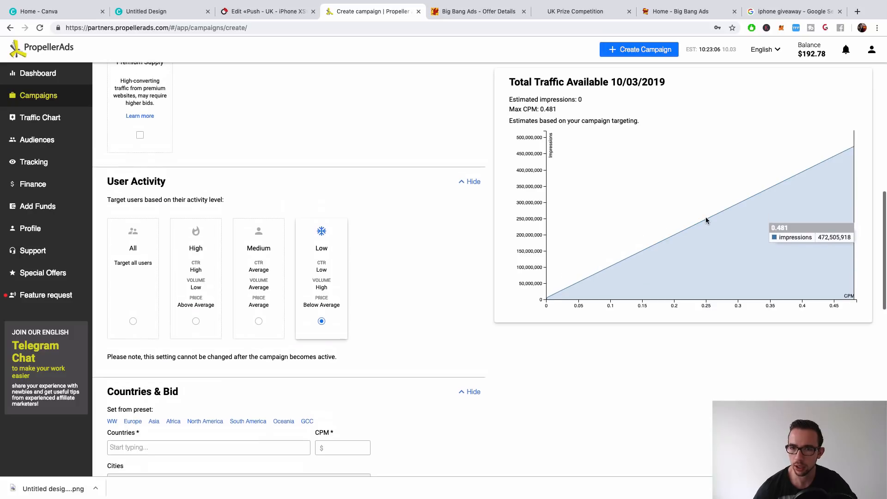
scroll(706, 220, down, 2)
scroll(697, 257, up, 1)
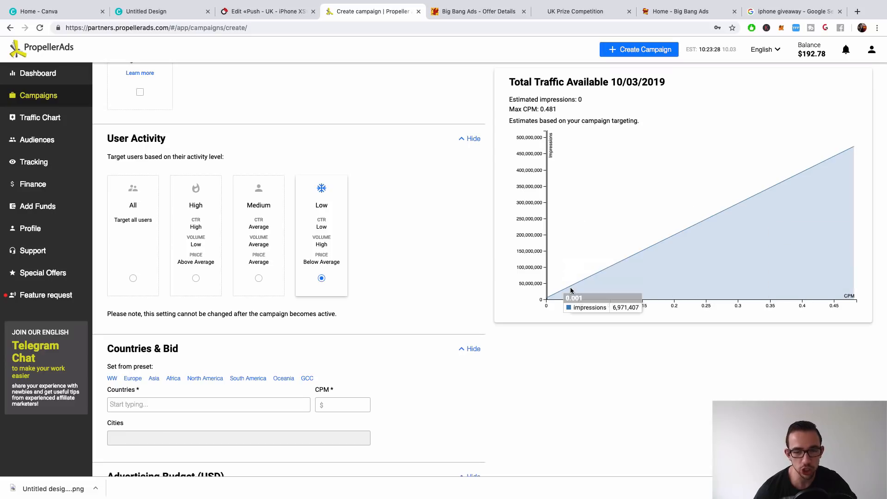
- Compare the traffic estimates for Medium and High user activity, examining the maximum CPM and the impressions curve
click(259, 279)
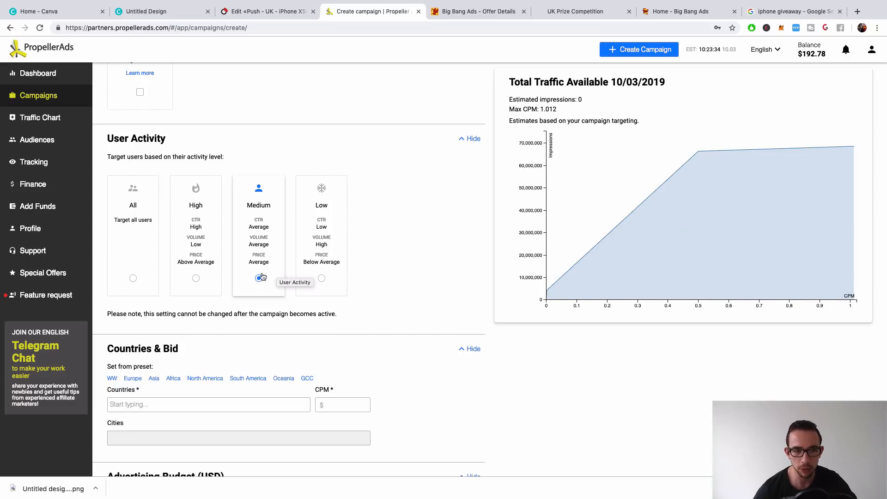
click(196, 278)
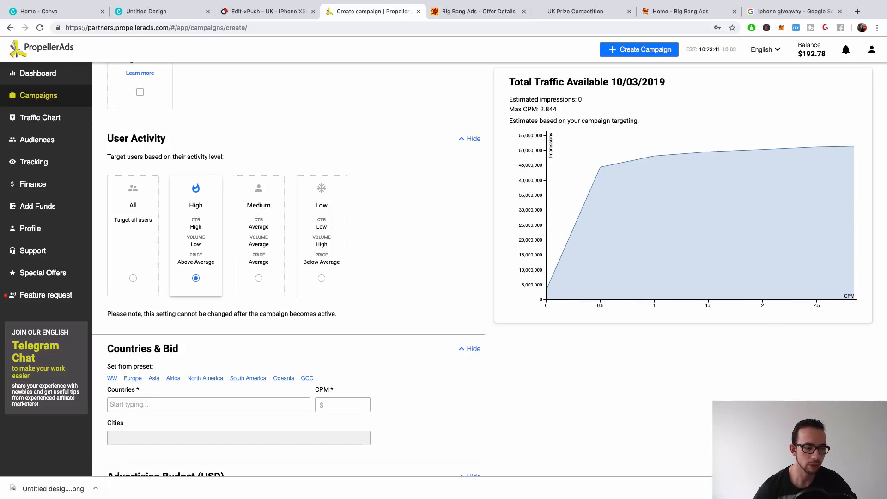
mouse_move(712, 209)
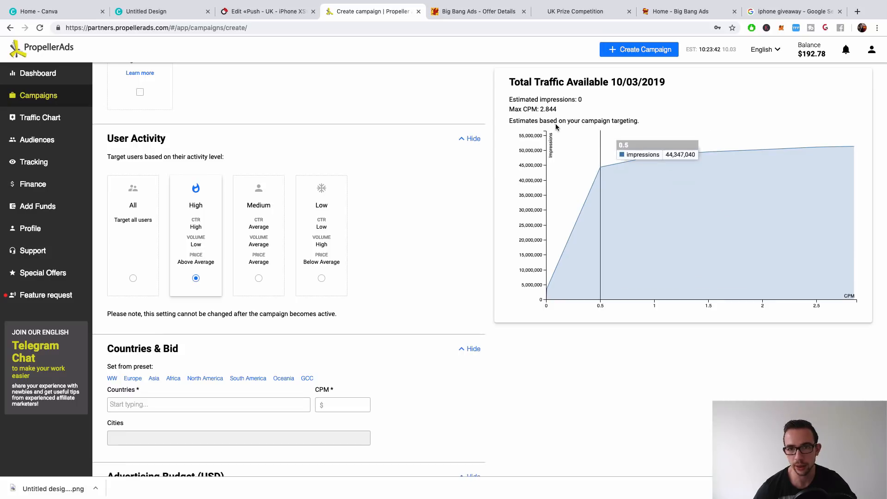
mouse_move(845, 152)
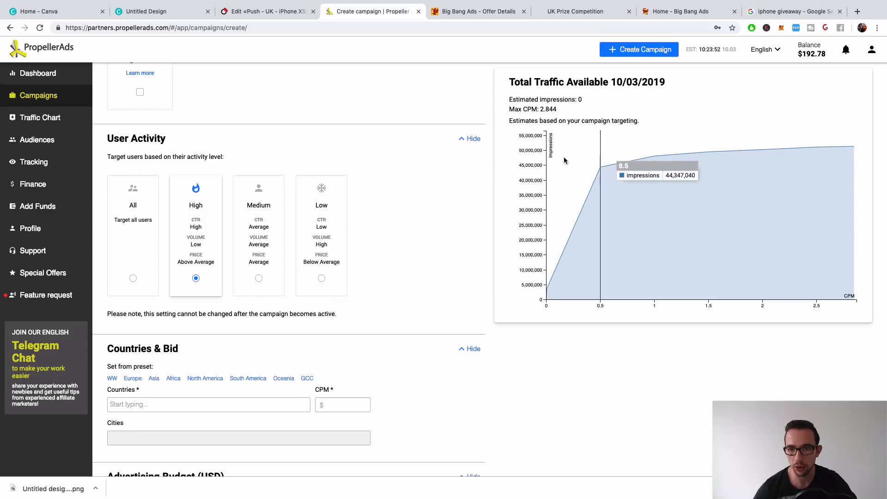
- Set User Activity to All so the campaign targets all users
scroll(264, 333, down, 3)
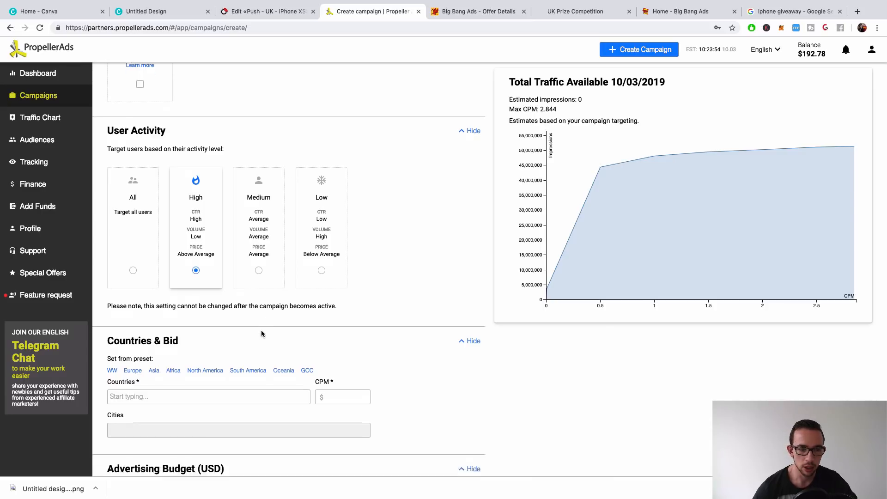
click(153, 283)
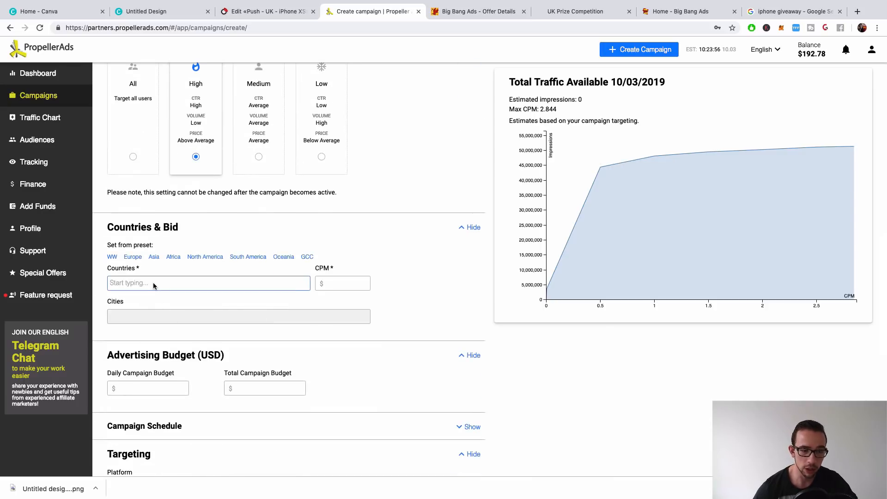
click(133, 156)
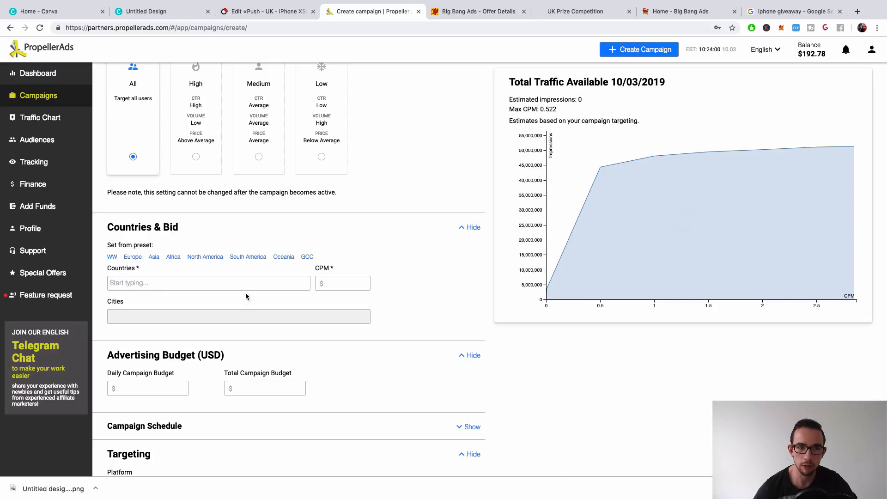
scroll(322, 151, up, 2)
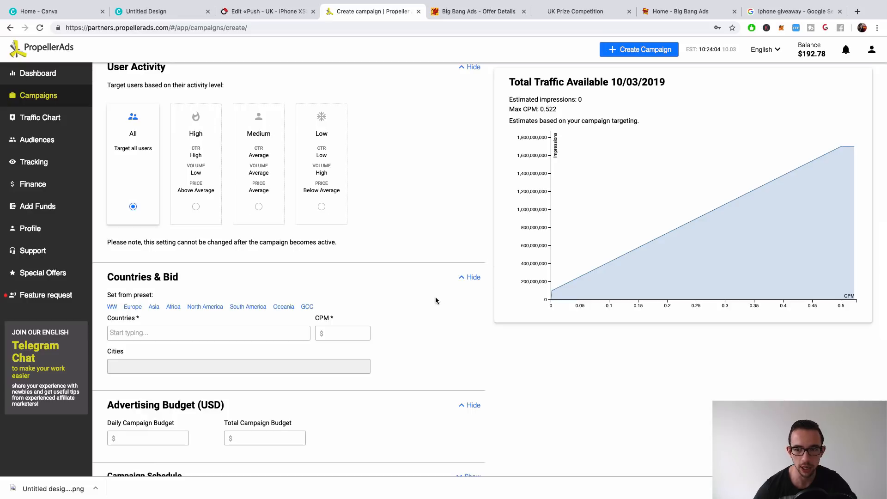
- Add United Kingdom as the campaign's target country
scroll(407, 302, down, 1)
click(247, 310)
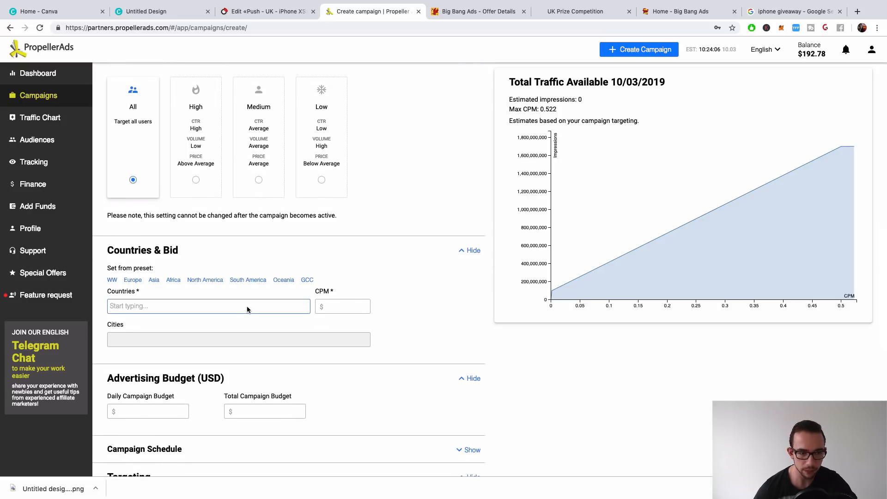
text(uni)
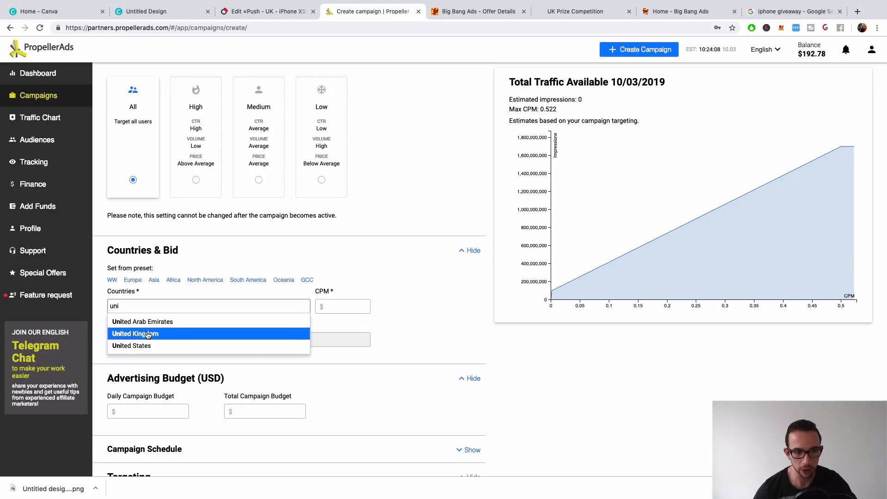
click(146, 333)
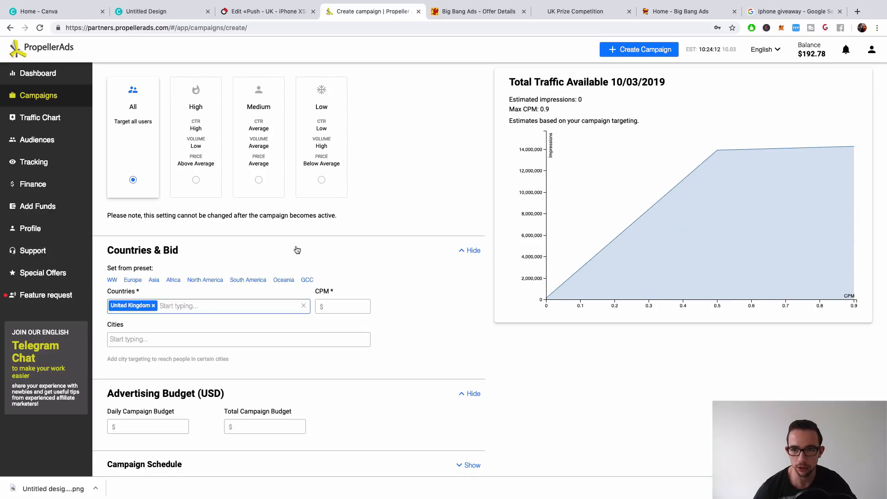
- Examine the maximum CPM and impressions curve for the United Kingdom, and set the CPM bid to 0.6
drag(540, 110, 560, 110)
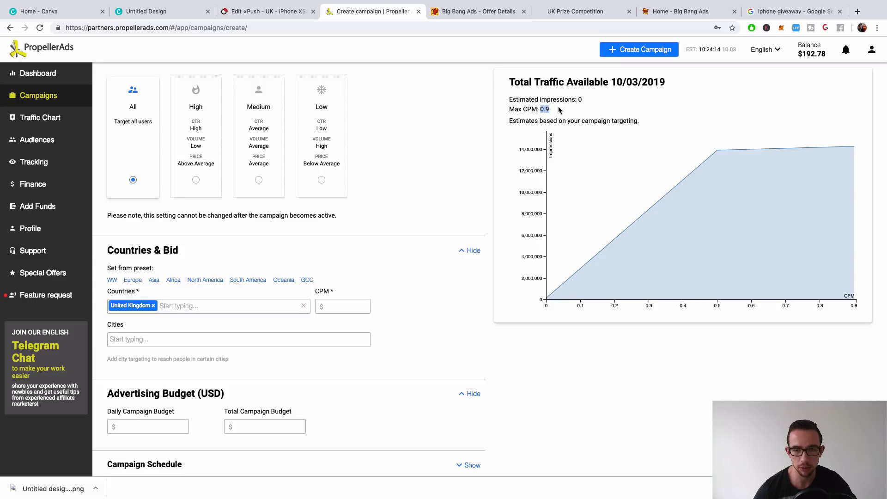
click(559, 110)
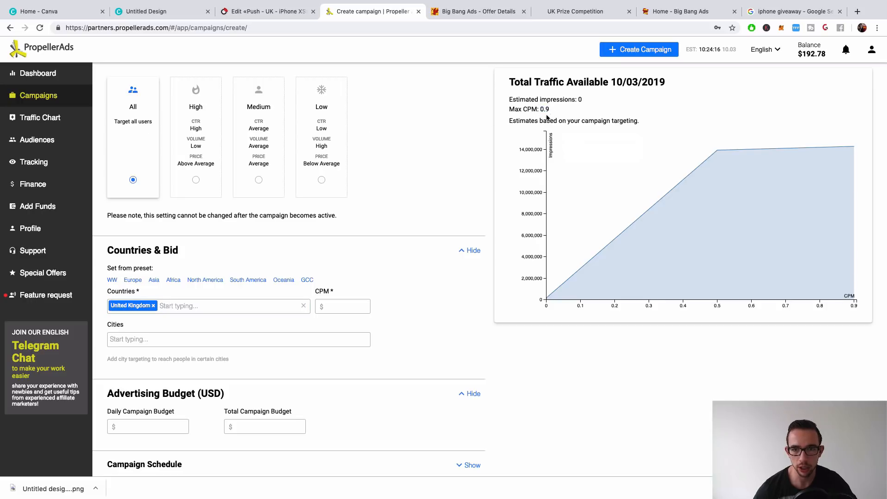
mouse_move(801, 174)
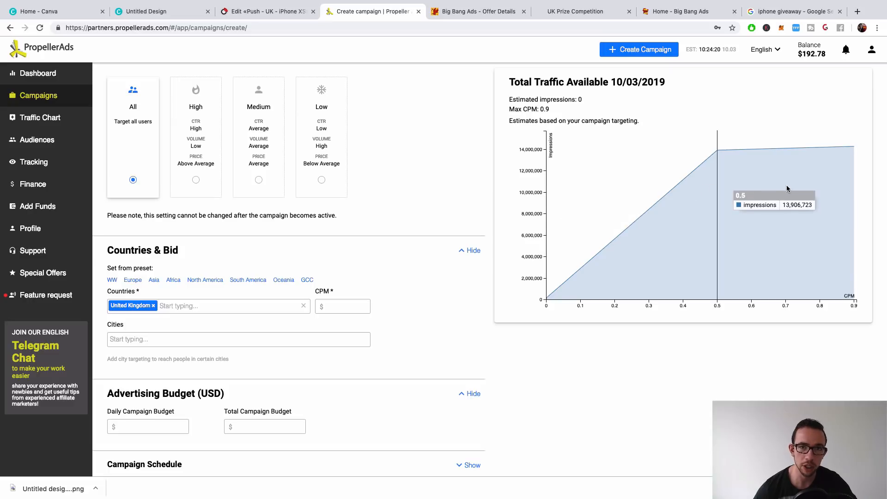
click(327, 304)
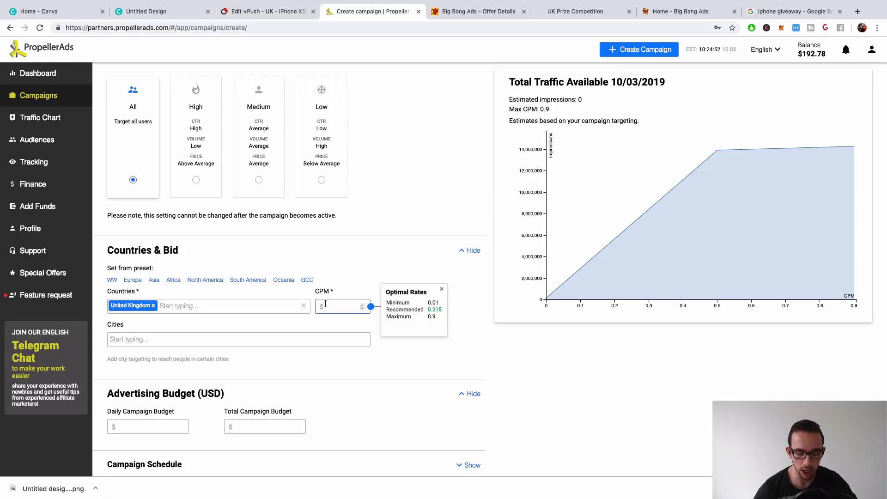
text(0.6)
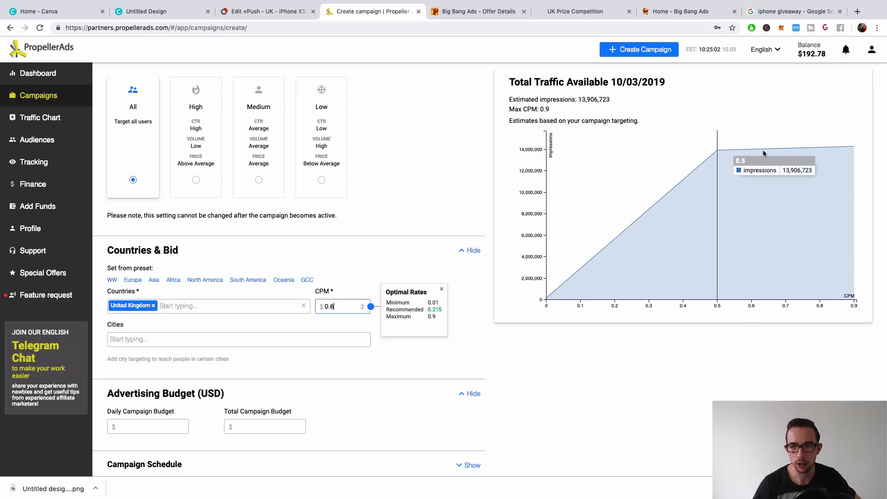
click(462, 225)
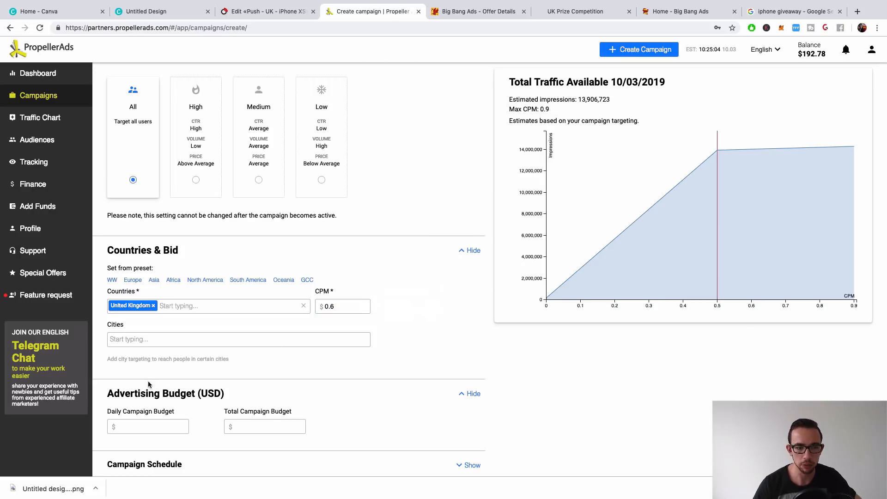
click(156, 341)
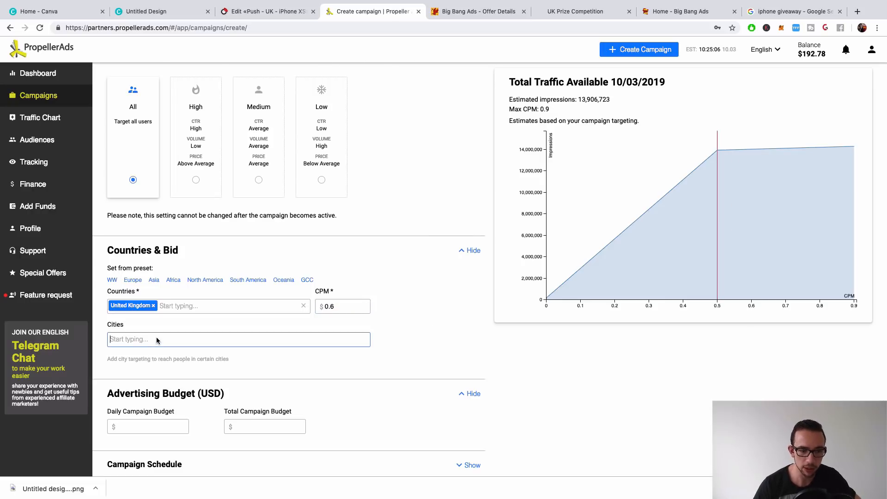
- Set both the daily and the total campaign budget to $50
scroll(156, 337, down, 3)
click(151, 301)
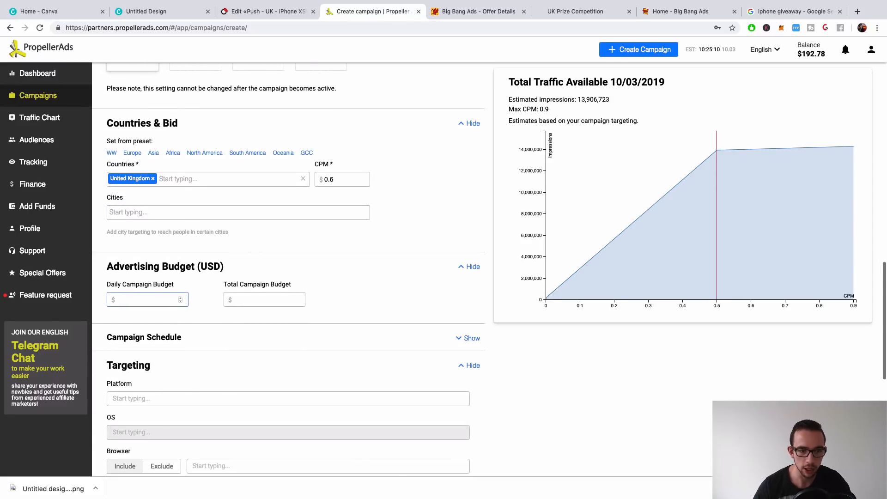
text(5)
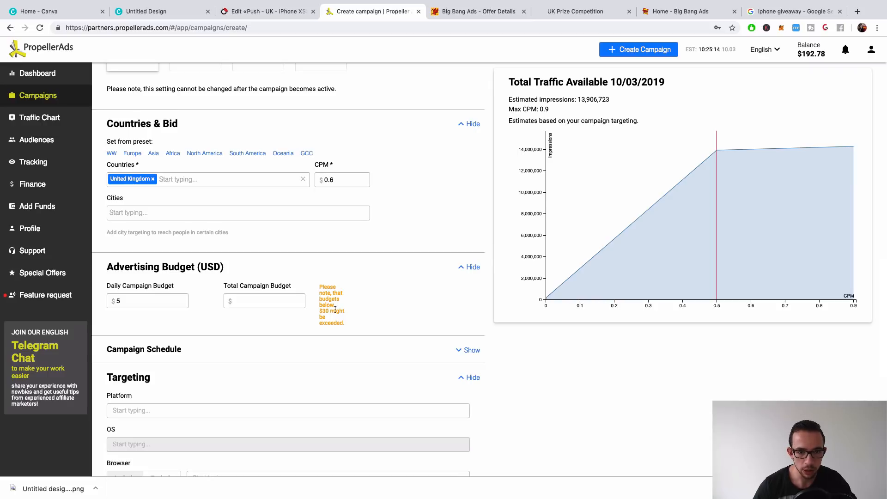
double_click(178, 301)
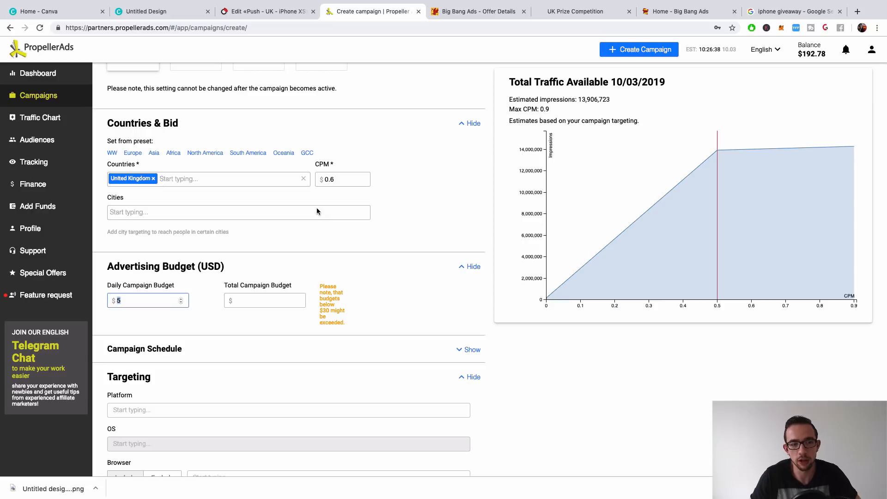
text(50)
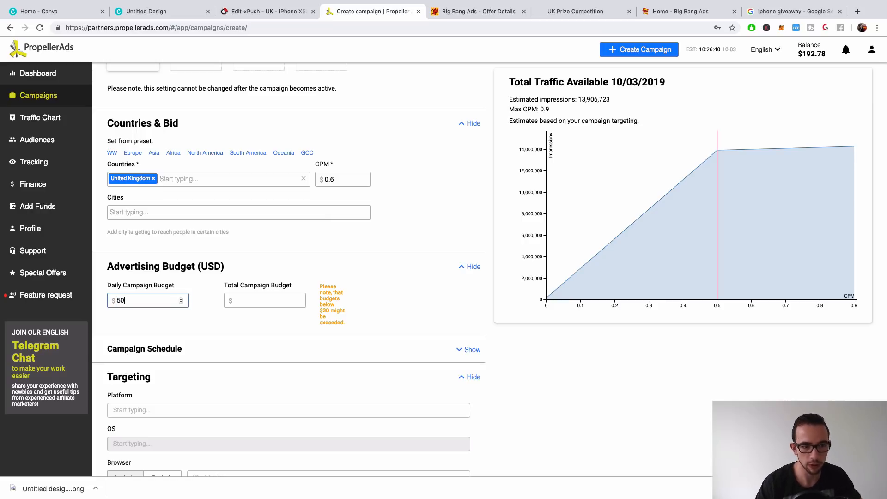
key(Tab)
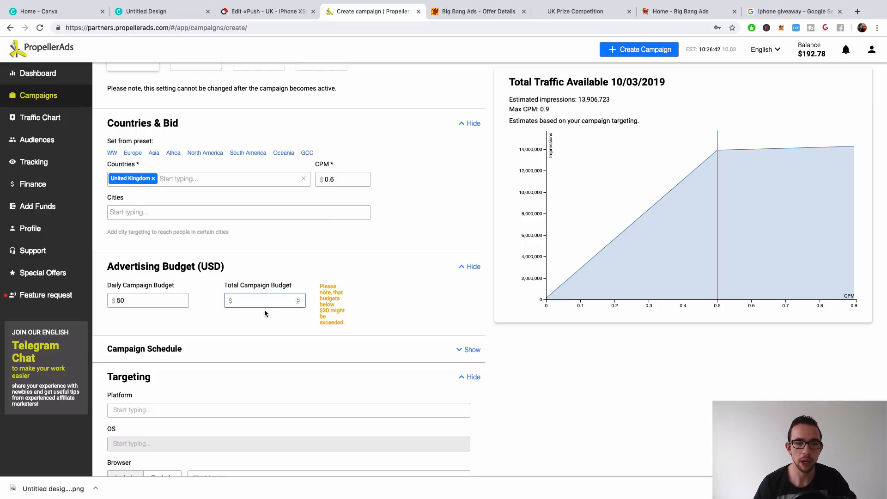
text(5)
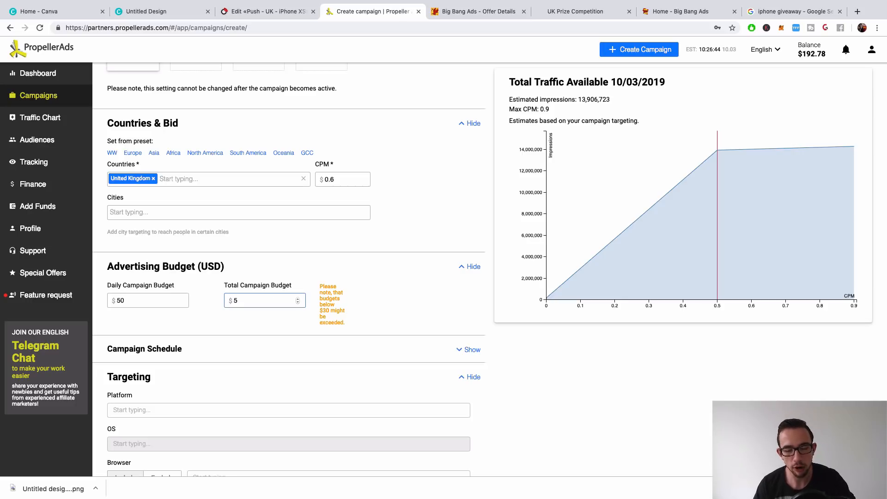
text(0)
click(358, 264)
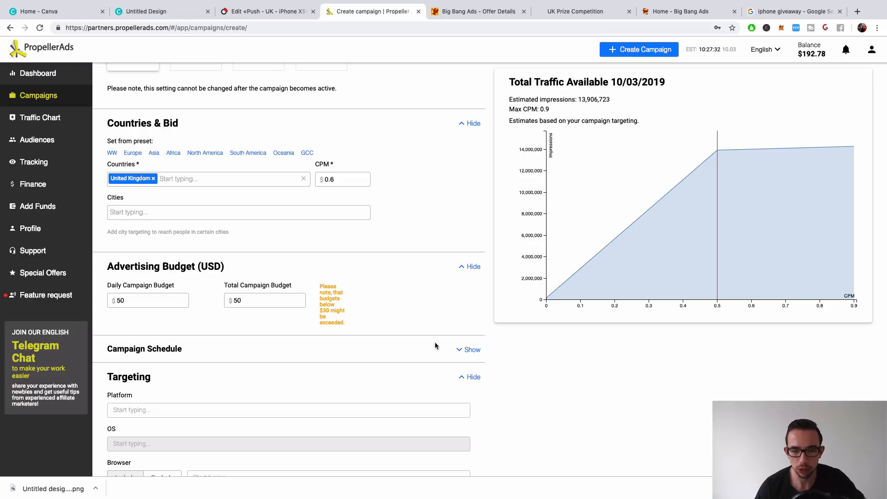
- Review the campaign schedule's timezone and weekly hour grid, and collapse the section
click(466, 349)
scroll(395, 360, down, 4)
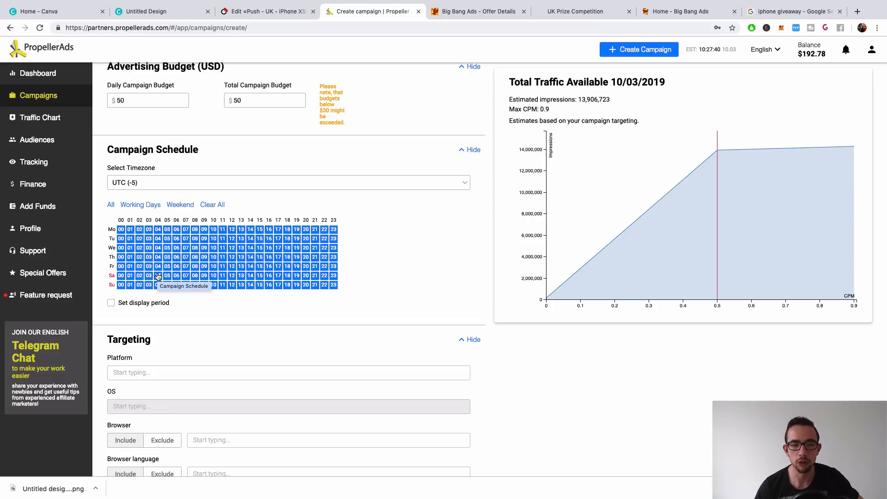
click(474, 150)
- Target the Mobile platform and check its effect on the traffic estimate
click(190, 210)
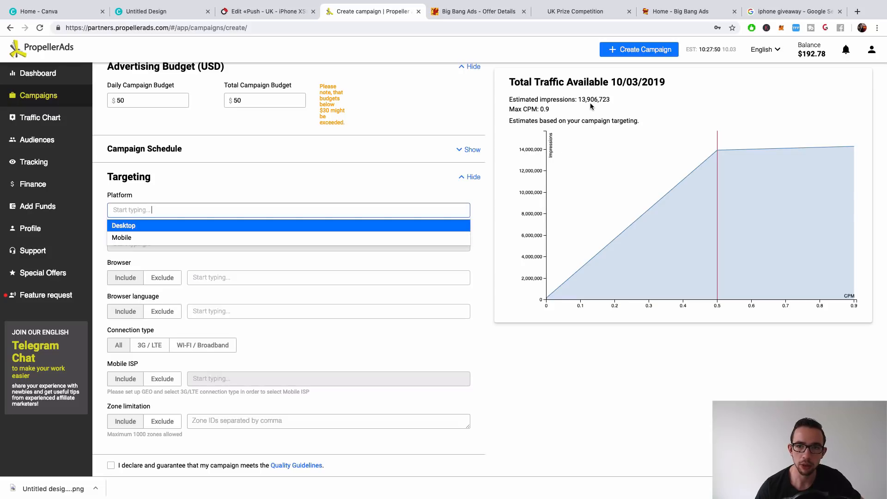
click(174, 238)
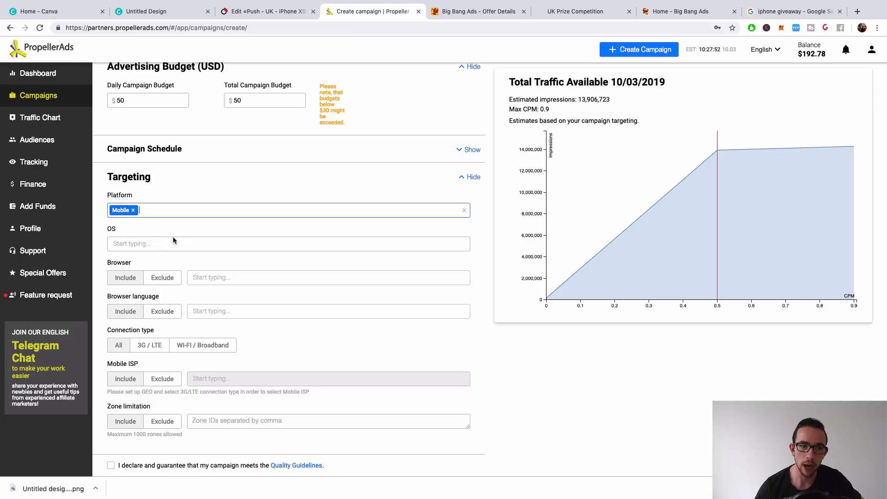
click(362, 157)
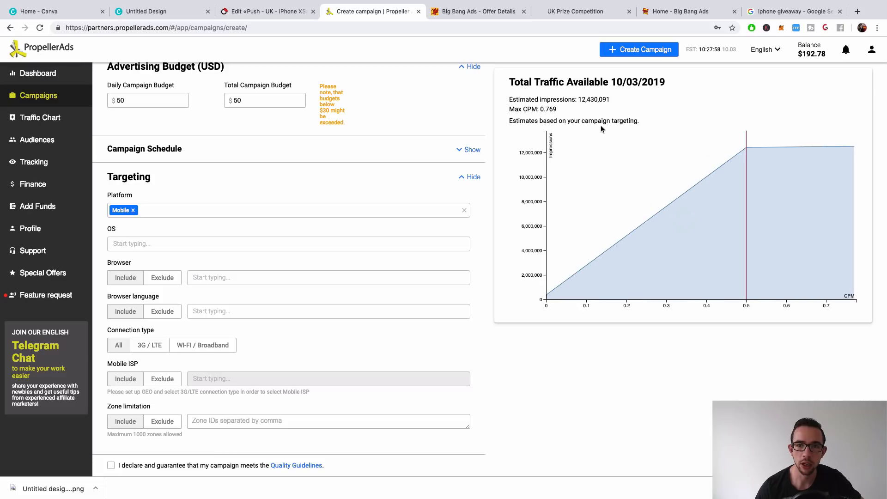
- Replace the Mobile platform with Desktop and examine the estimated impressions and maximum CPM for comparison
click(133, 210)
click(139, 212)
click(134, 223)
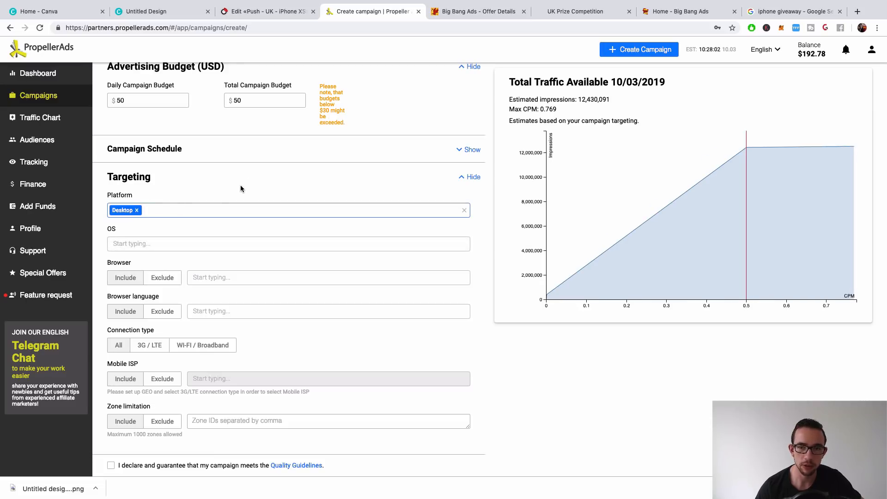
click(260, 186)
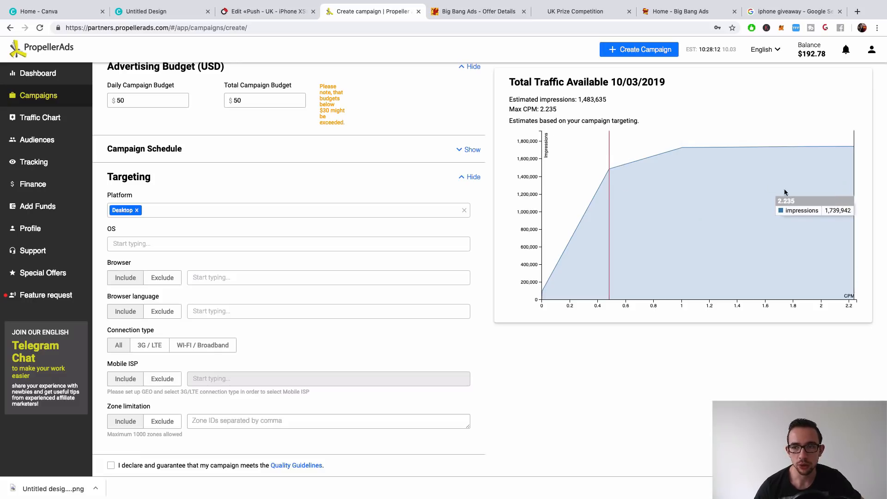
- Replace the Desktop platform with Mobile and set the OS targeting to Android
click(137, 210)
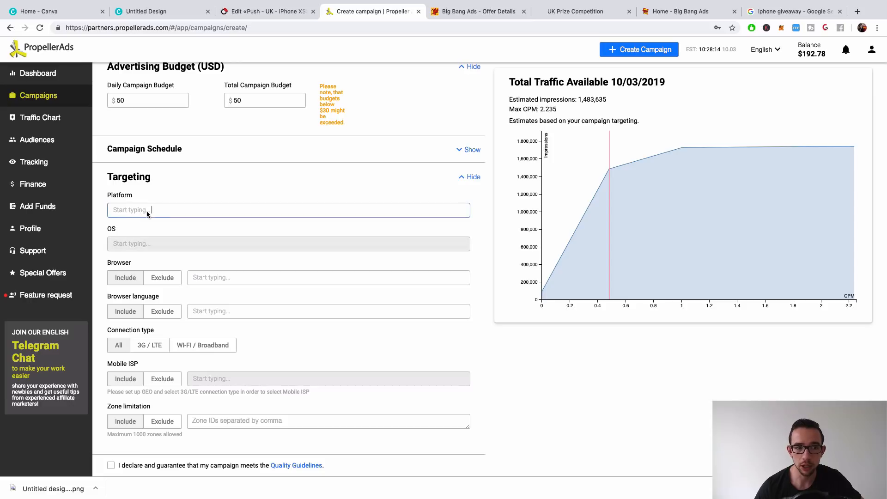
click(146, 211)
click(127, 237)
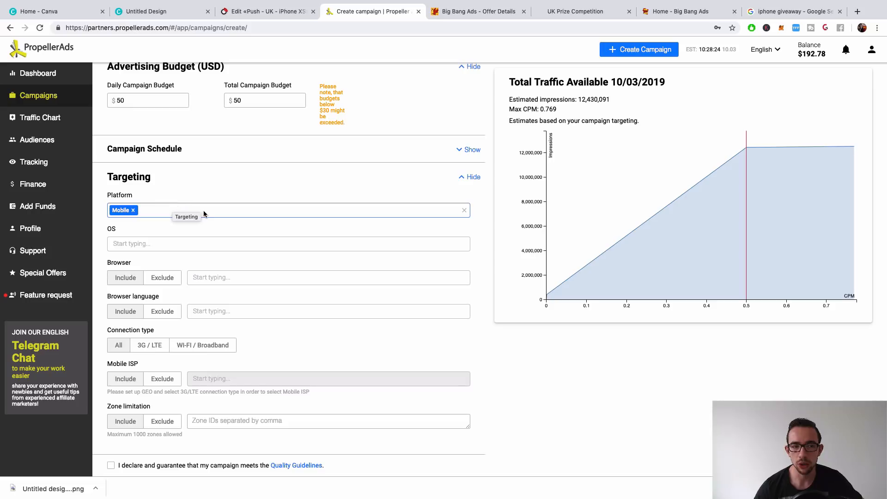
click(184, 243)
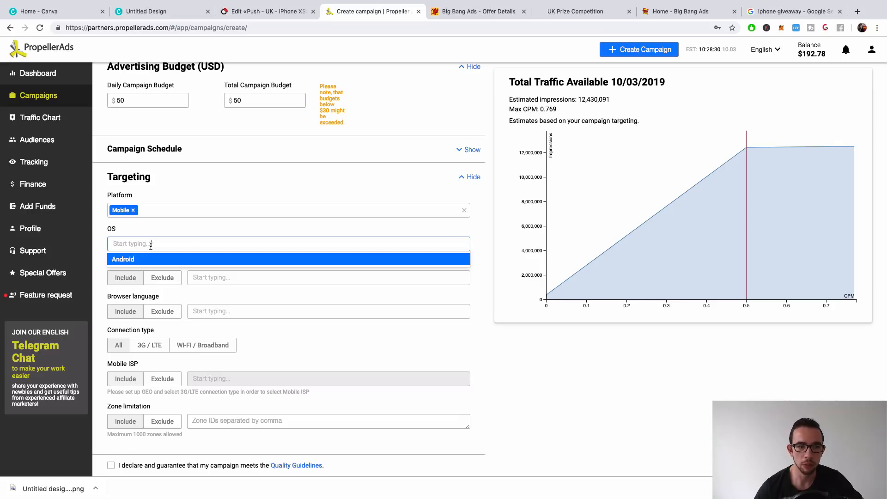
click(152, 260)
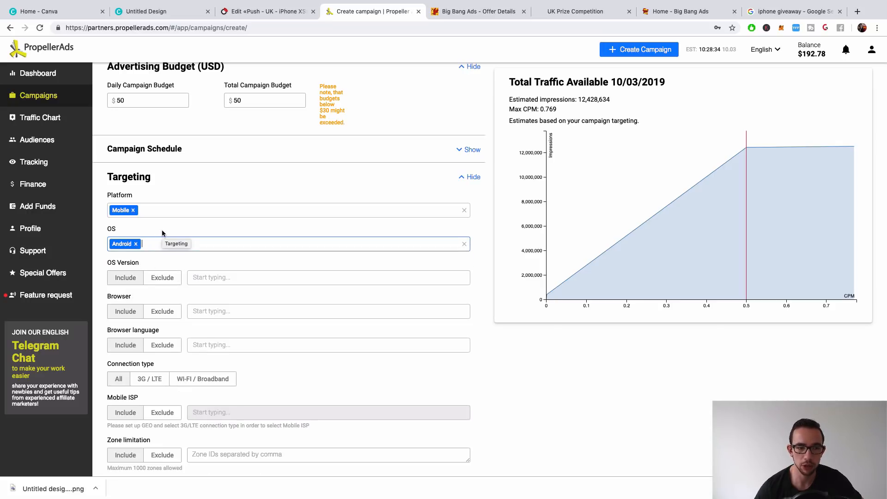
- Examine the estimated impressions for Android mobile traffic and the OS versions and other targeting options available
scroll(160, 292, down, 1)
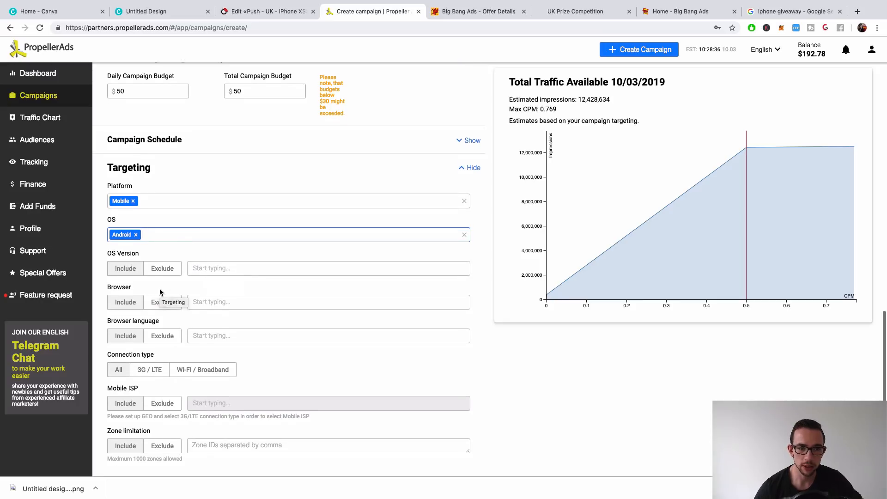
scroll(160, 292, down, 1)
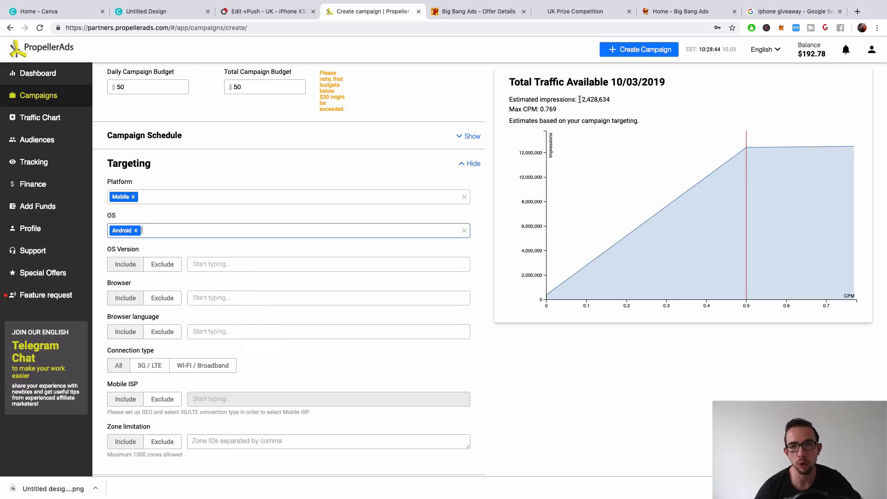
double_click(597, 99)
drag(582, 100, 626, 101)
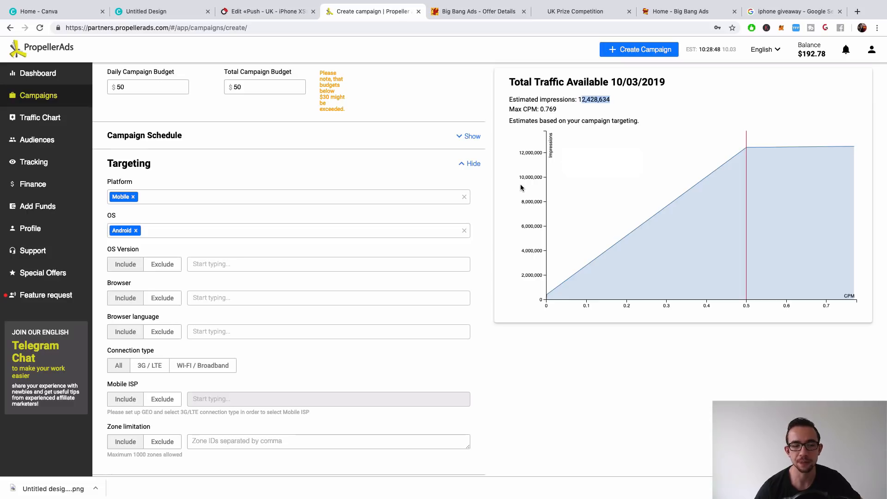
scroll(148, 277, down, 2)
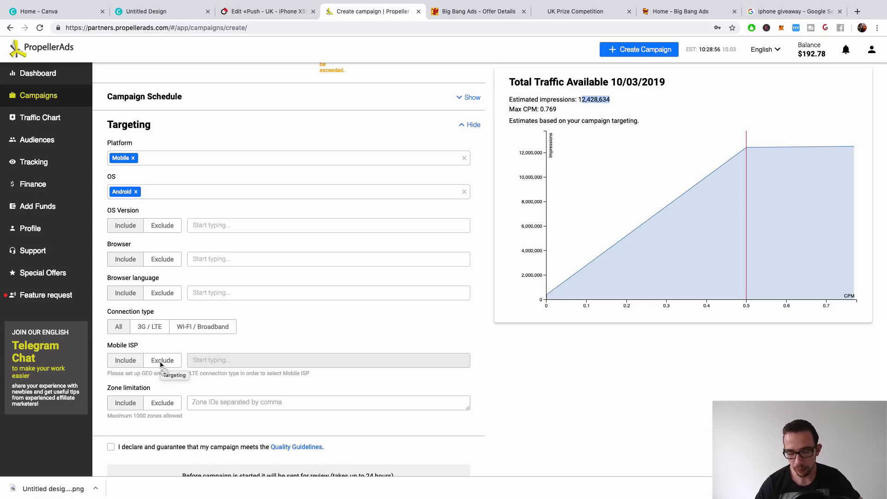
click(210, 227)
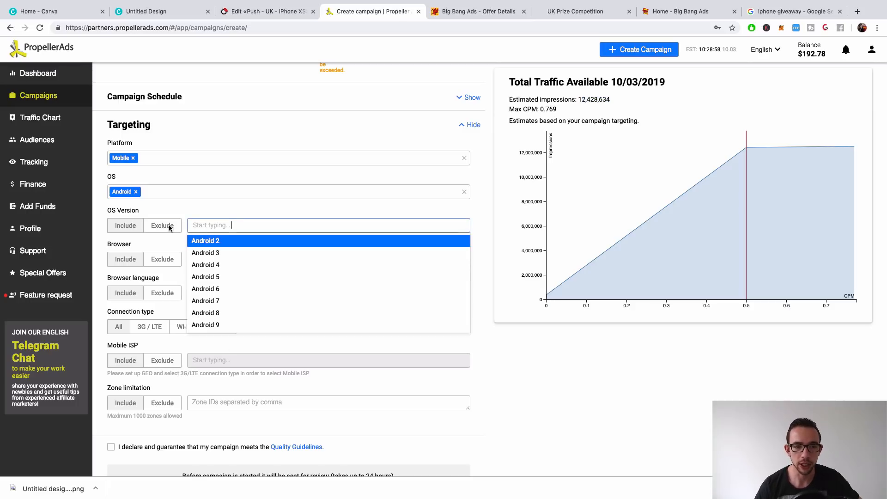
scroll(245, 305, down, 3)
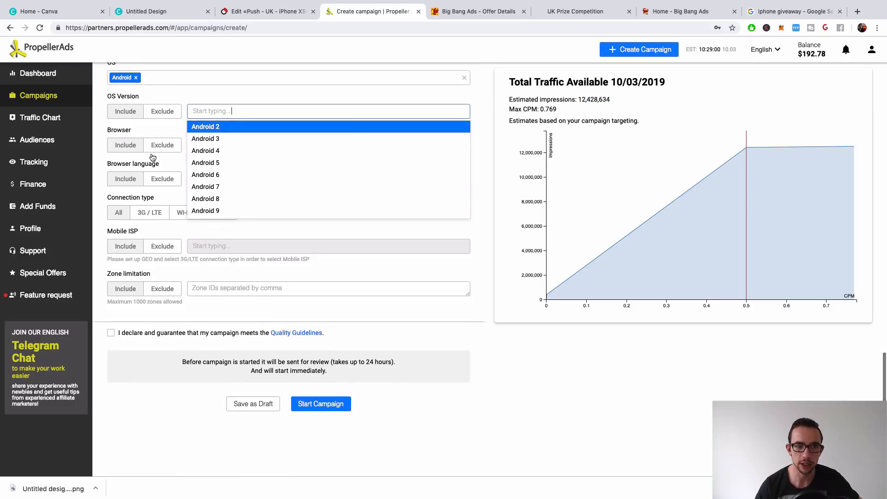
click(104, 166)
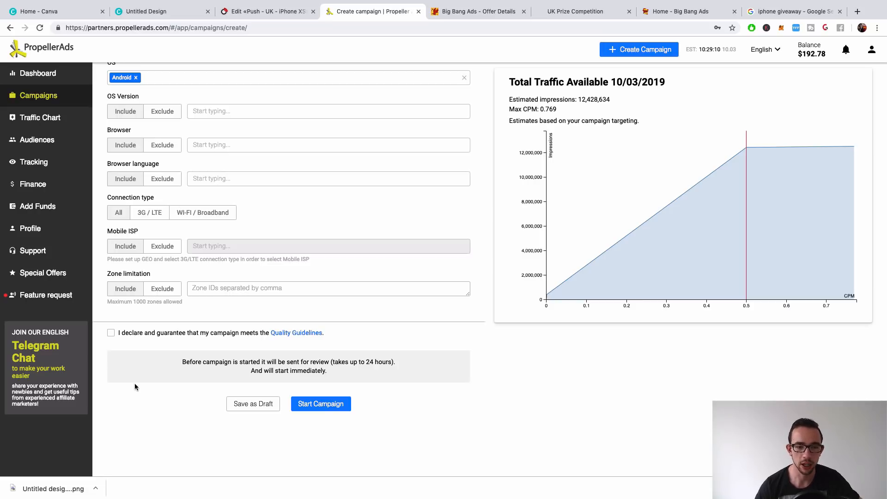
- Declare that the campaign meets the Quality Guidelines
click(111, 333)
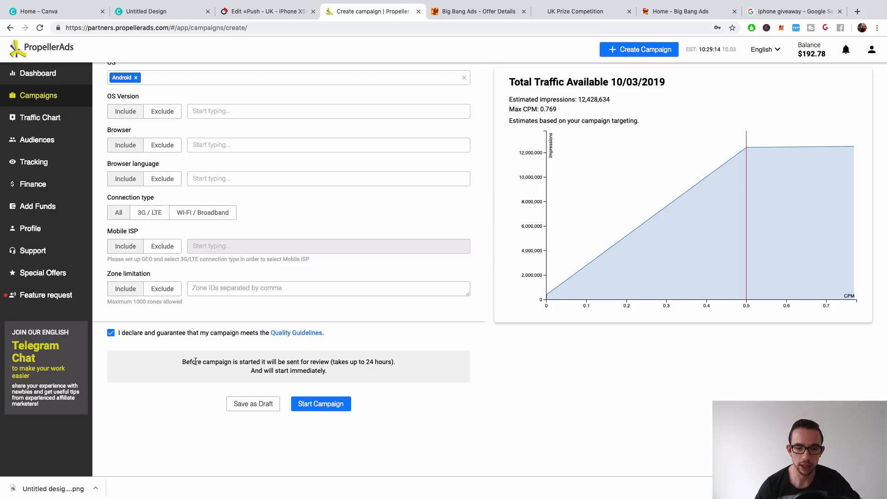
- Review the campaign's review-time notice, target URL, push notification message, country bid and budget settings before starting it
drag(183, 362, 396, 365)
click(269, 383)
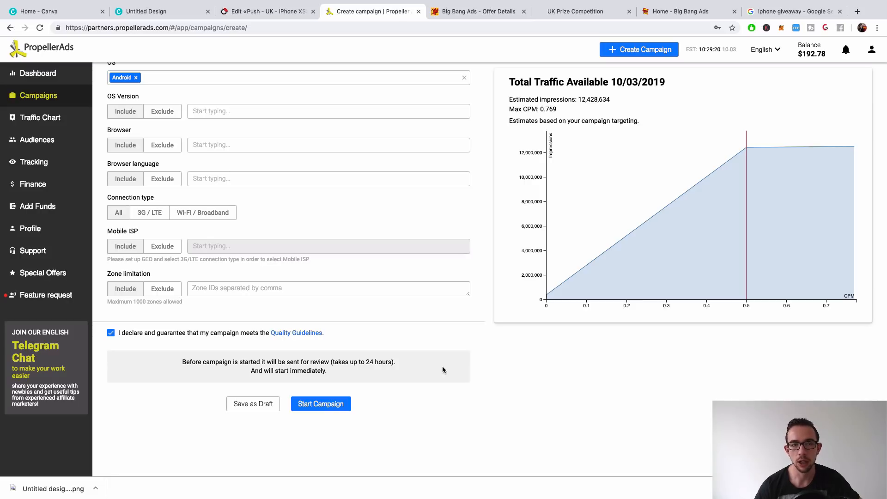
scroll(442, 367, up, 15)
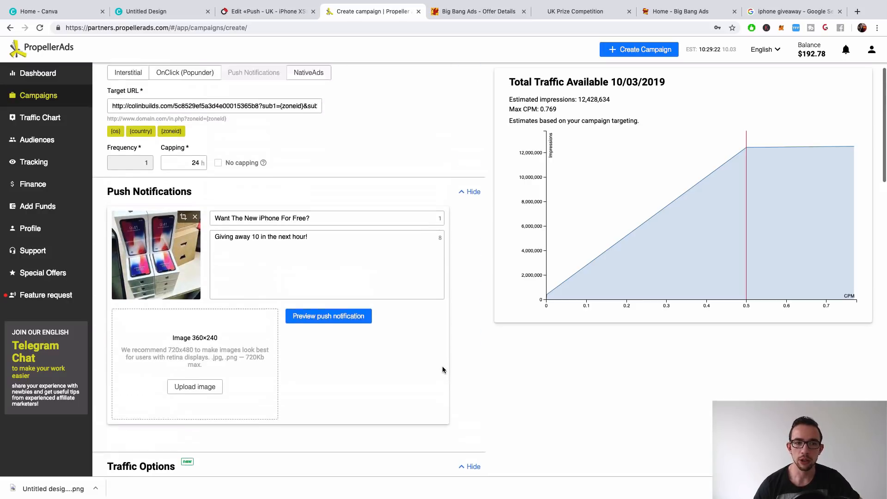
scroll(442, 368, up, 4)
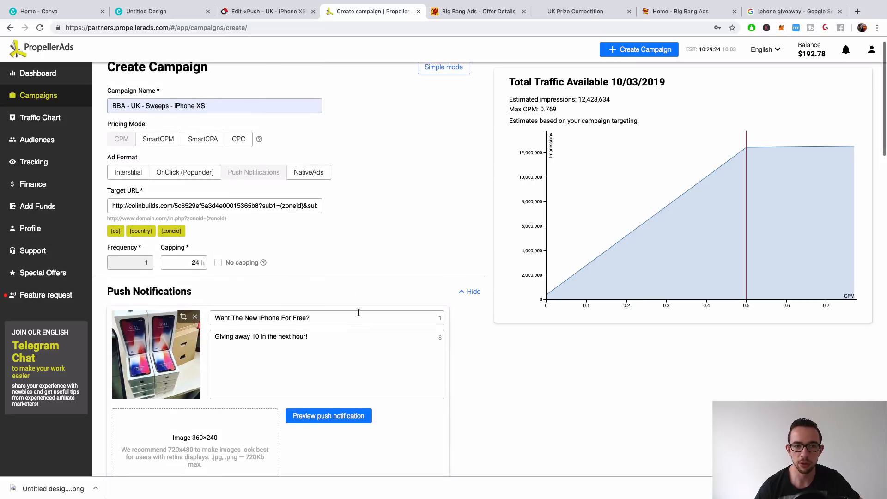
drag(116, 205, 388, 217)
click(383, 221)
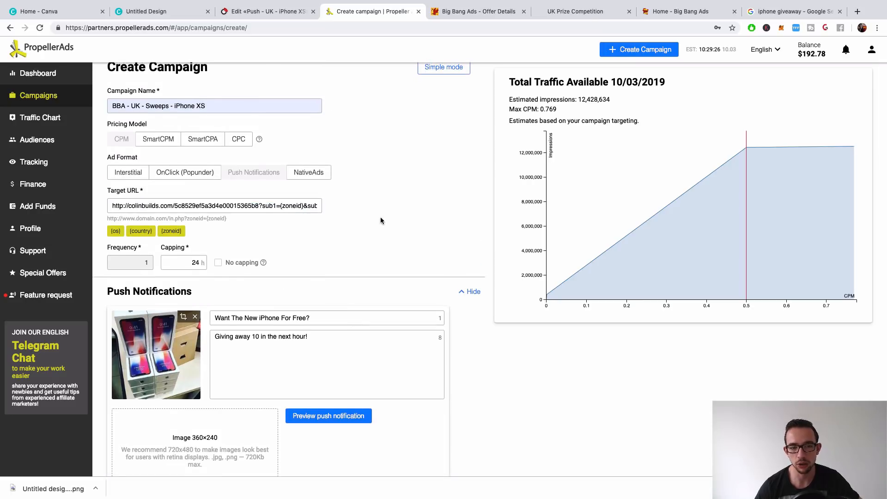
triple_click(335, 340)
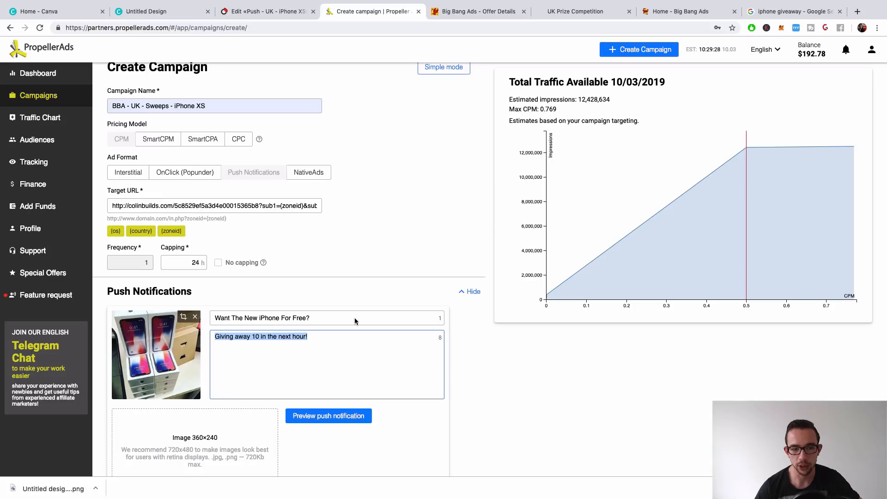
click(299, 284)
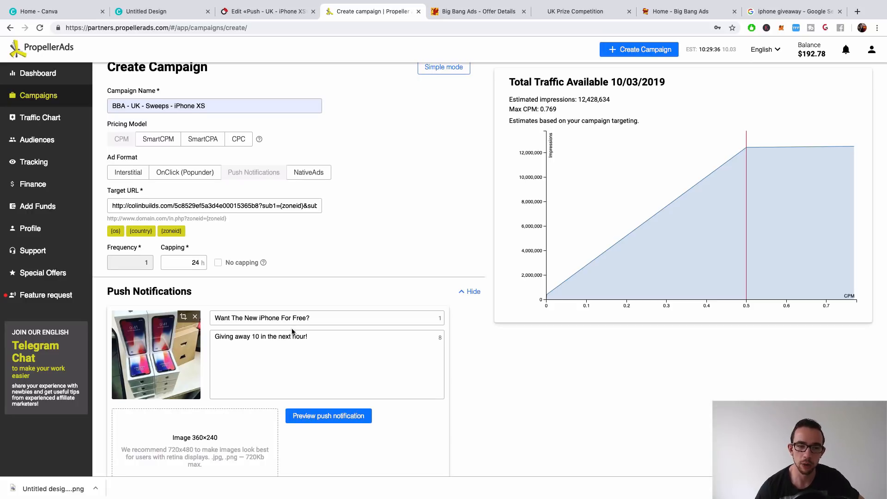
scroll(365, 359, down, 15)
scroll(364, 361, down, 12)
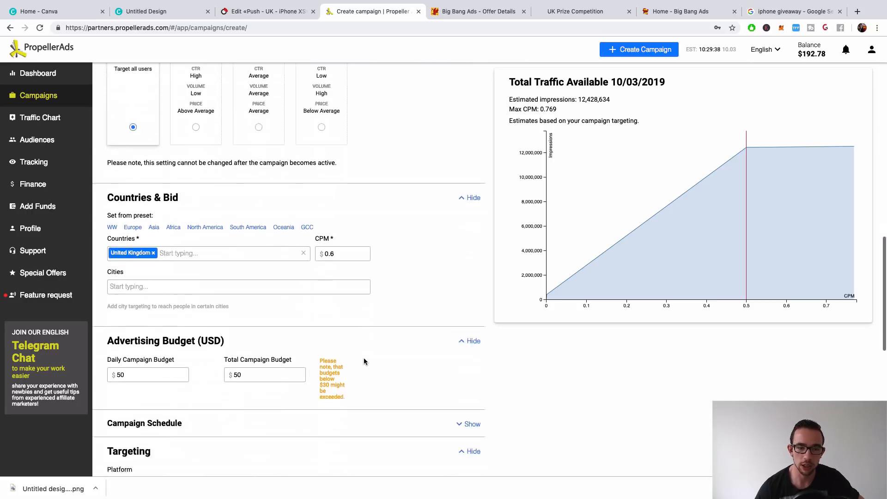
right_click(301, 302)
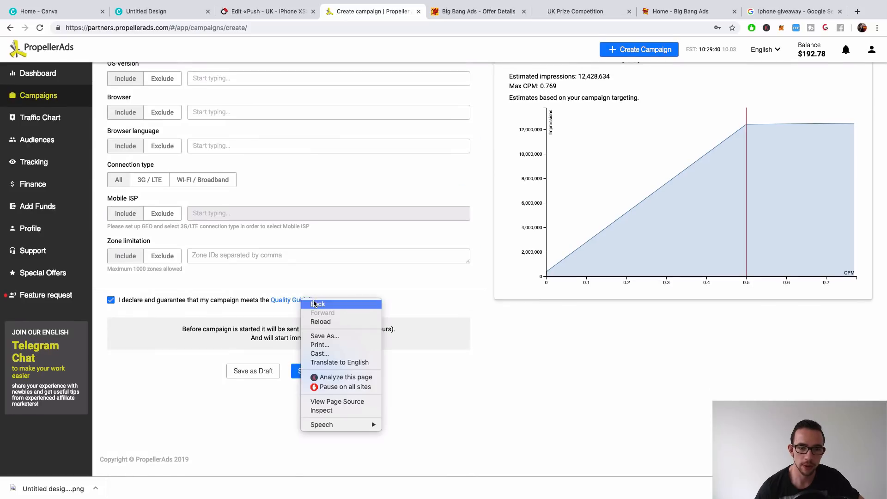
click(303, 305)
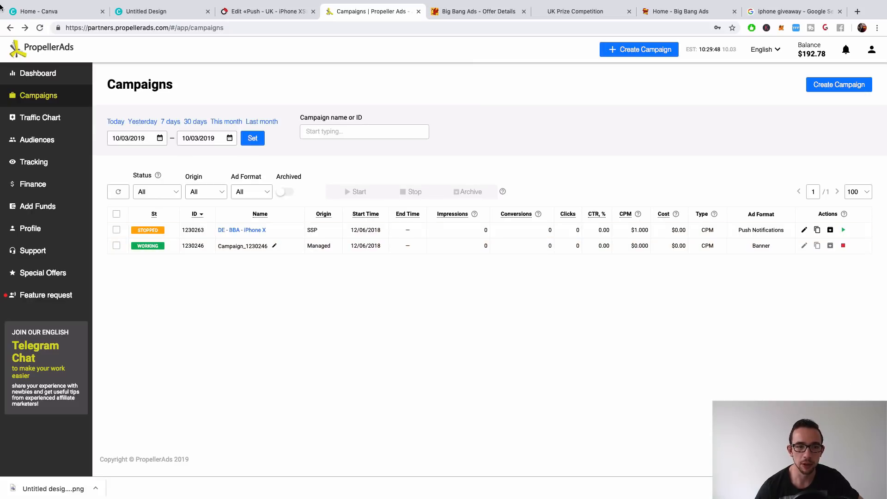
click(24, 29)
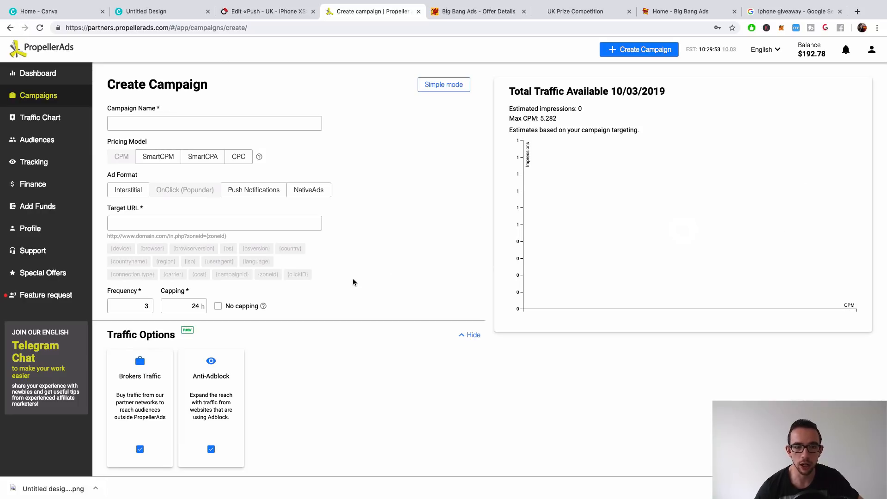
- Open the campaign Quality Guidelines and read the prohibited categories, including the copyright and trademark rule
scroll(353, 279, down, 20)
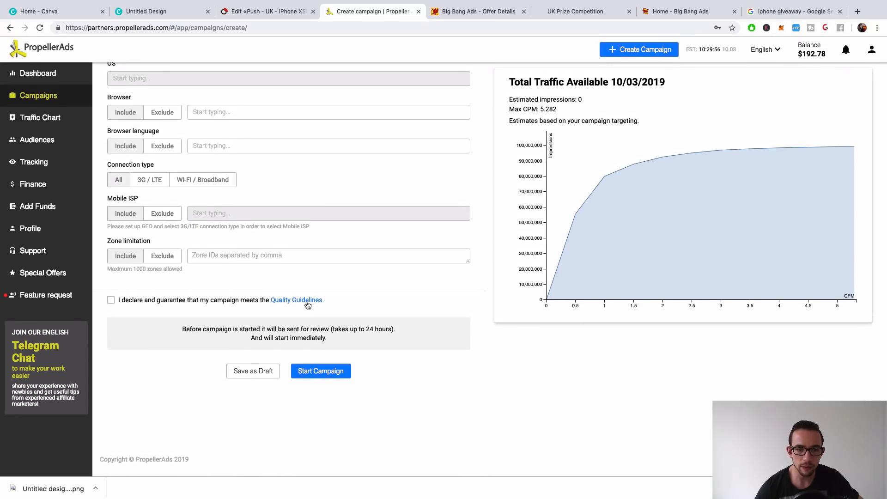
right_click(306, 302)
click(291, 303)
click(293, 299)
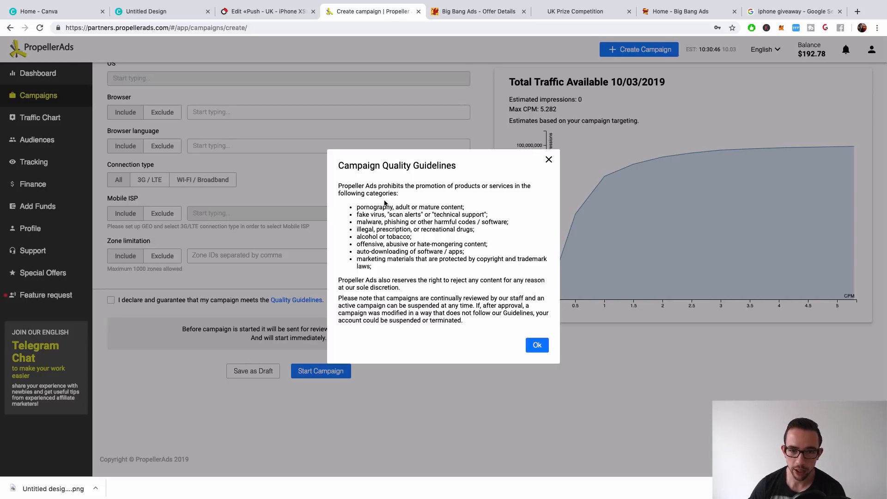
drag(373, 267, 358, 259)
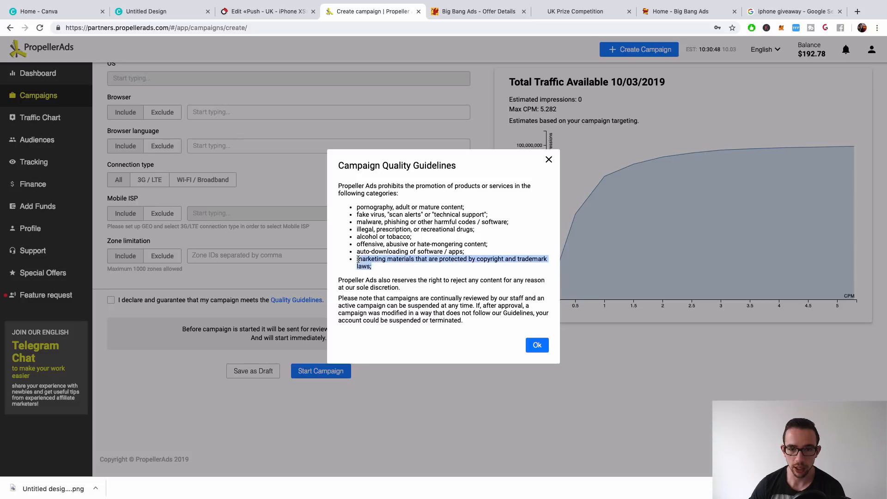
click(432, 211)
scroll(432, 211, up, 1)
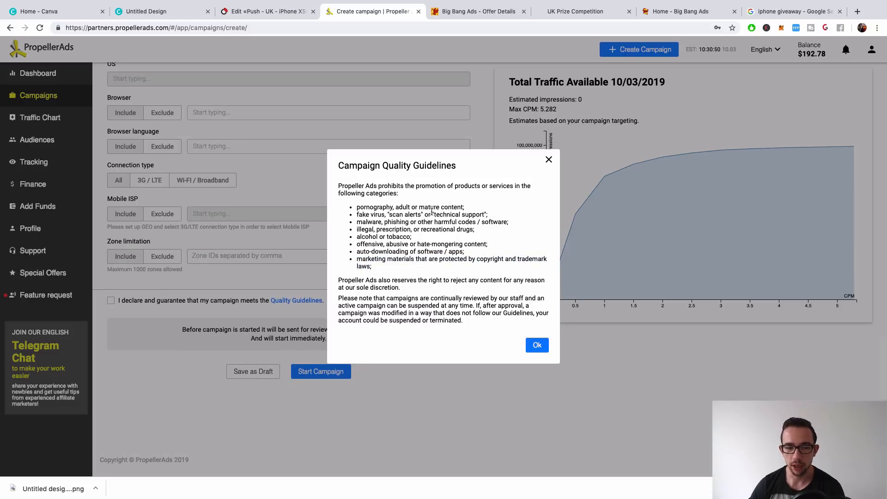
scroll(215, 165, up, 5)
scroll(220, 168, up, 2)
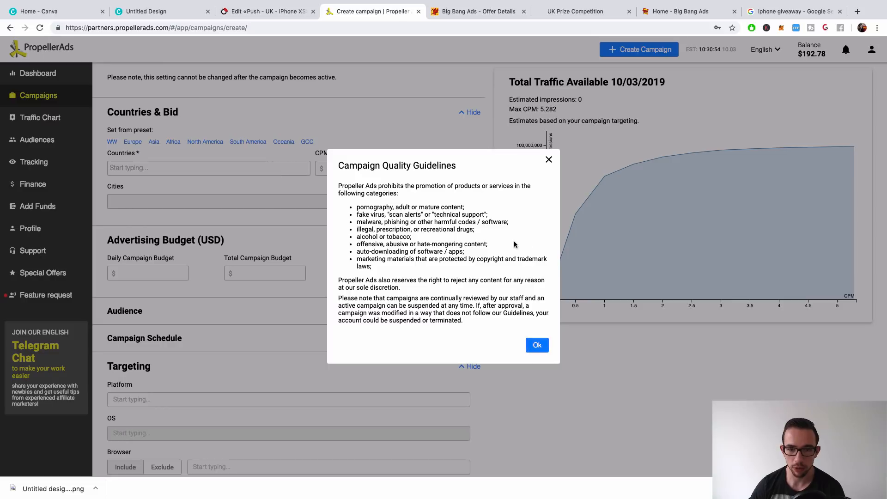
click(549, 161)
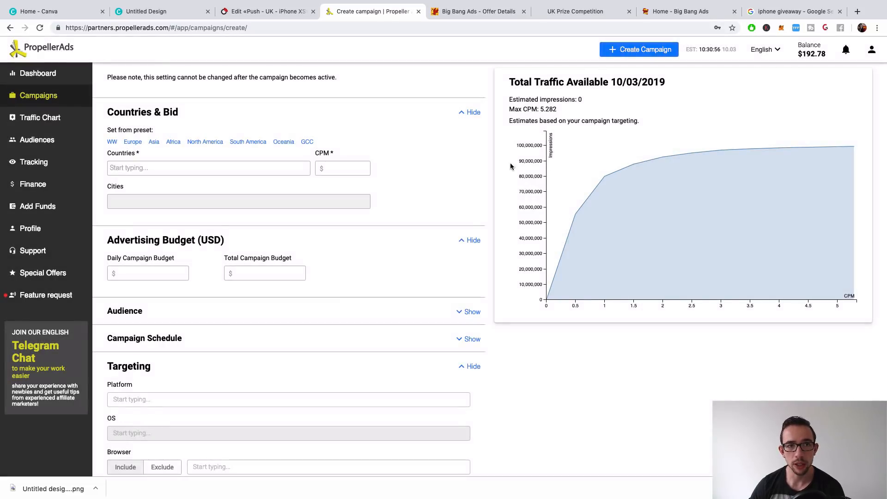
- Check the dashboard statistics and the status of the existing entries in the campaigns list
scroll(391, 184, up, 10)
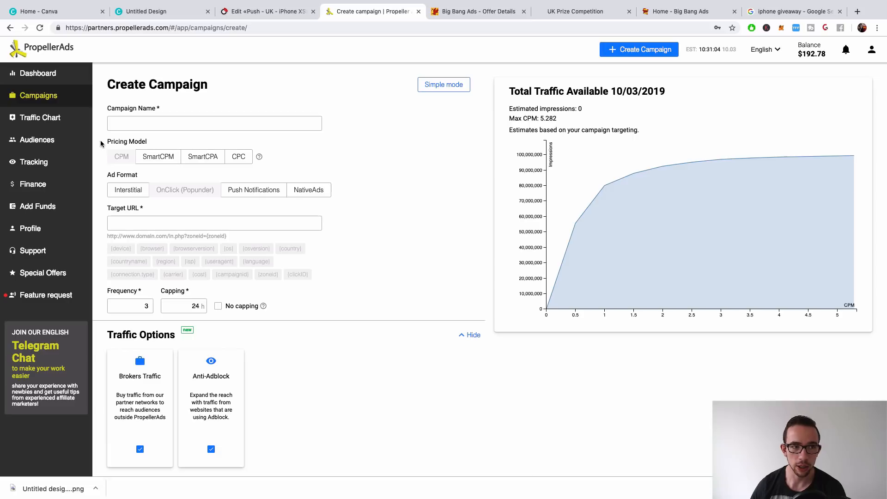
click(56, 73)
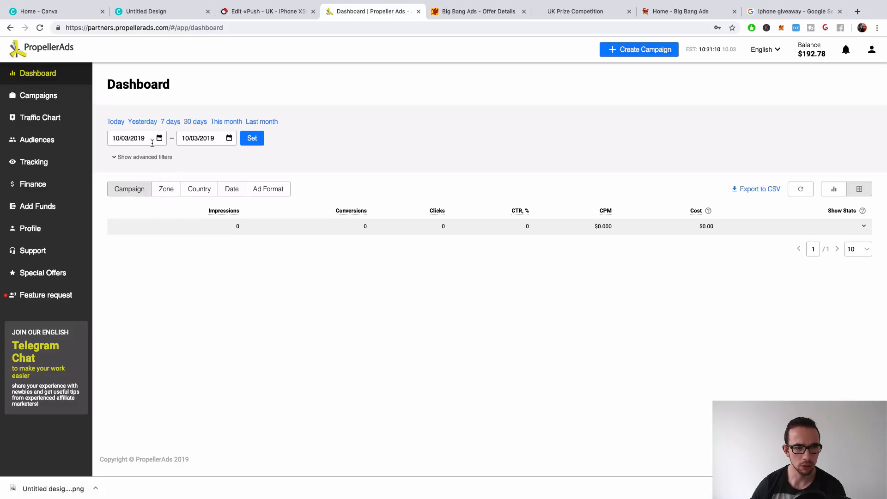
click(40, 98)
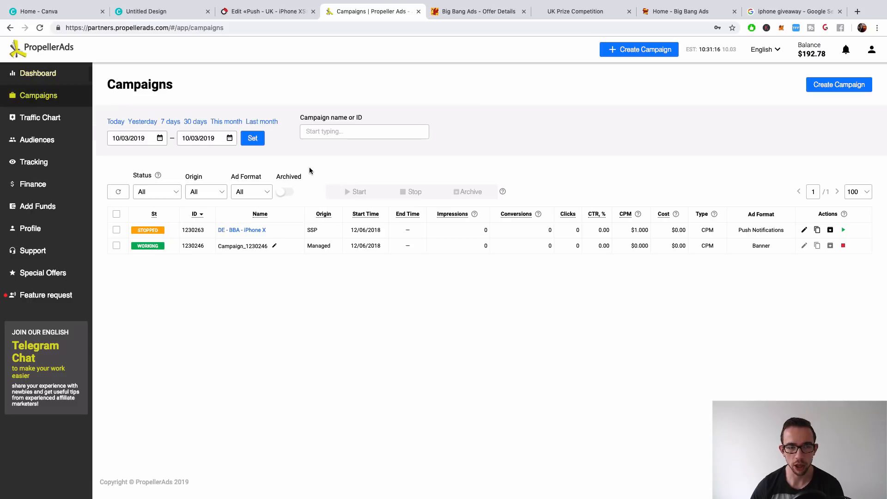
mouse_move(154, 229)
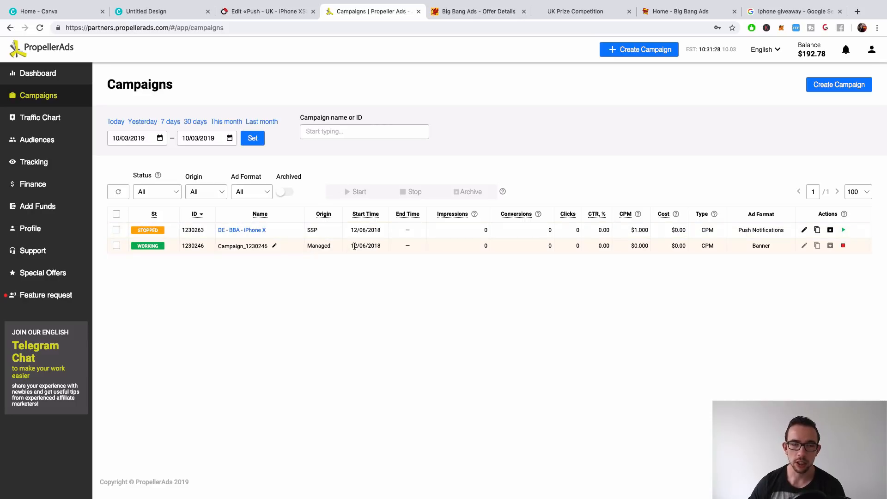
- Switch to RedTrack and save and close the Push - UK - iPhone XS tracking campaign
click(277, 12)
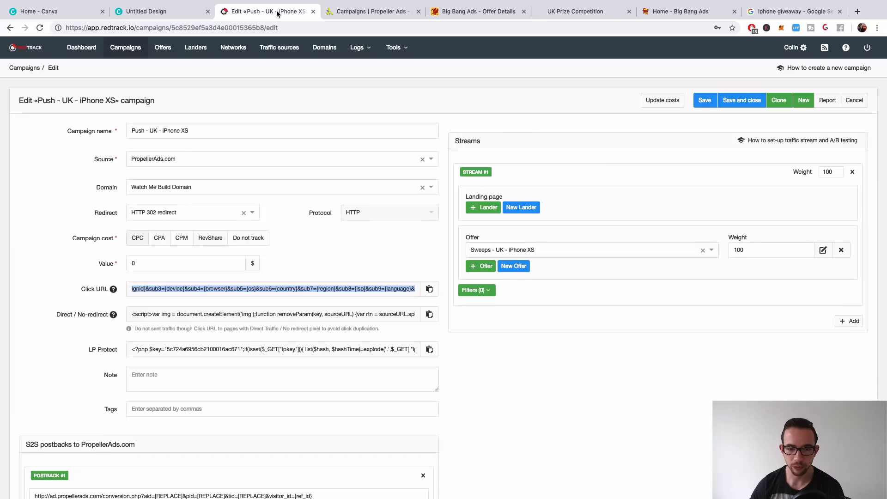
click(741, 105)
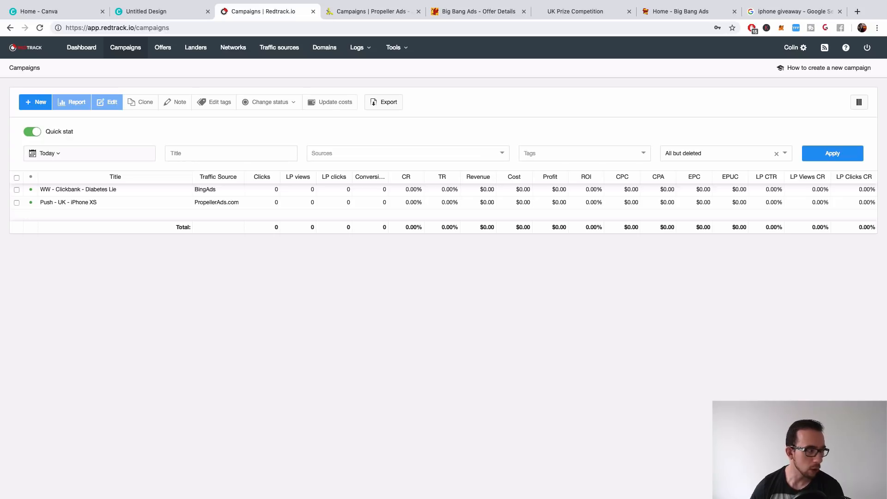
- Switch to the PropellerAds dashboard and close the UK Prize Competition, Big Bang Ads and iPhone giveaway search pages
click(383, 13)
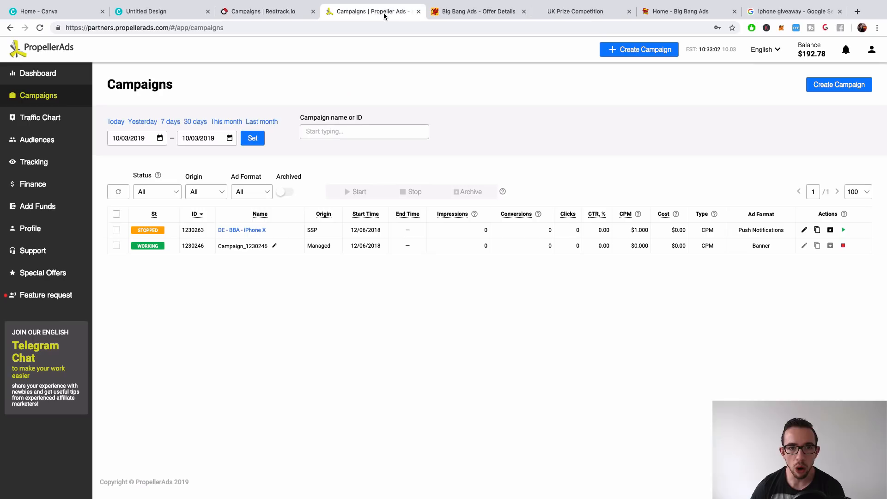
click(37, 73)
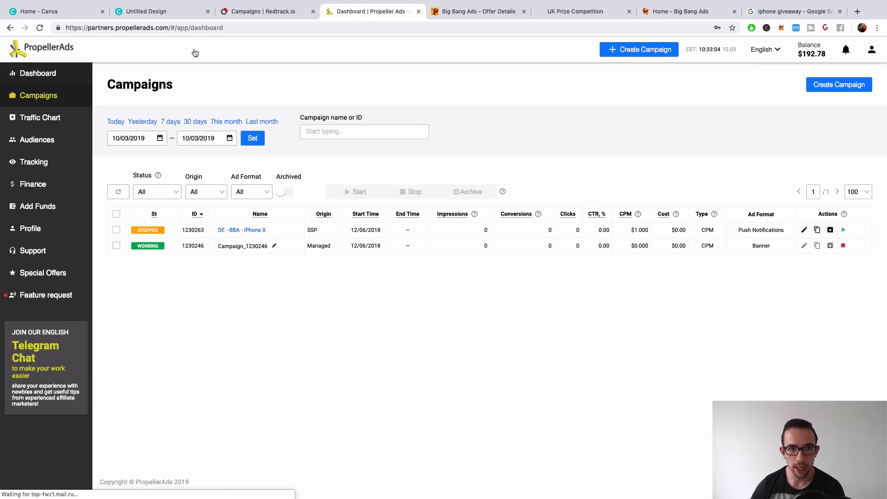
click(575, 11)
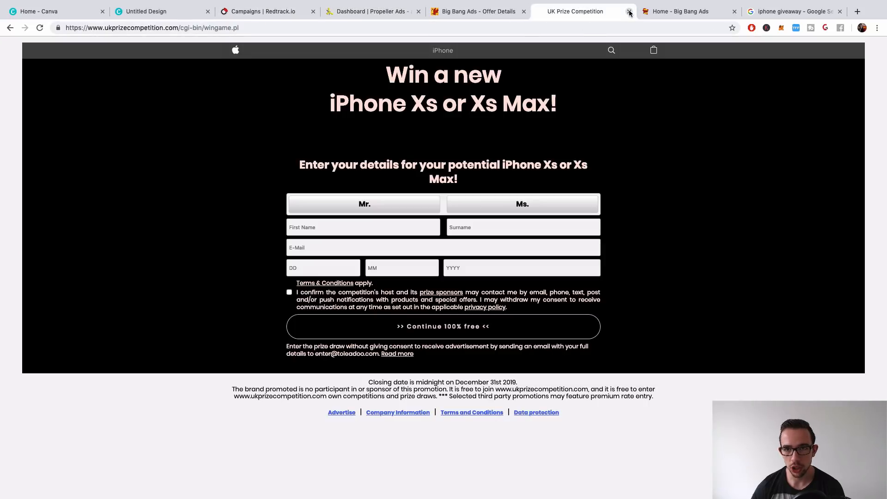
click(630, 11)
click(630, 11)
click(630, 11)
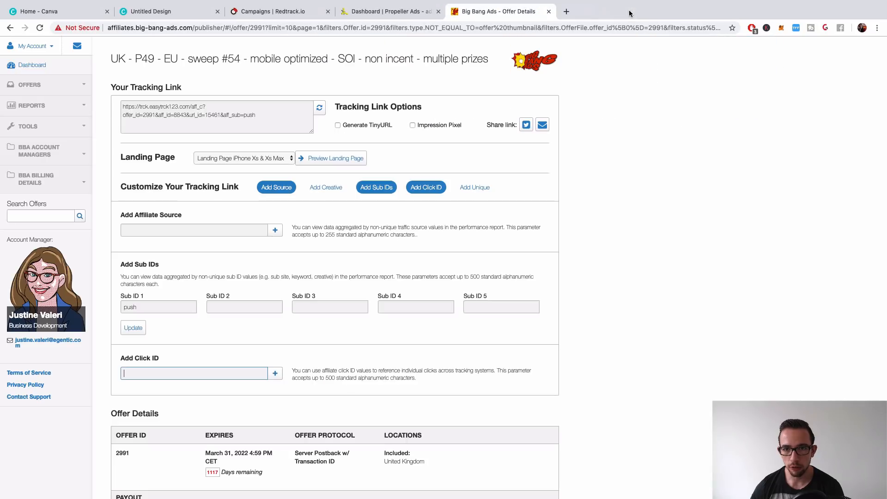
click(549, 11)
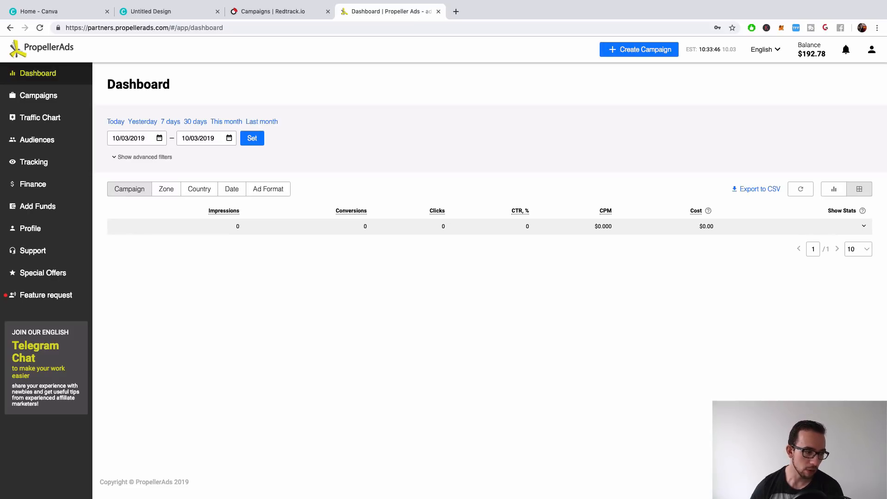
- Open the existing DE - BBA - iPhone X push campaign for editing and view its notification creatives
click(41, 98)
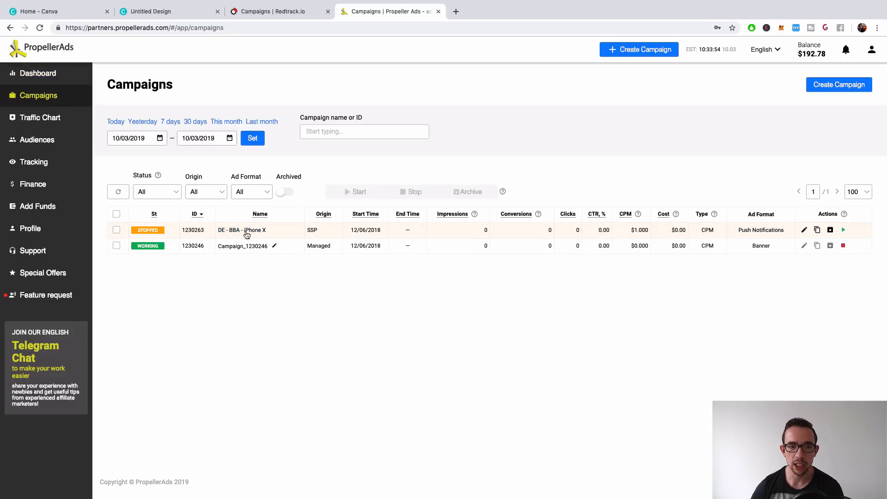
click(248, 231)
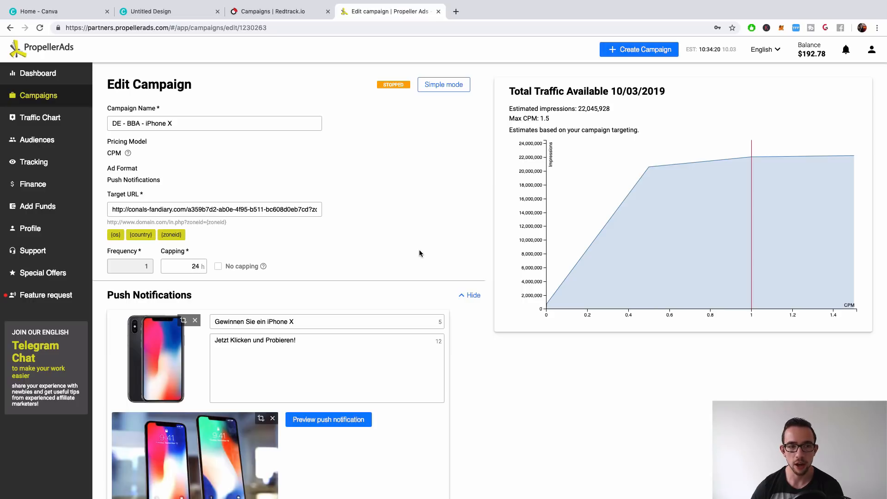
scroll(419, 250, down, 8)
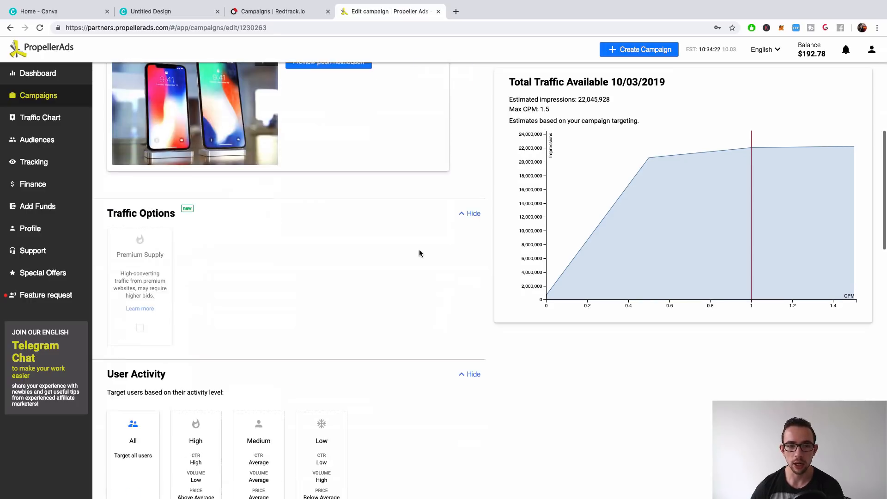
scroll(420, 249, up, 5)
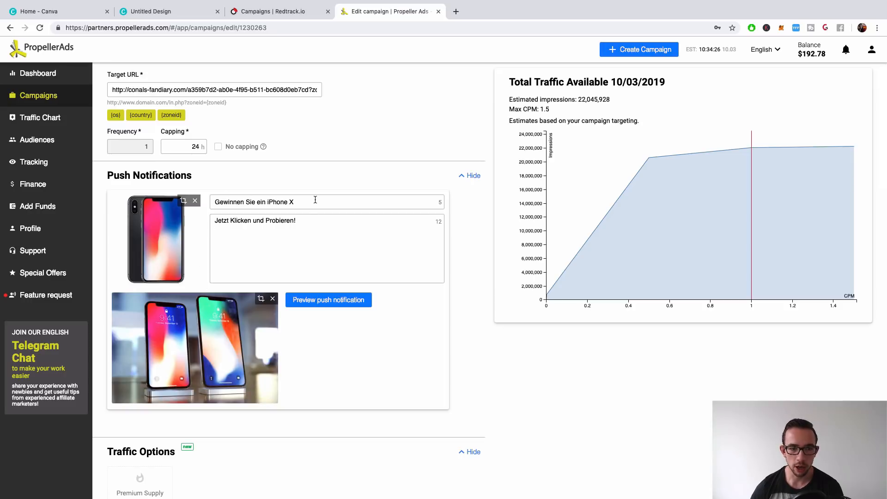
- Review the German title and description text of the DE - BBA - iPhone X push notification and the traffic options beneath it
drag(217, 227, 303, 222)
click(304, 221)
drag(214, 221, 311, 221)
click(332, 231)
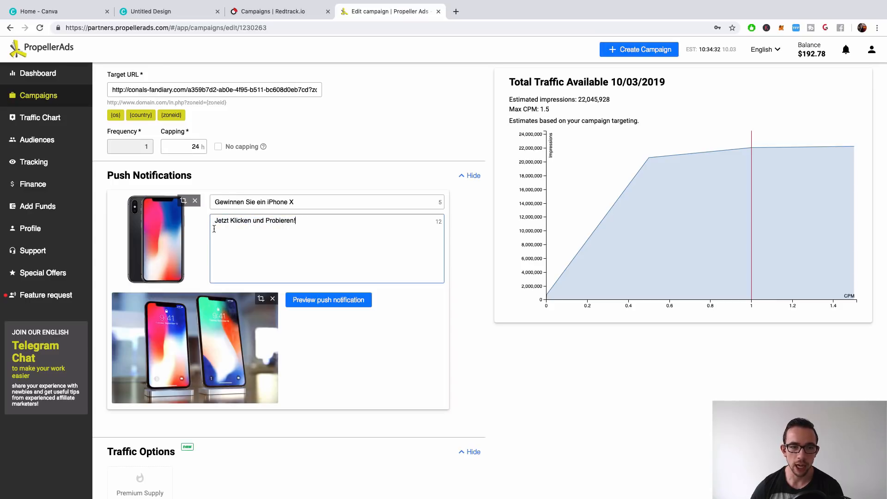
drag(214, 221, 306, 223)
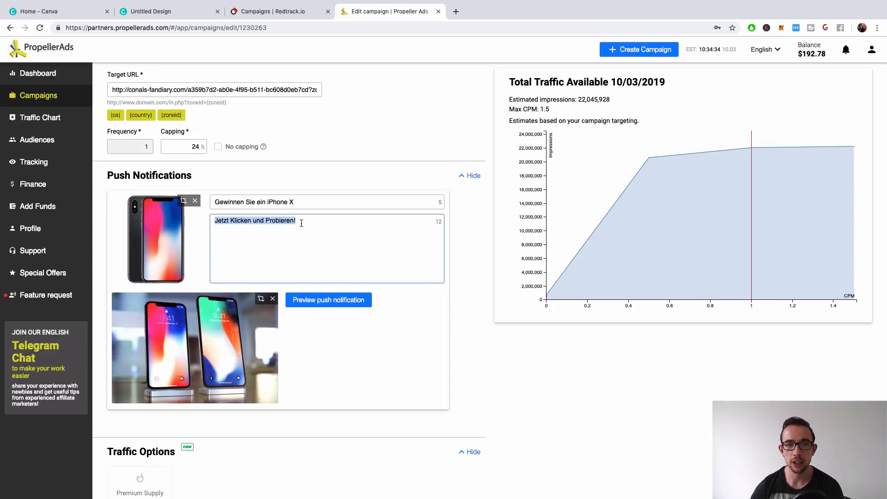
click(335, 134)
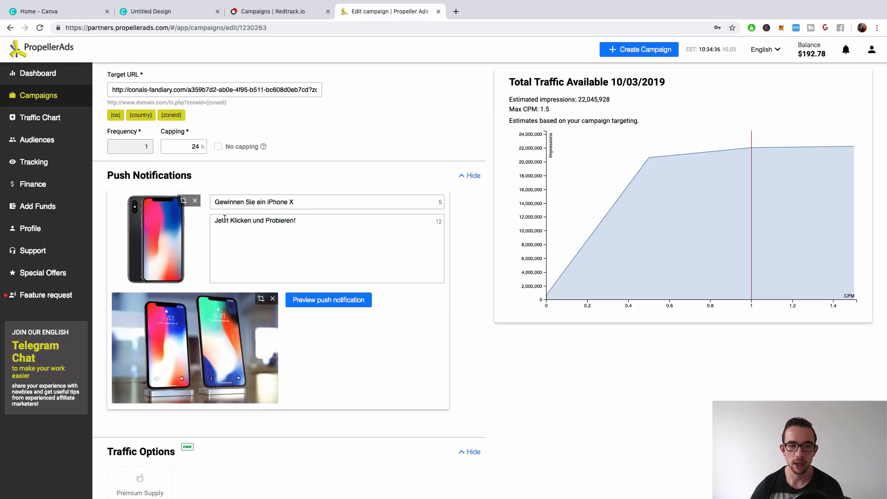
scroll(298, 212, down, 6)
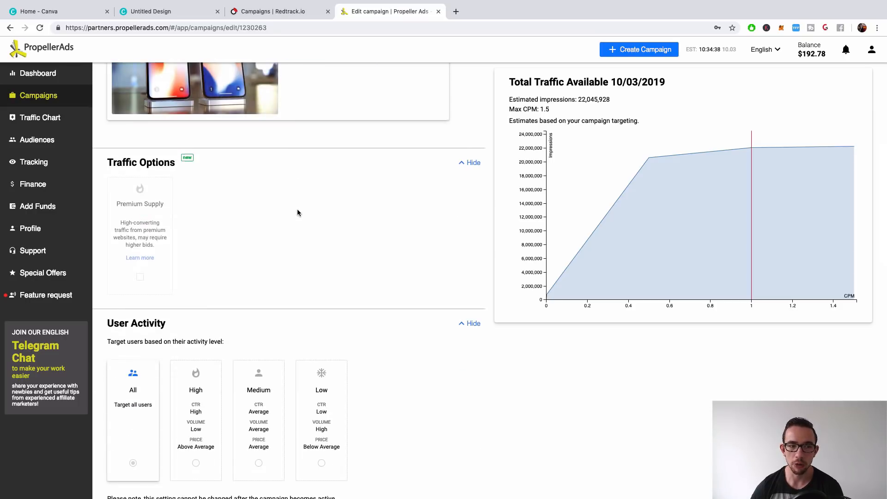
scroll(297, 212, up, 9)
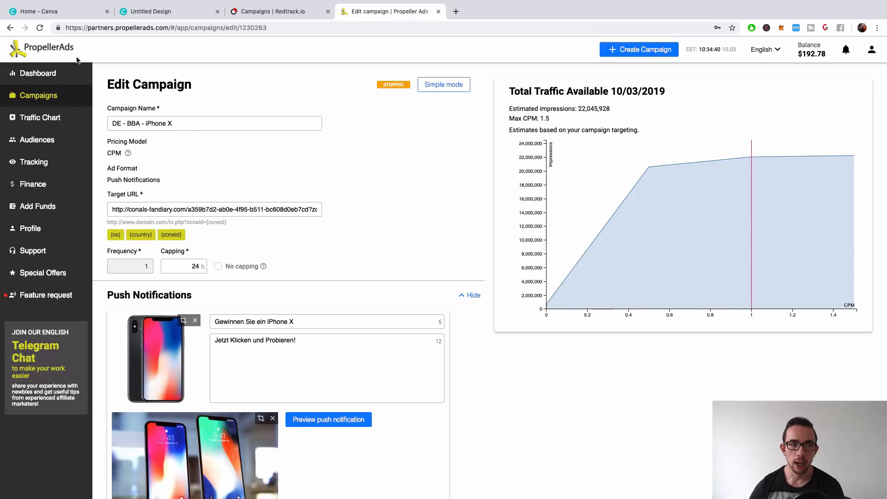
- Return to the campaigns list, show statistics from 10/03/2018 to 10/03/2019 and check the DE - BBA - iPhone X conversions
click(10, 28)
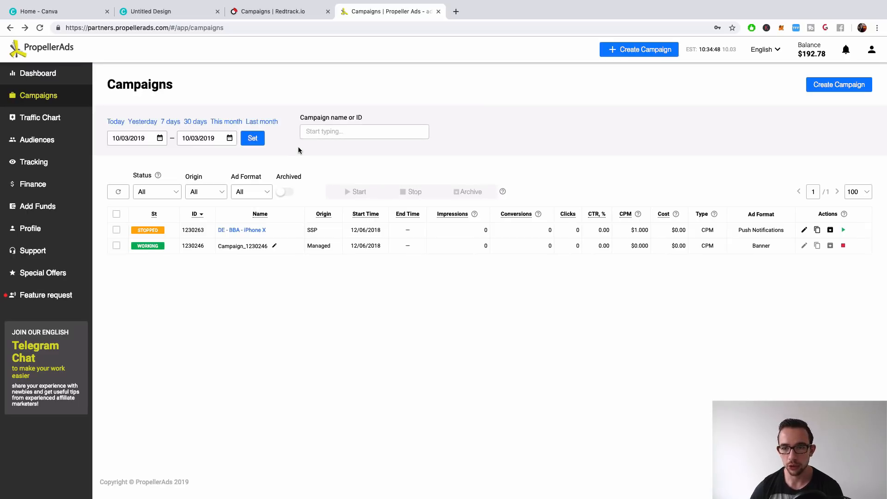
click(143, 138)
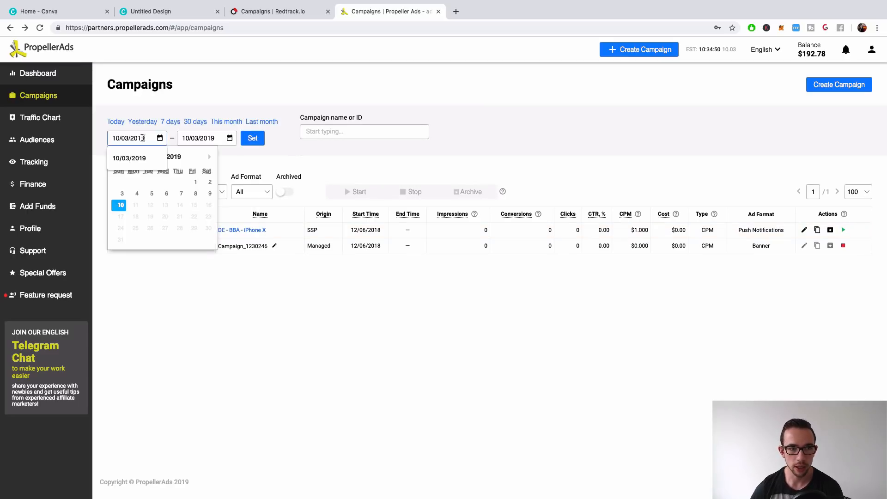
drag(142, 138, 161, 141)
text(8)
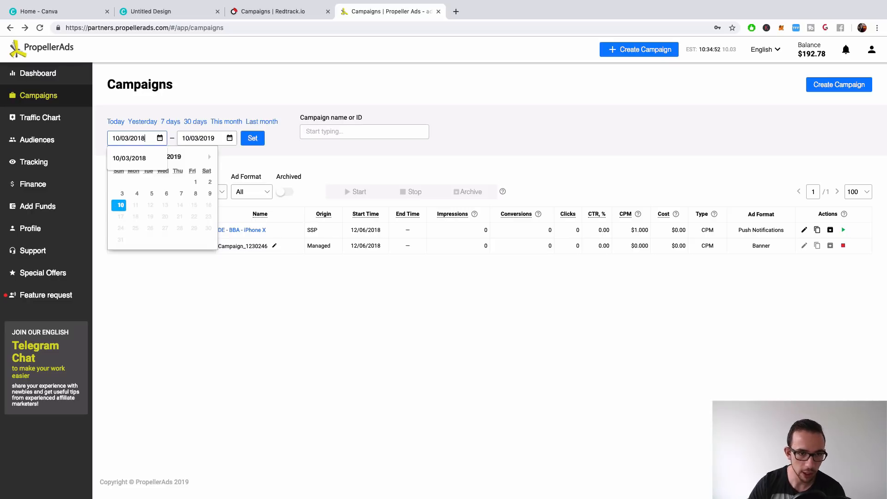
click(253, 139)
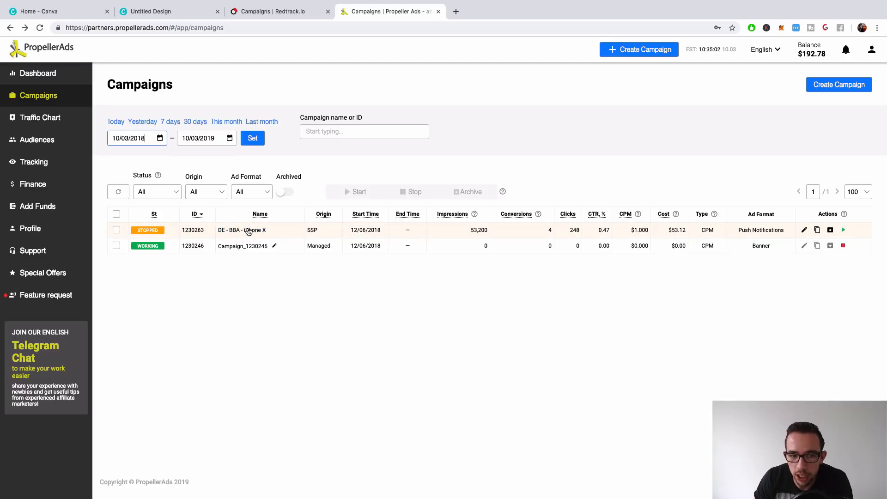
drag(554, 231, 541, 234)
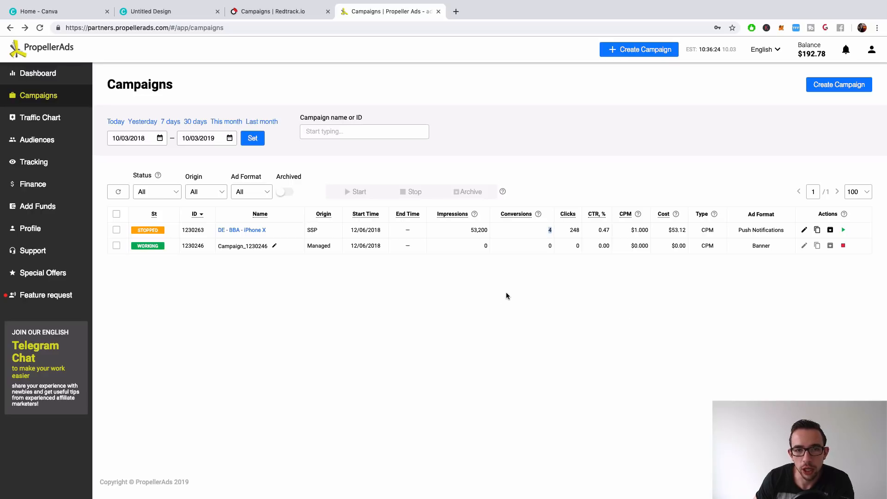
- Restart the stopped DE - BBA - iPhone X push campaign from the campaigns list
click(116, 230)
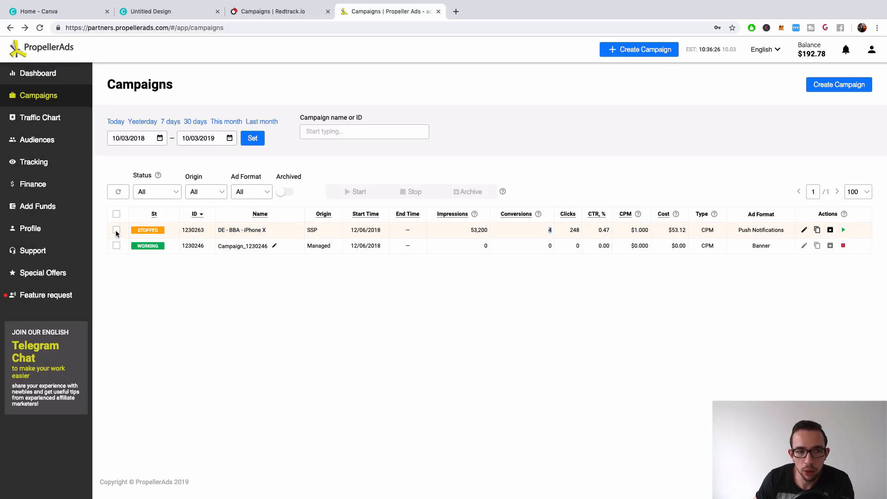
click(250, 231)
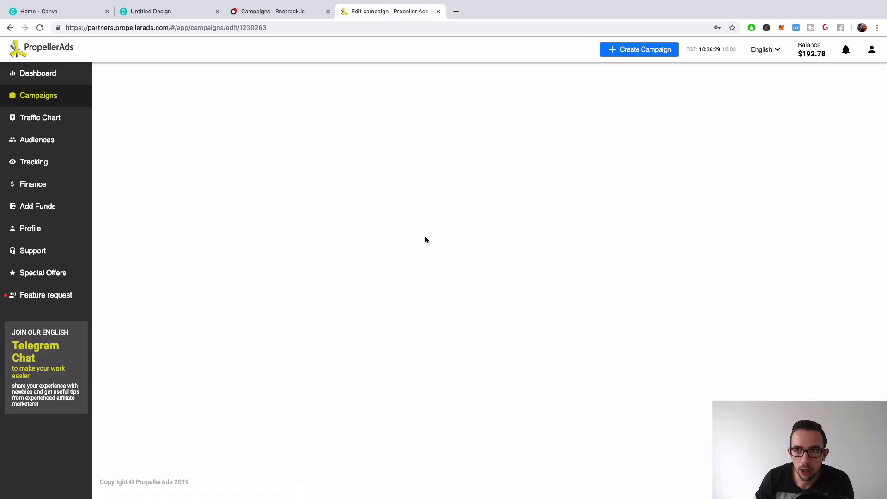
click(11, 29)
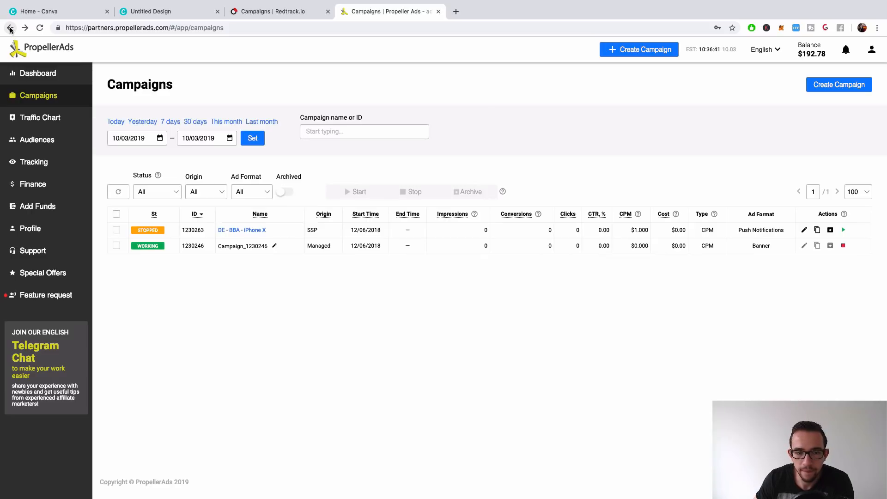
click(117, 230)
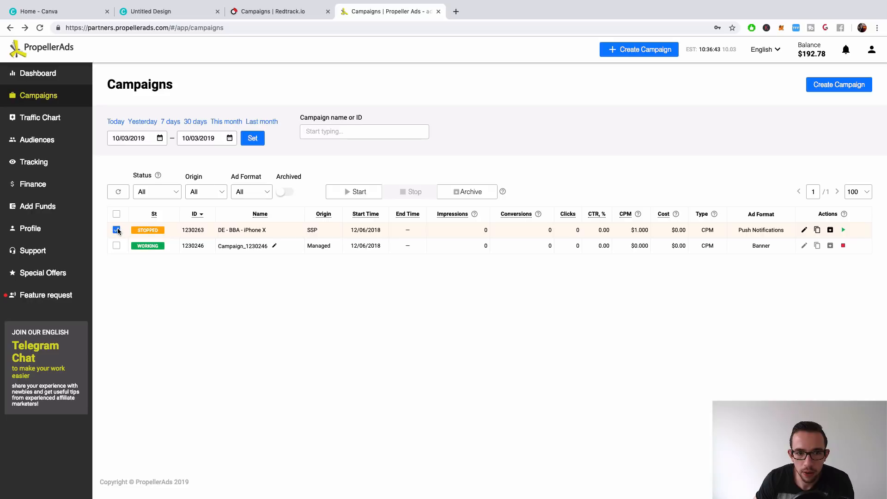
click(362, 194)
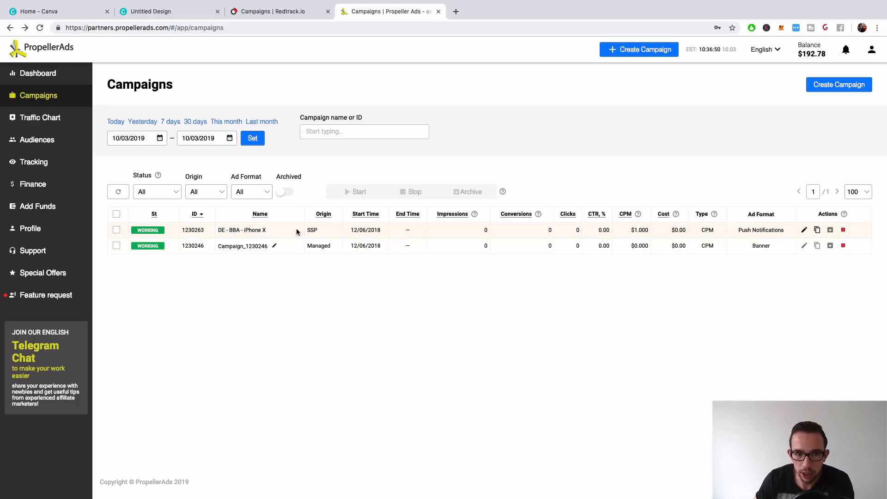
- Stop both the DE - BBA - iPhone X and Campaign_1230246 campaigns and dismiss the support message
click(117, 231)
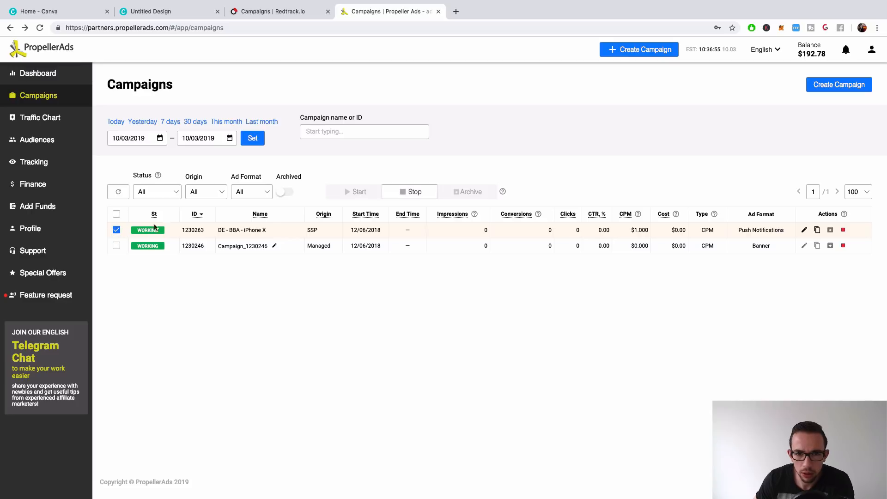
click(117, 245)
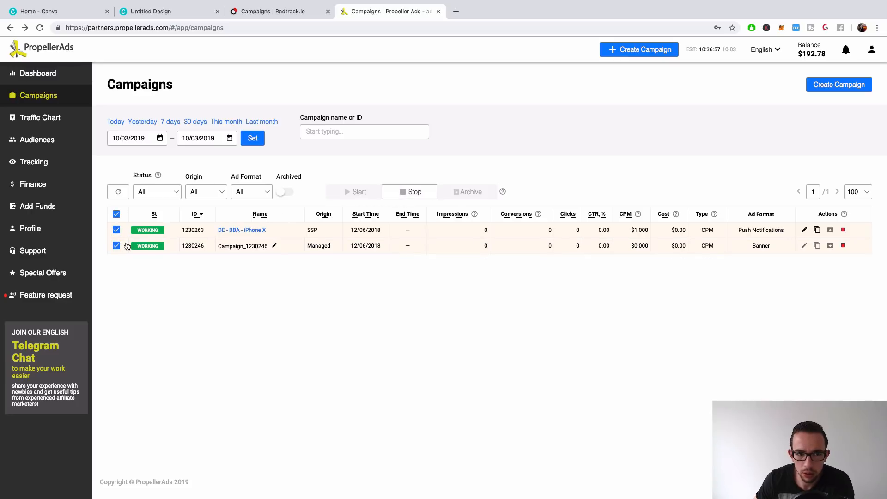
click(425, 196)
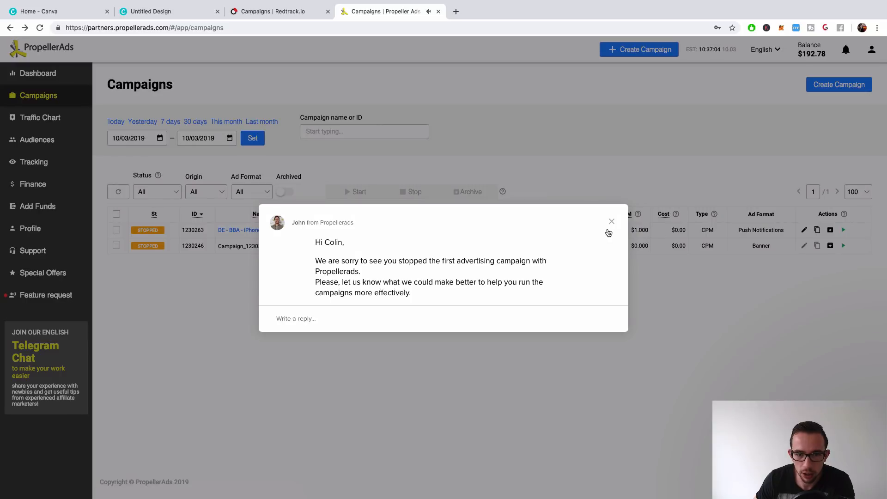
click(615, 224)
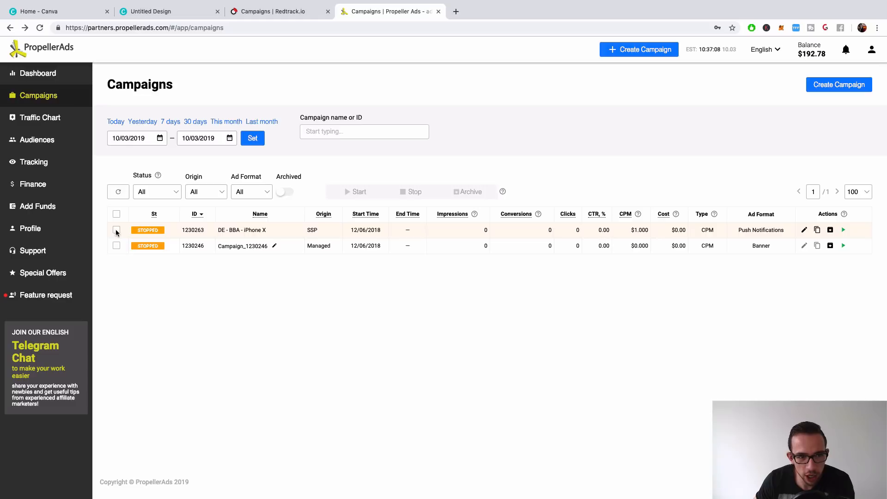
click(116, 230)
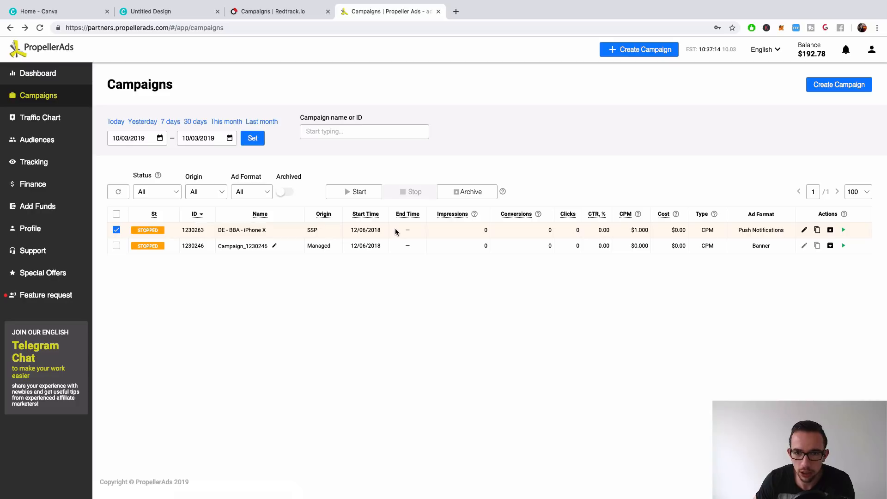
- Show dashboard statistics from 10/03/2018 to 10/03/2019 and expand the zone breakdown for DE - BBA - iPhone X
click(37, 75)
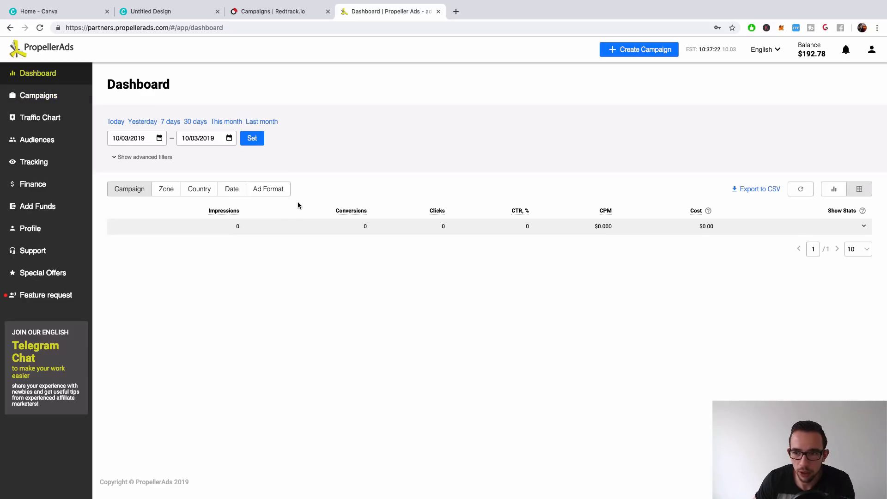
click(144, 138)
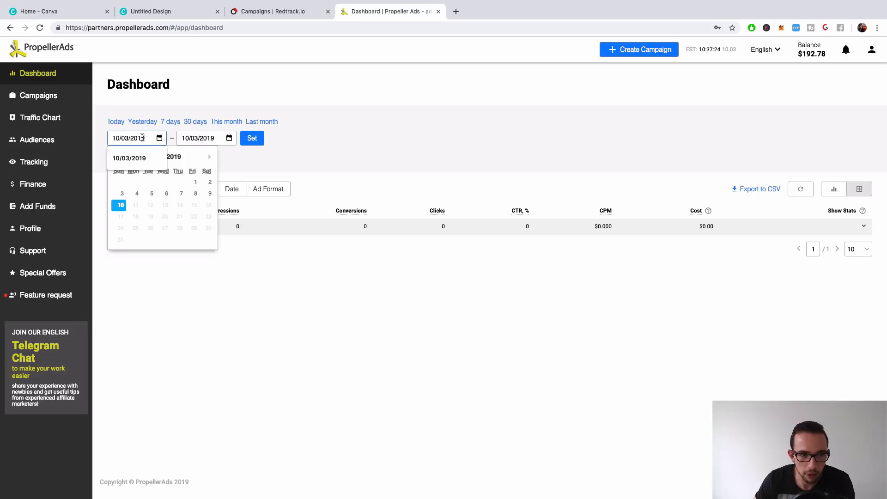
key(BackSpace)
text(8)
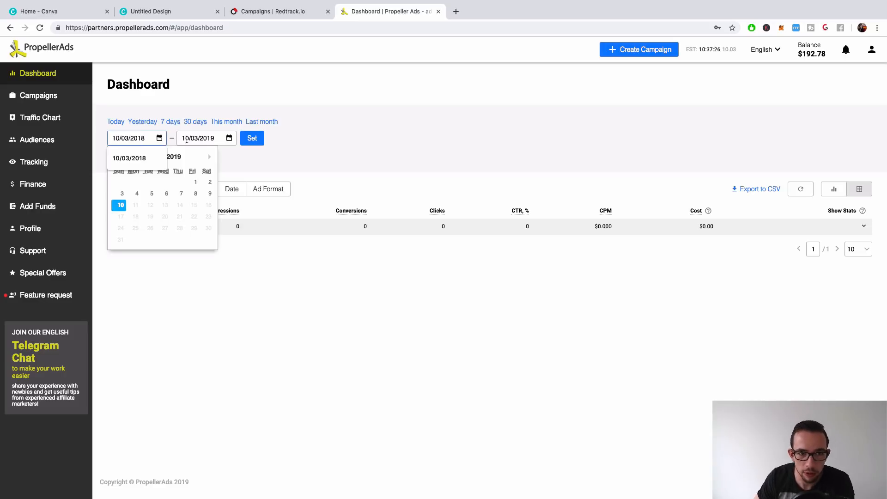
click(252, 138)
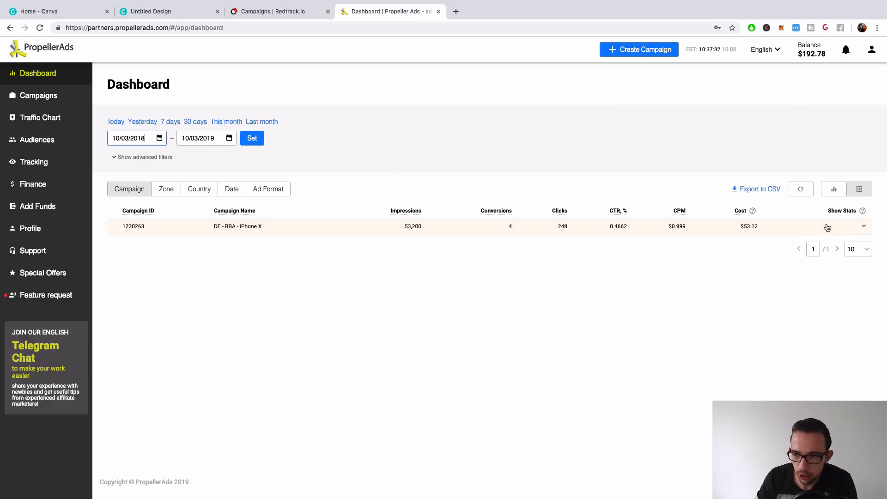
click(864, 226)
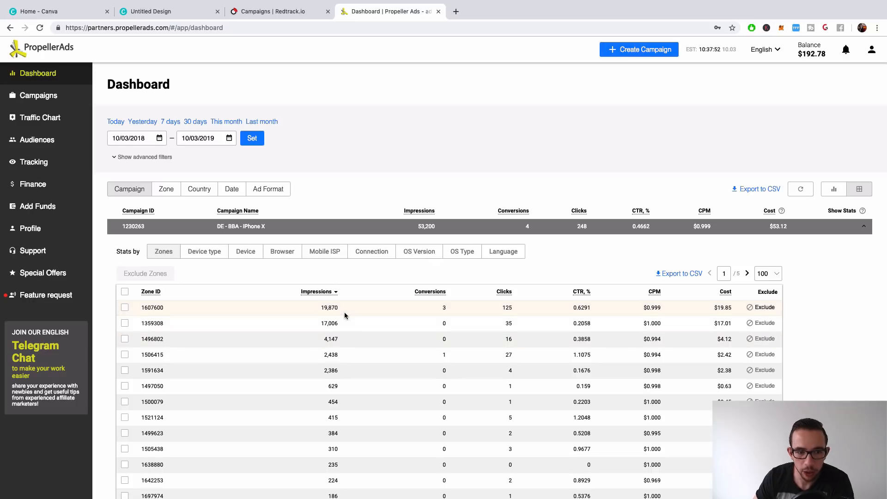
- Examine impressions, conversions and clicks per zone, comparing zones 1607600, 1359308 and 1506415 with the rest of the list
scroll(345, 313, down, 1)
scroll(345, 316, down, 3)
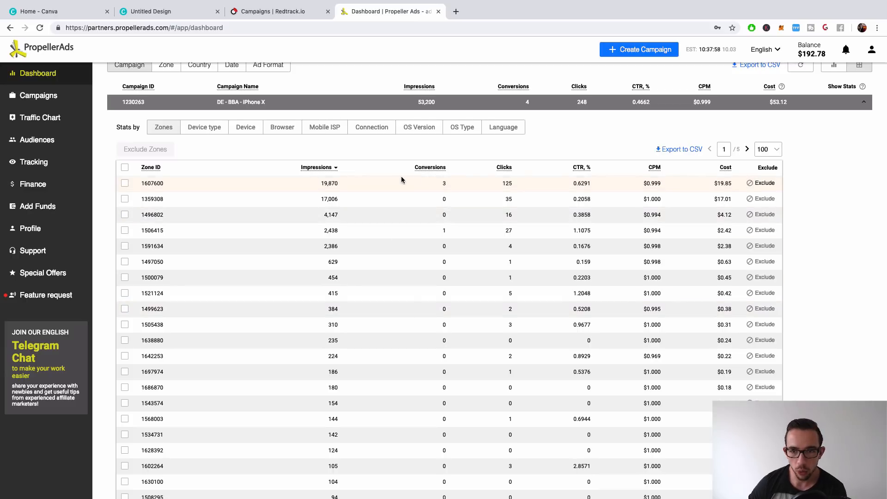
drag(438, 183, 449, 184)
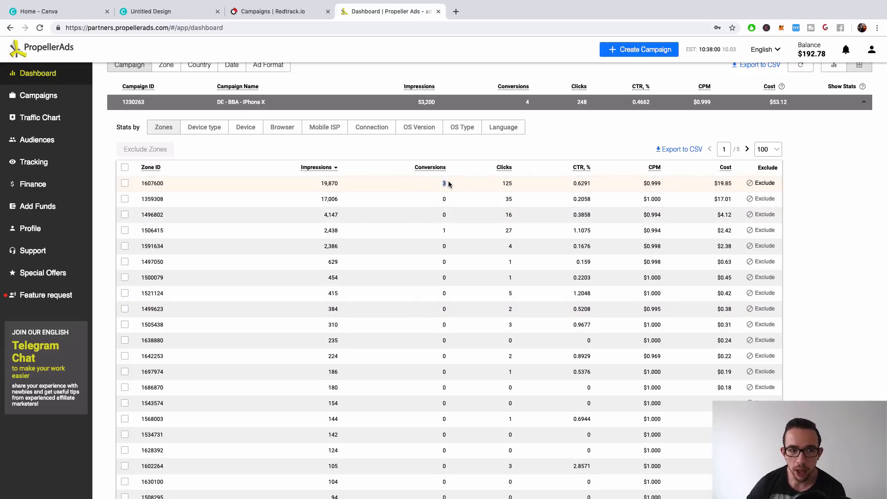
click(448, 183)
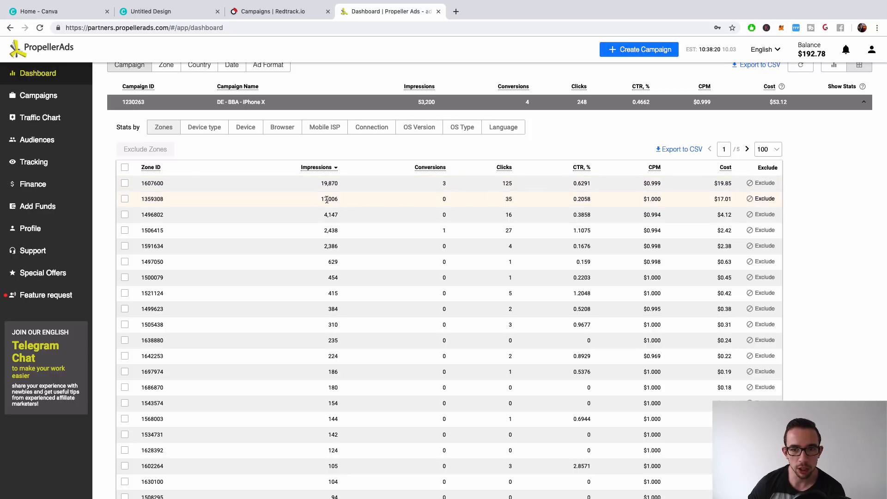
double_click(508, 199)
drag(449, 198, 422, 199)
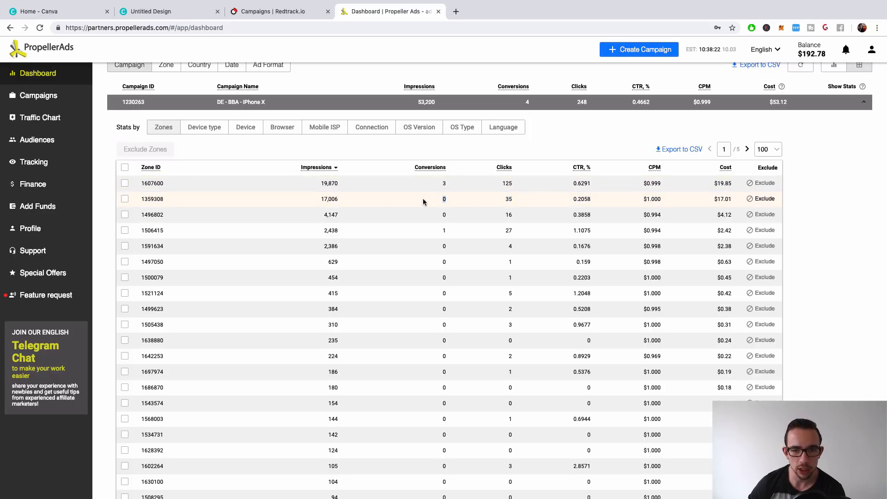
scroll(447, 212, down, 1)
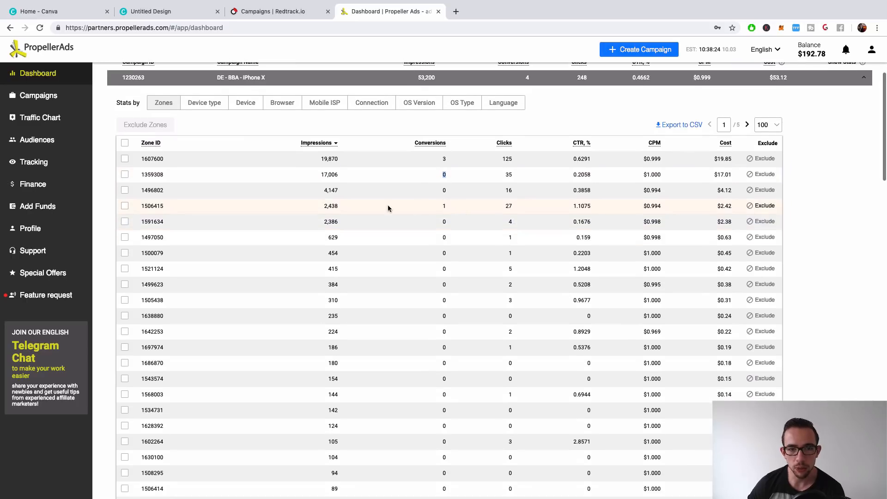
drag(322, 206, 492, 207)
click(494, 207)
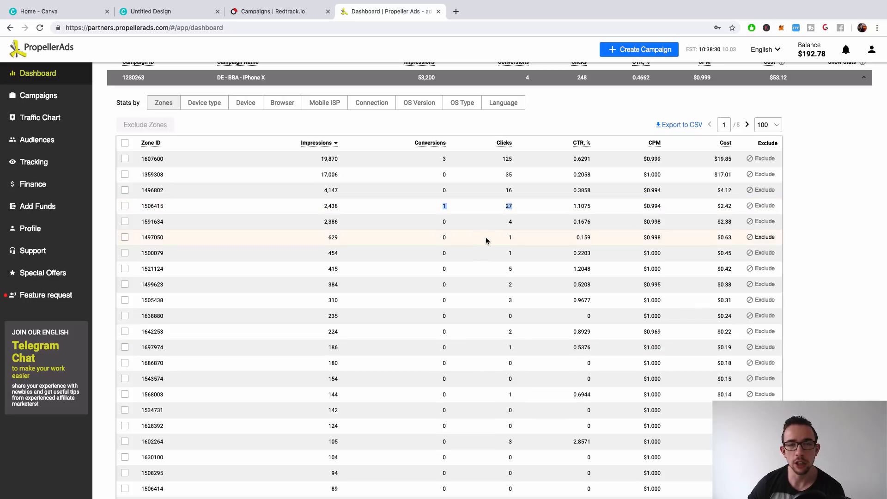
scroll(504, 243, down, 10)
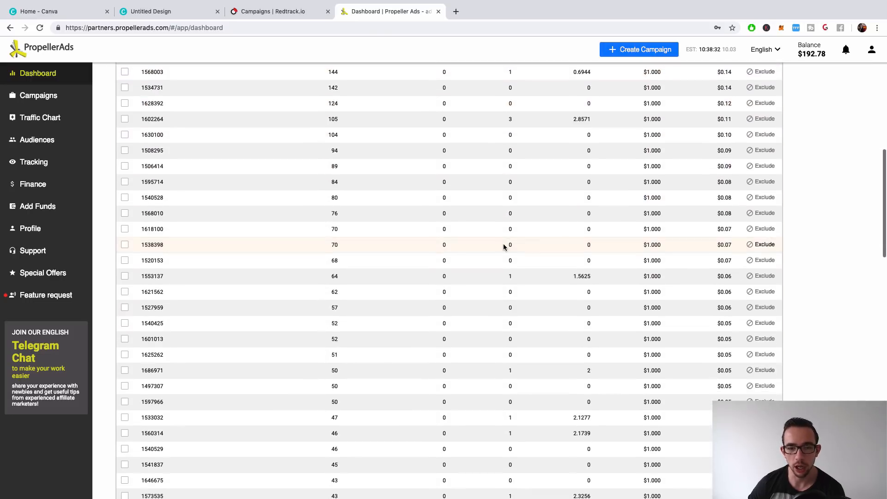
scroll(504, 245, up, 12)
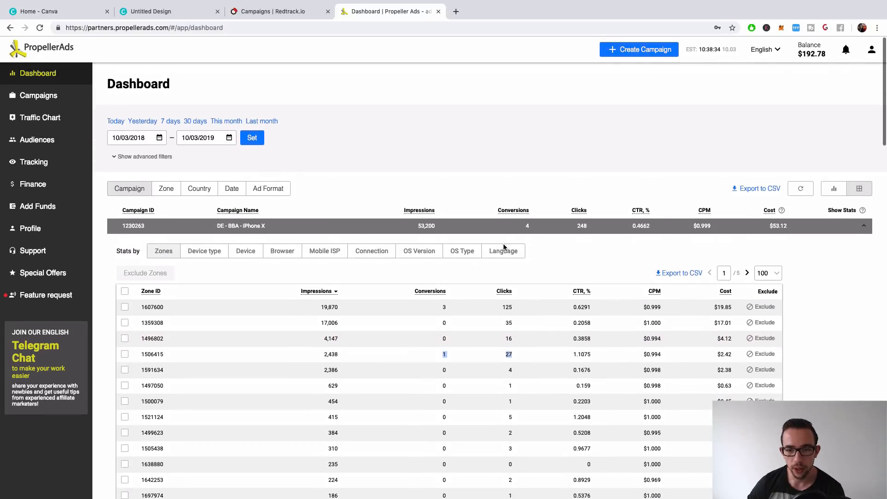
scroll(503, 247, down, 20)
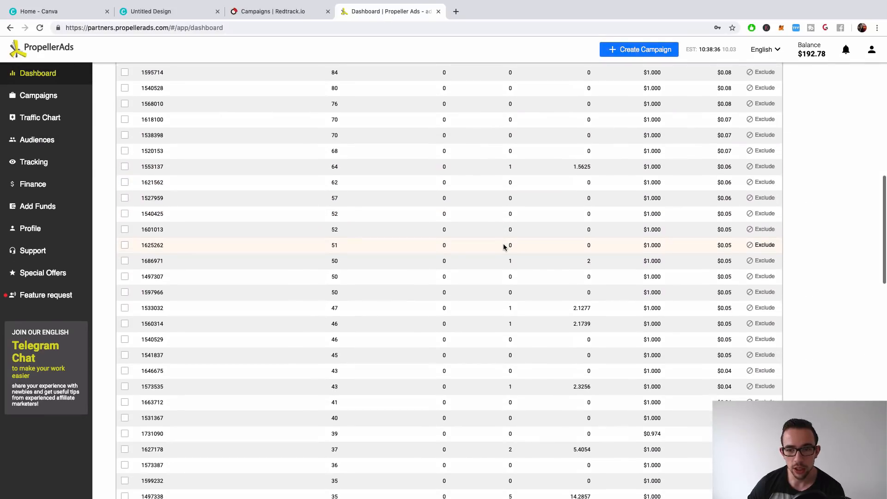
scroll(504, 247, up, 20)
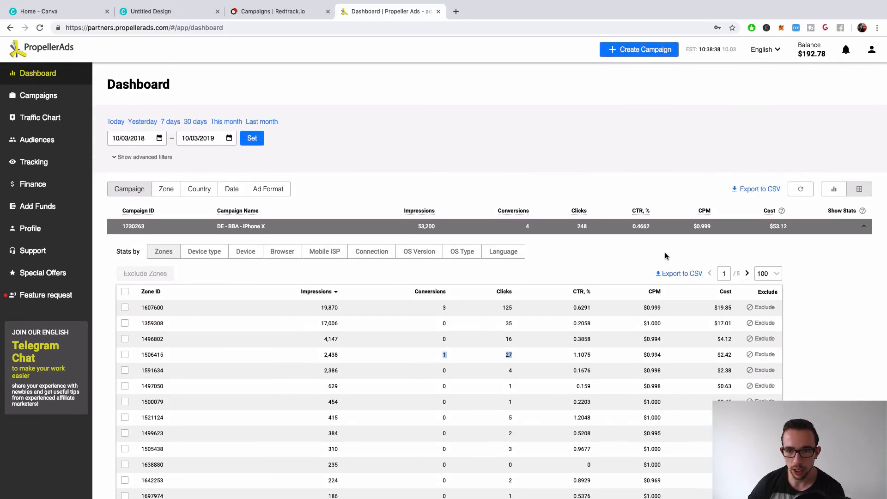
- Examine clicks and CTR for the low-impression zones of DE - BBA - iPhone X, including zone 1497338, through the end of the list
scroll(662, 253, down, 15)
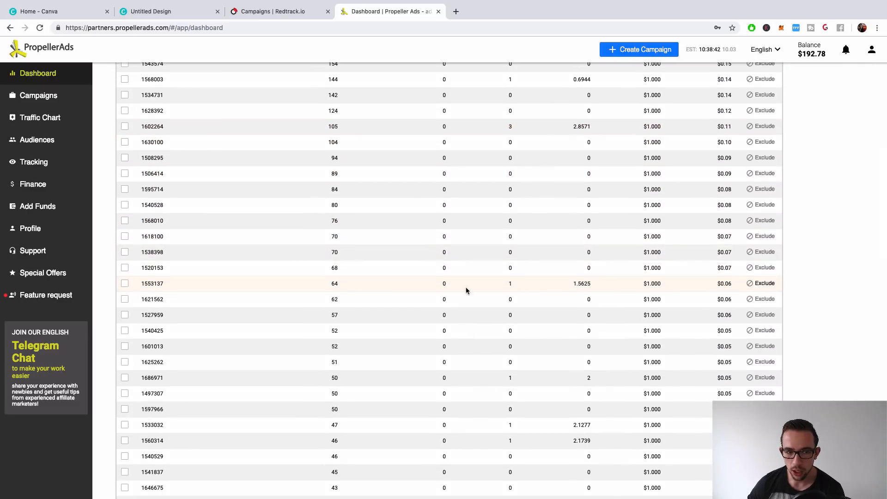
scroll(344, 285, down, 3)
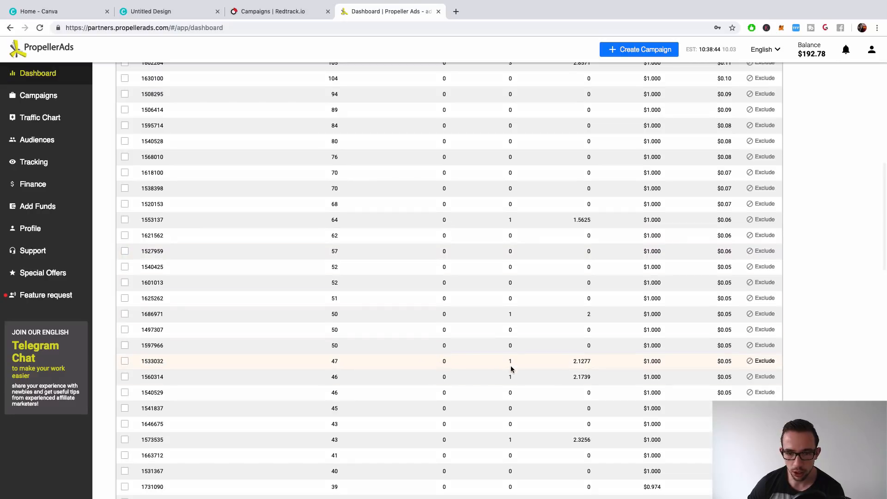
scroll(512, 368, down, 10)
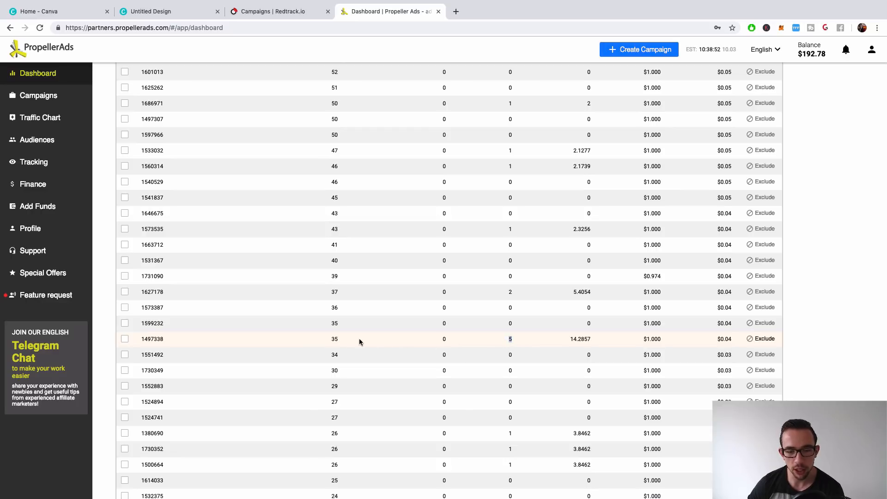
double_click(510, 340)
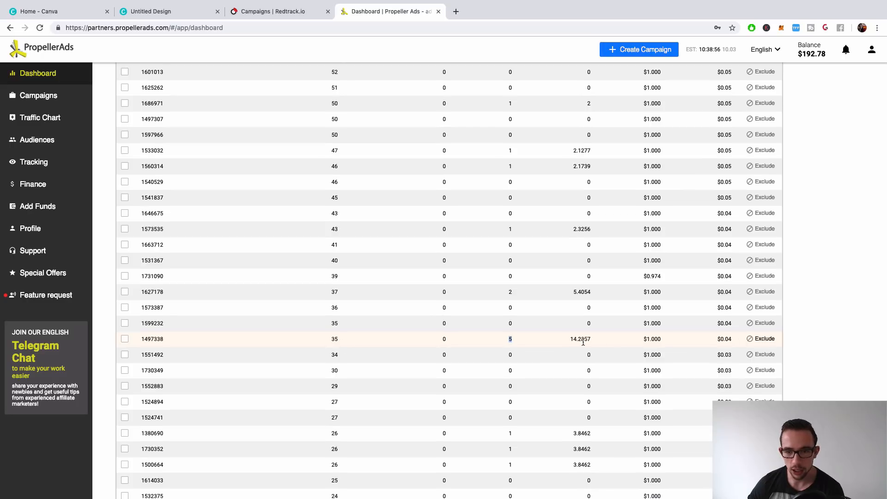
scroll(584, 342, down, 5)
scroll(585, 343, down, 15)
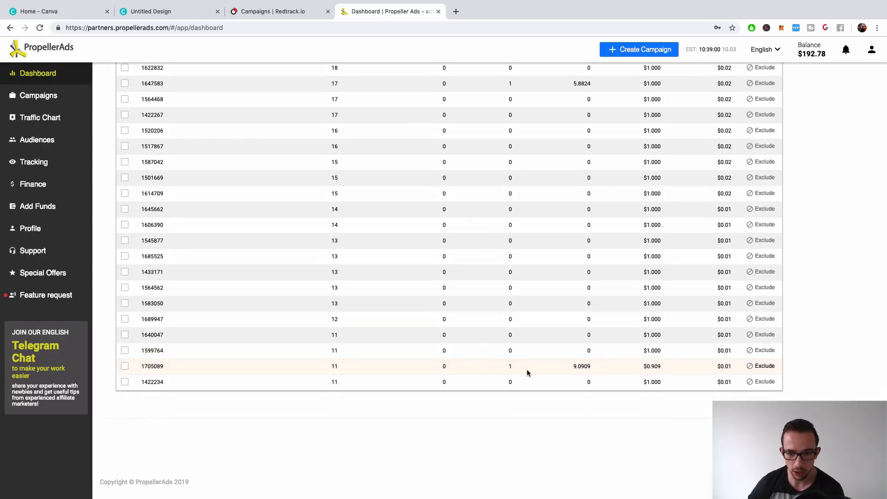
scroll(630, 336, up, 15)
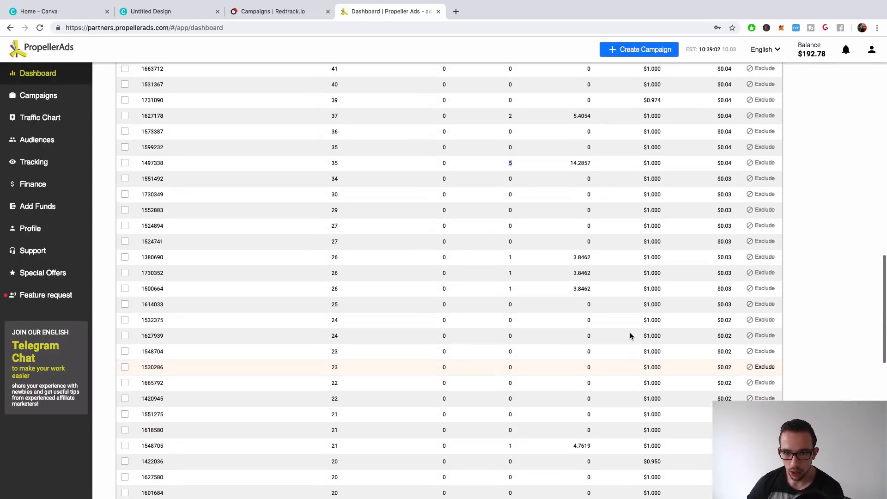
scroll(630, 335, up, 20)
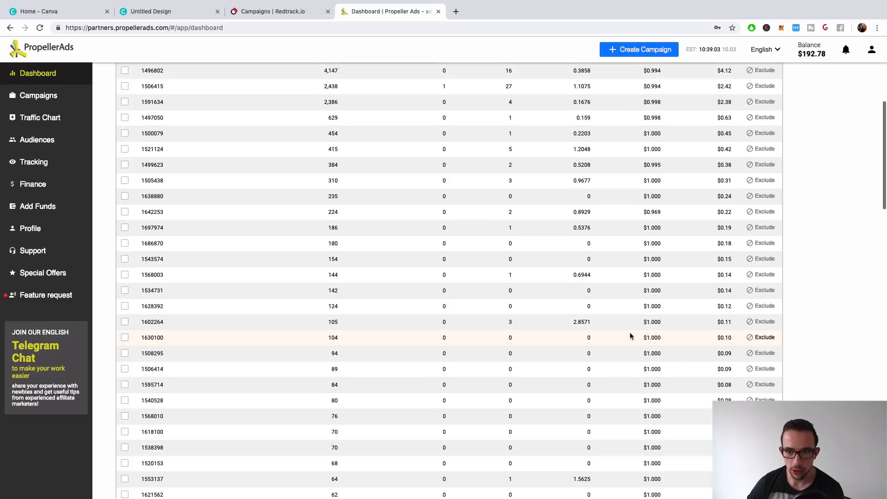
scroll(630, 332, up, 1)
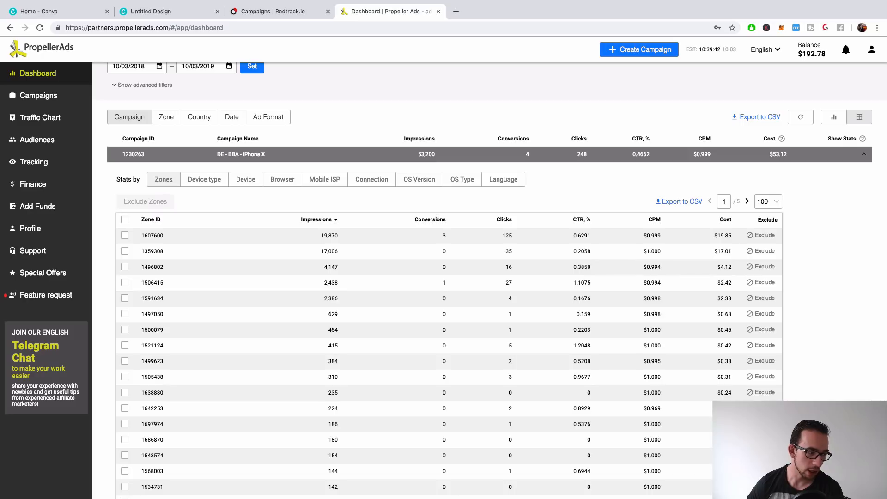
scroll(318, 163, up, 3)
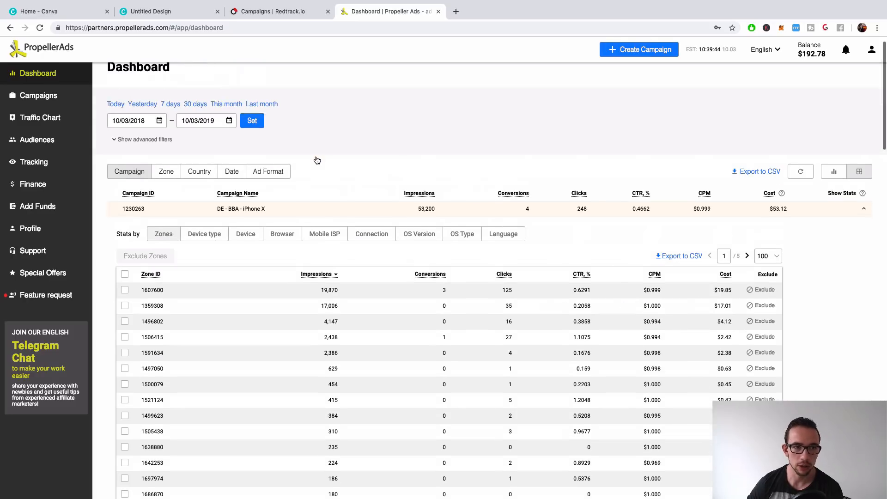
- Open a blank campaign form from the campaigns list and review its user activity, bid, budget, targeting and zone limitation settings
click(48, 100)
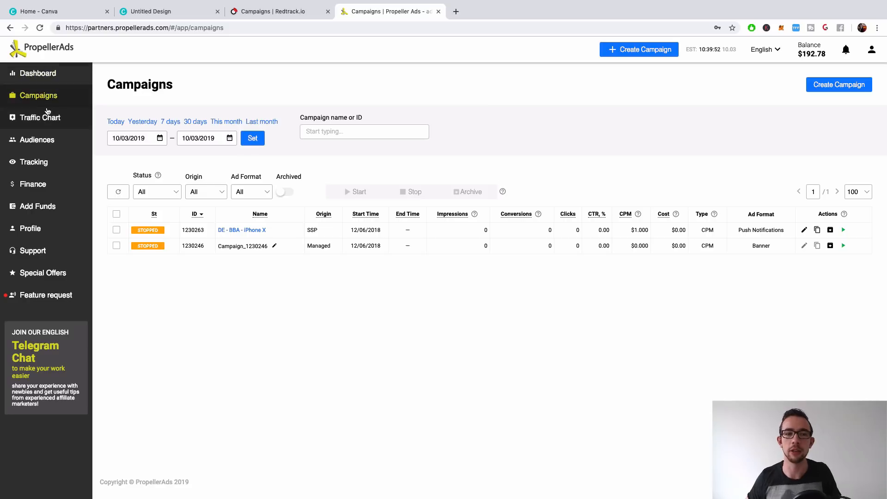
click(117, 230)
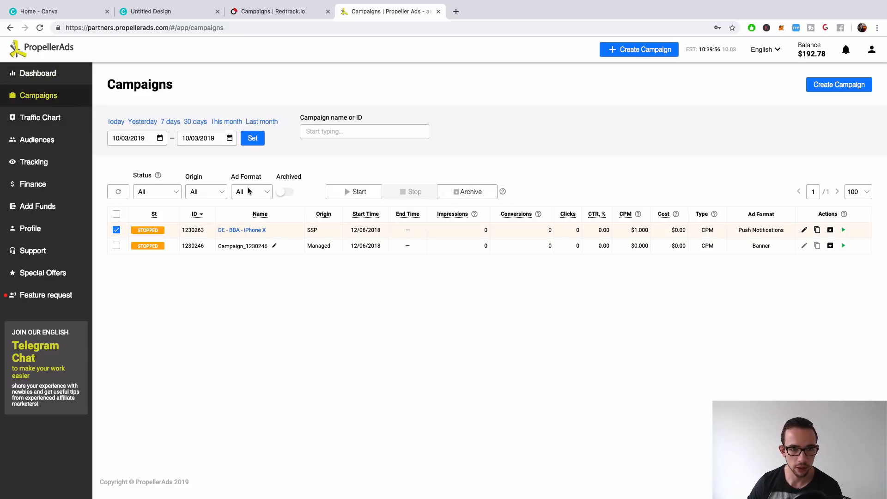
click(618, 50)
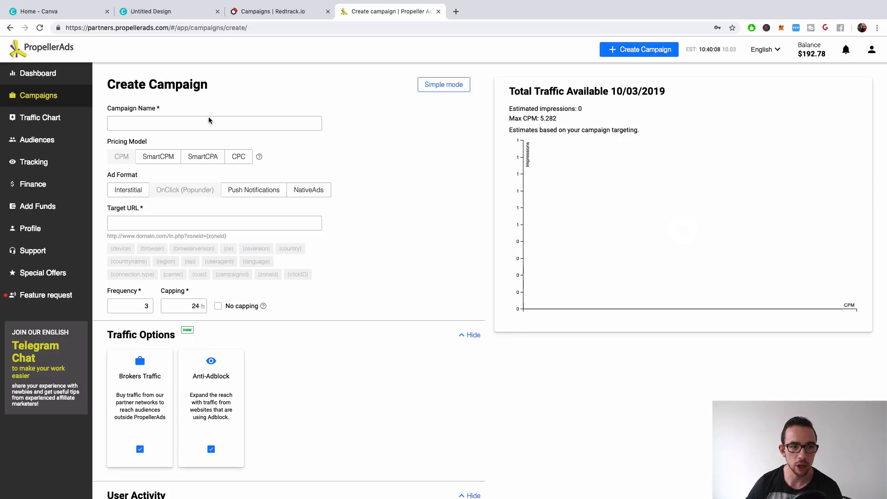
click(253, 190)
scroll(266, 185, down, 10)
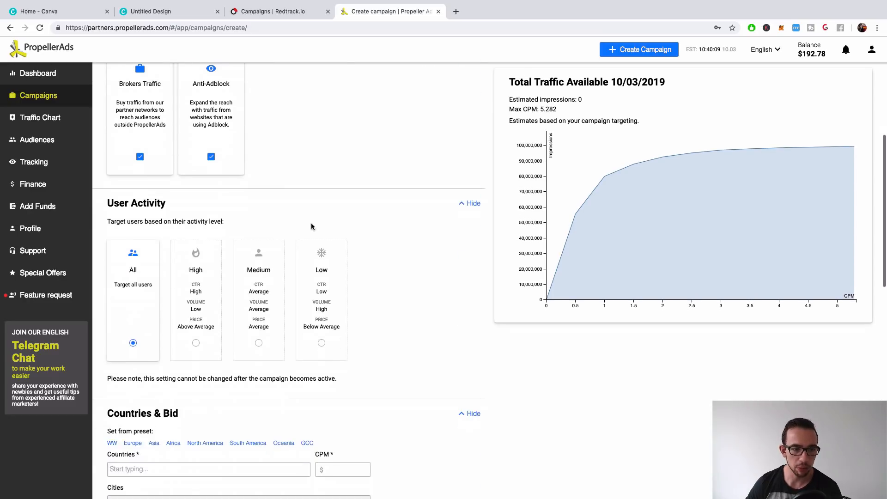
scroll(268, 179, down, 5)
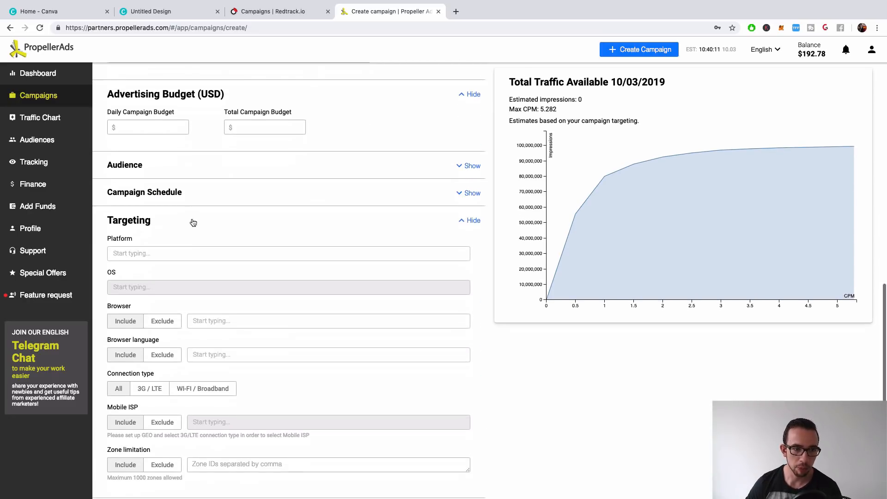
scroll(204, 252, down, 4)
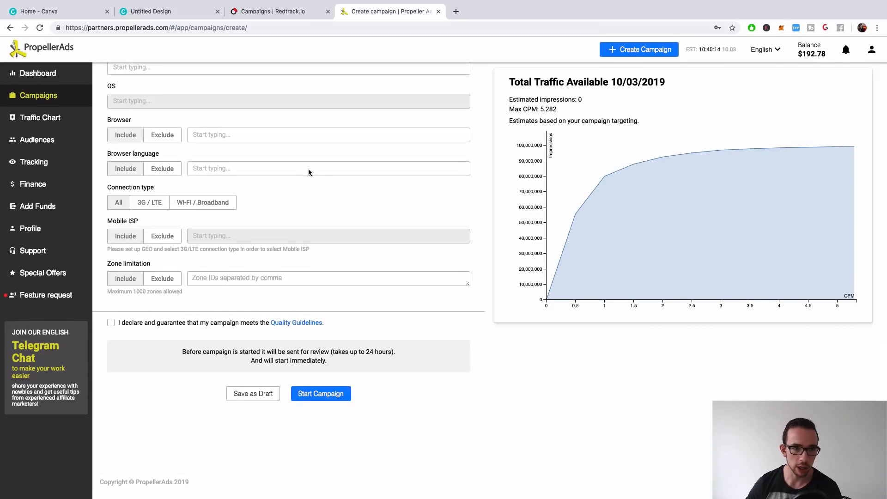
scroll(309, 171, up, 20)
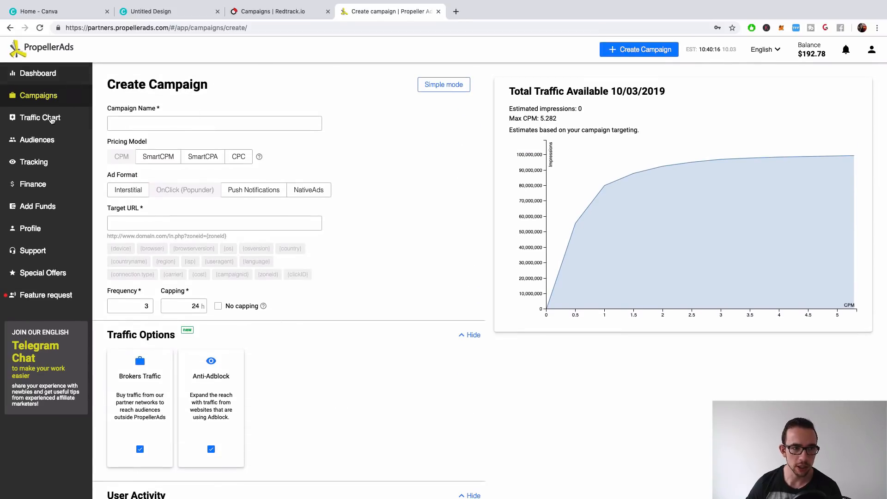
- Return to the campaigns list and view the duplication options for DE - BBA - iPhone X without duplicating it
click(54, 77)
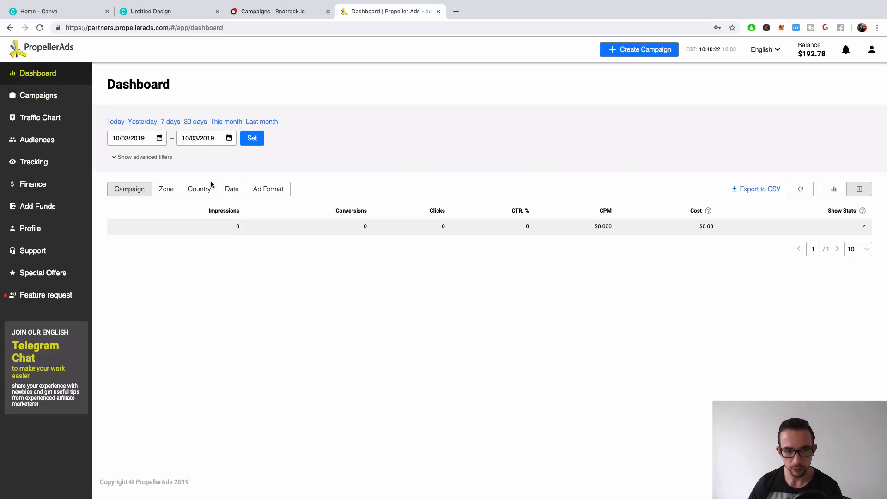
click(51, 97)
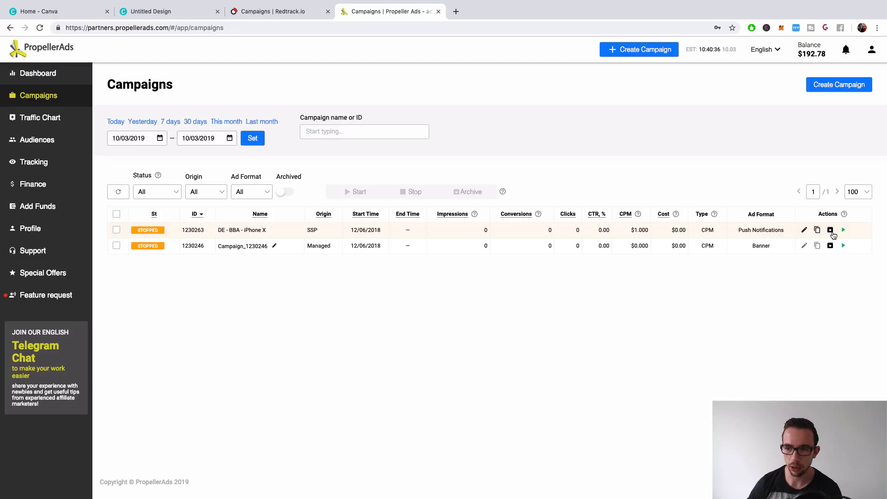
click(819, 231)
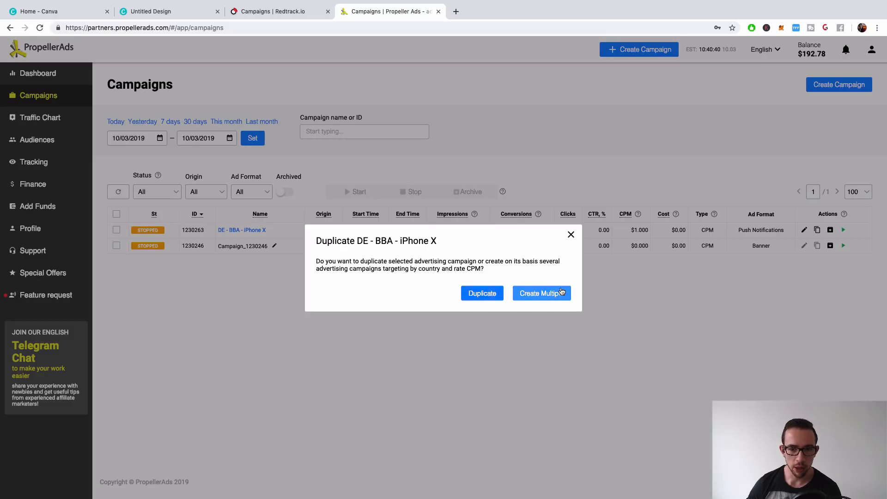
click(572, 236)
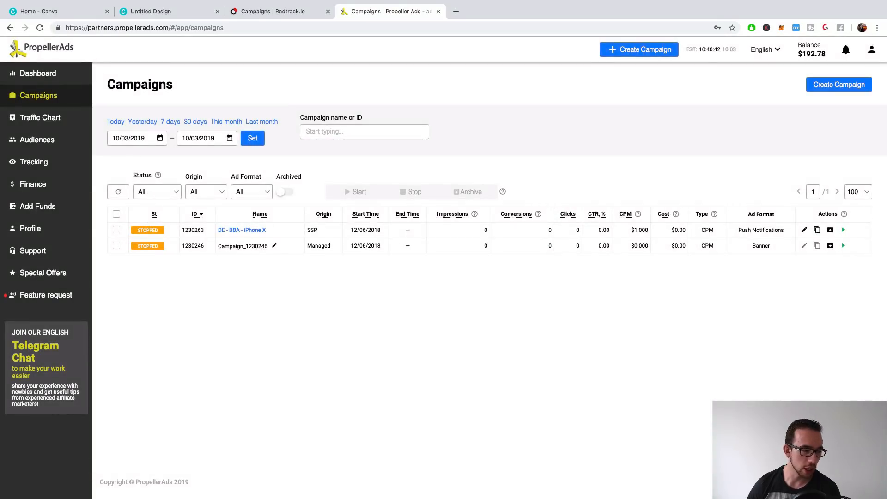